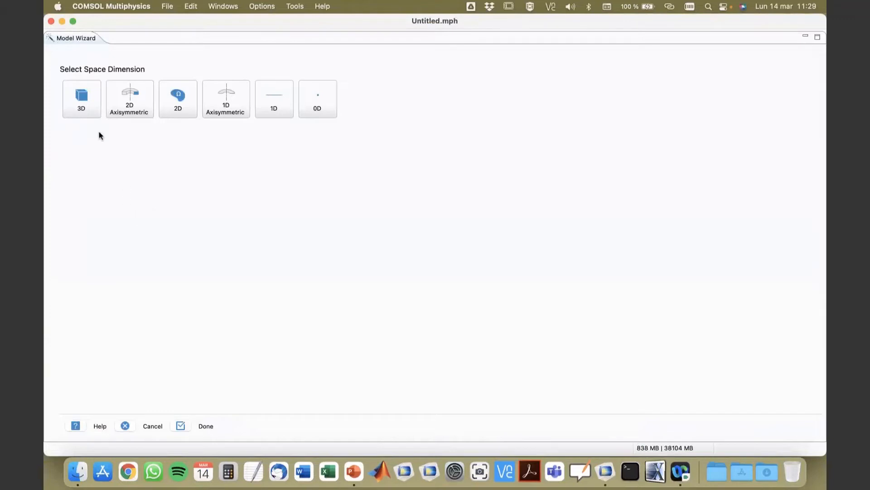
Choose a 3D space dimension for the new model in the Model Wizard.
click(83, 107)
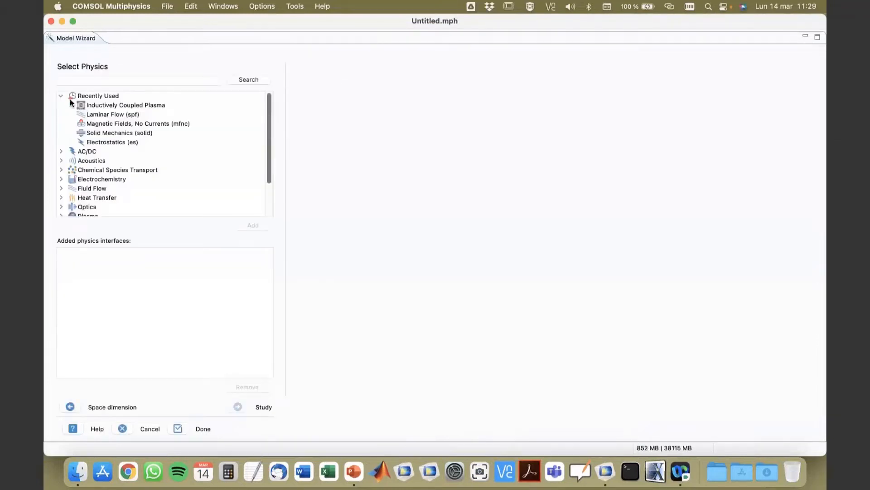
click(61, 96)
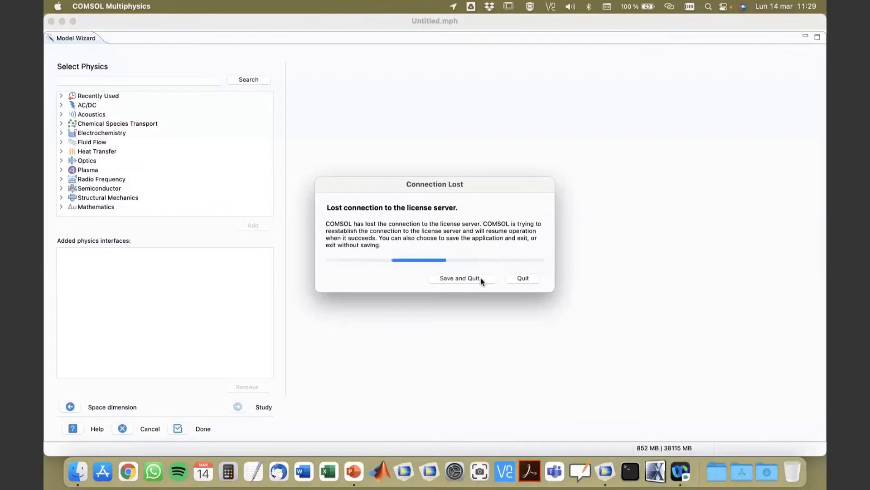
click(685, 7)
click(672, 25)
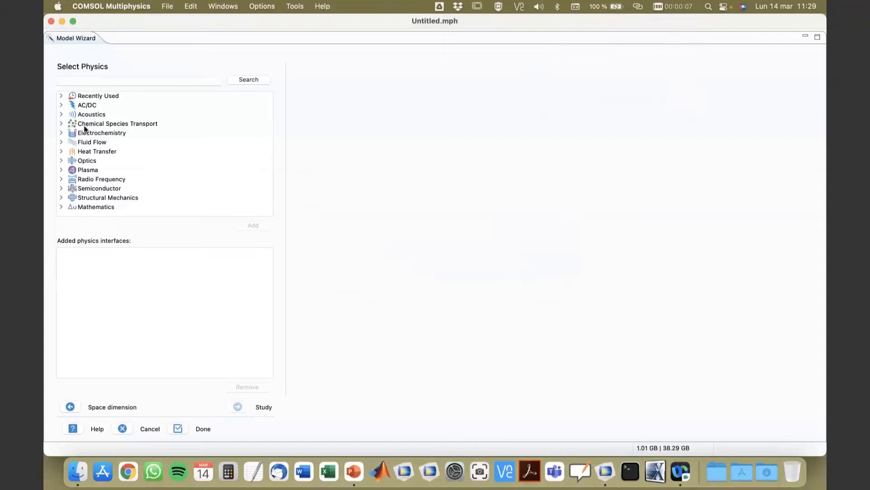
Add the Laminar Flow (spf) interface from Fluid Flow > Single-Phase Flow.
click(62, 142)
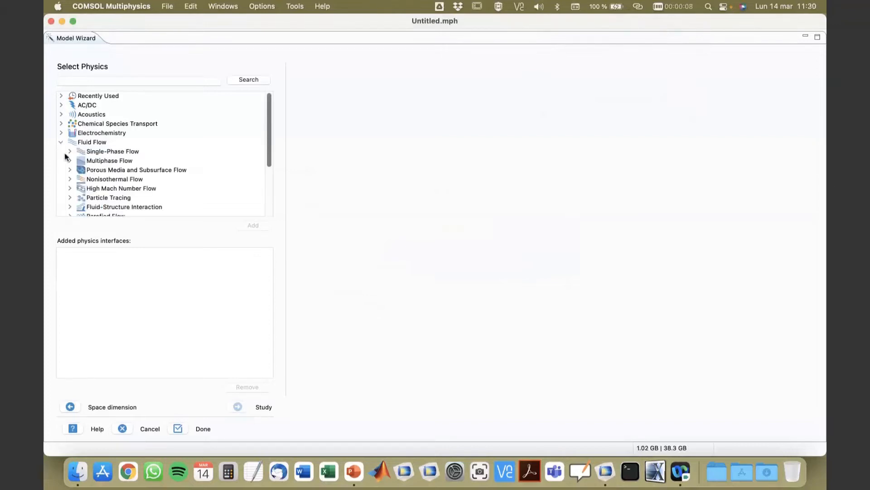
click(68, 152)
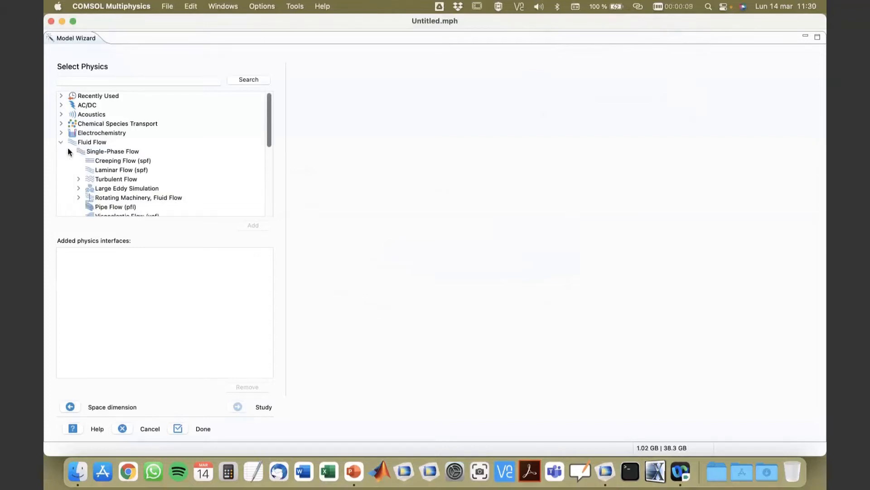
click(108, 169)
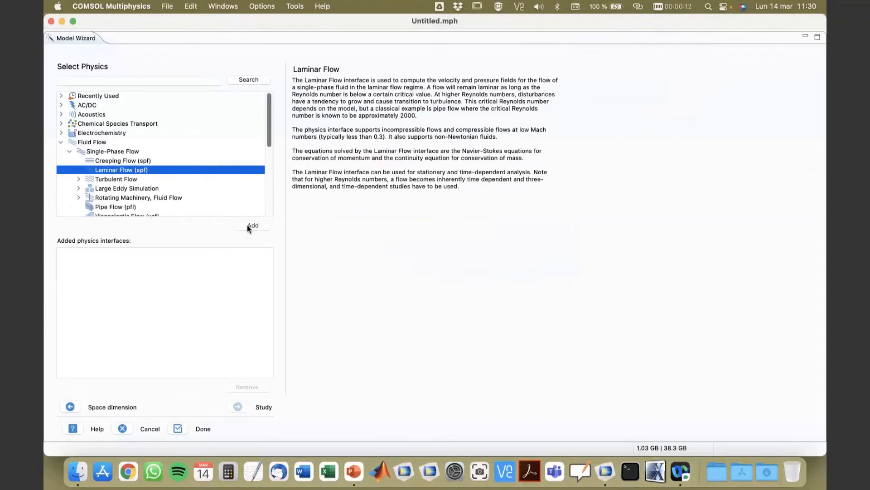
click(247, 225)
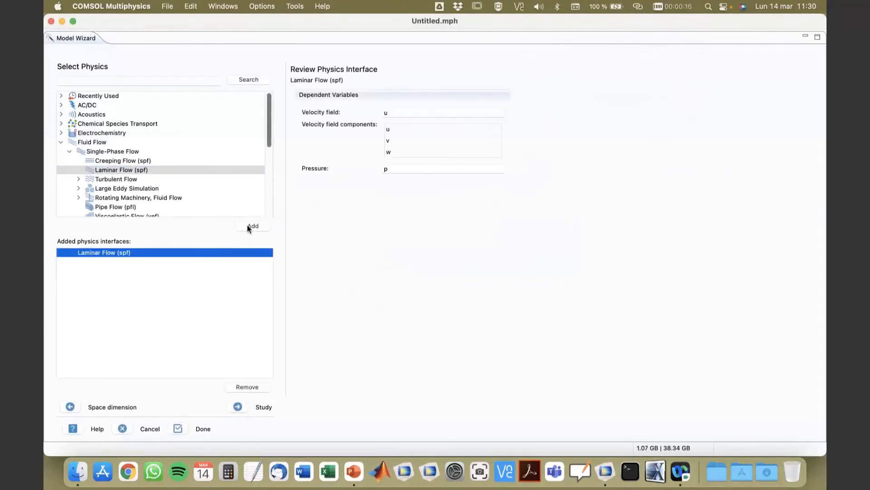
Browse the Plasma physics interfaces and read each one's description.
click(61, 142)
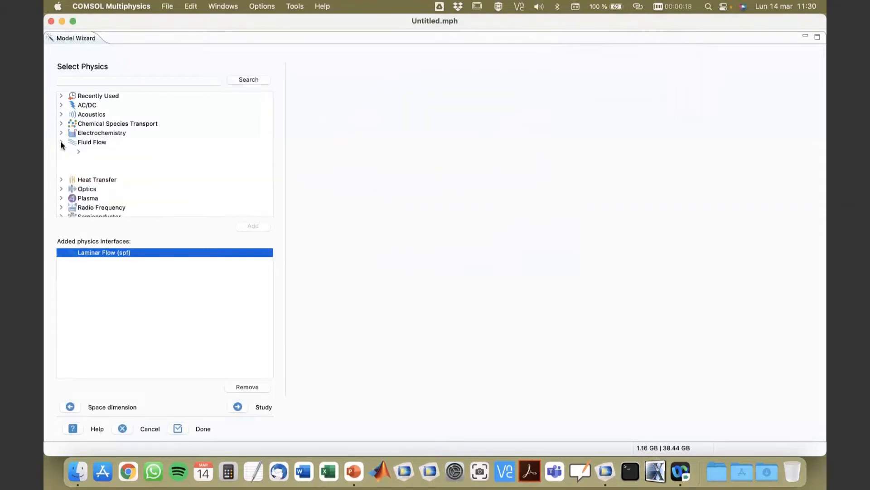
click(61, 170)
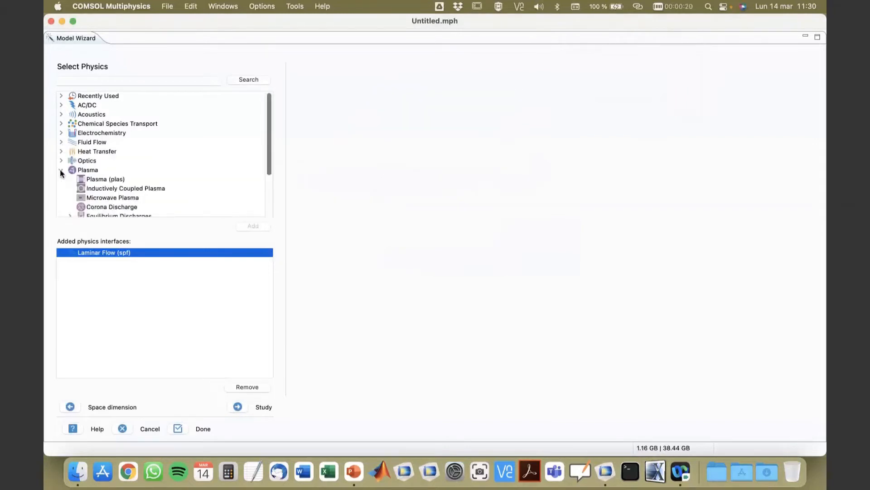
scroll(90, 170, down, 3)
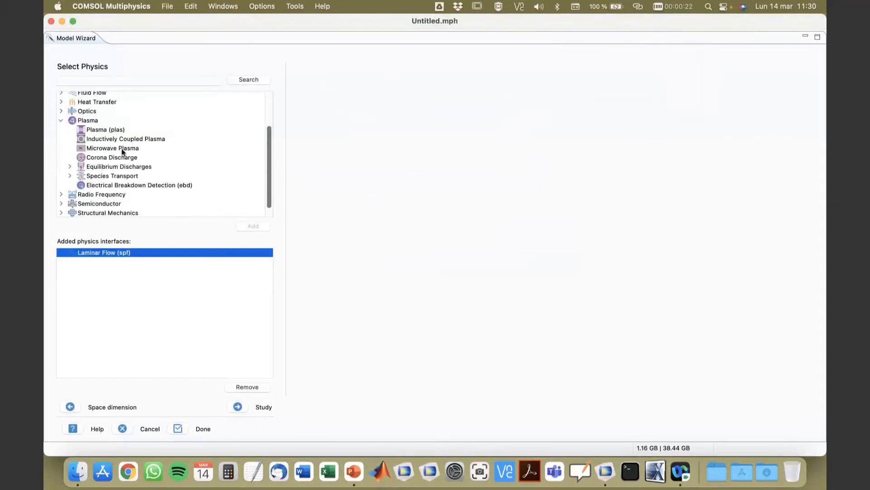
click(105, 140)
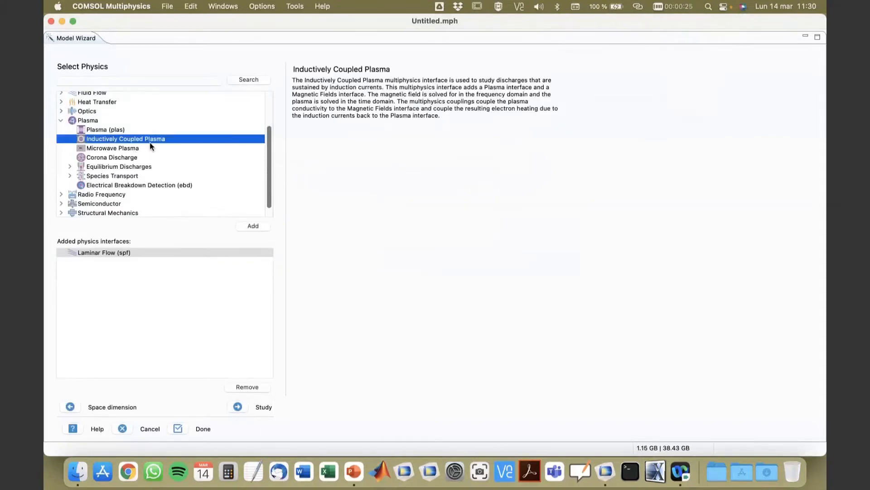
click(126, 151)
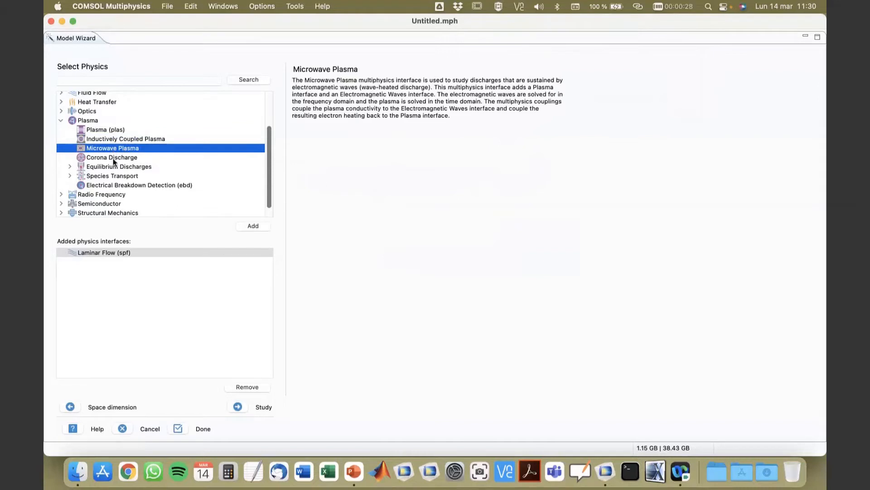
click(113, 159)
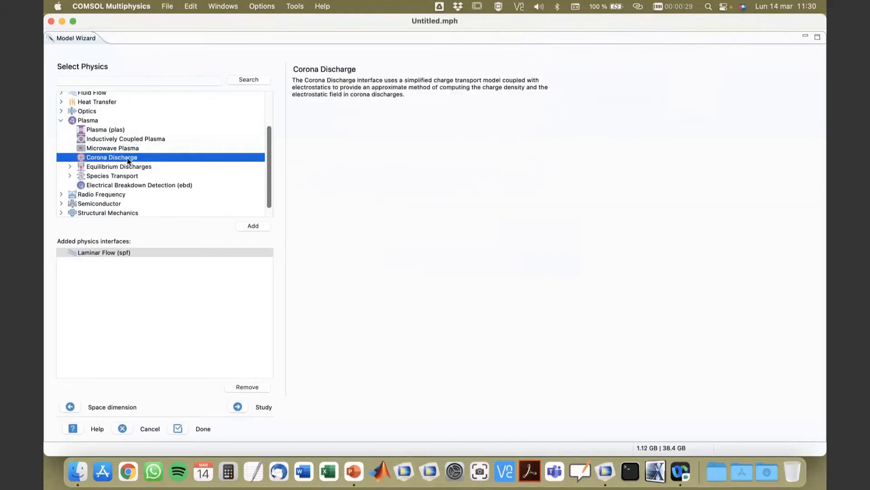
click(70, 167)
click(70, 166)
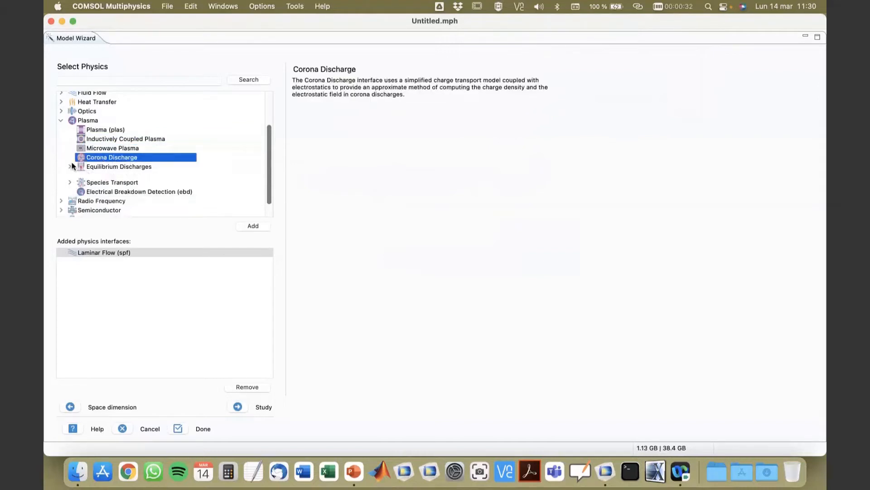
click(102, 129)
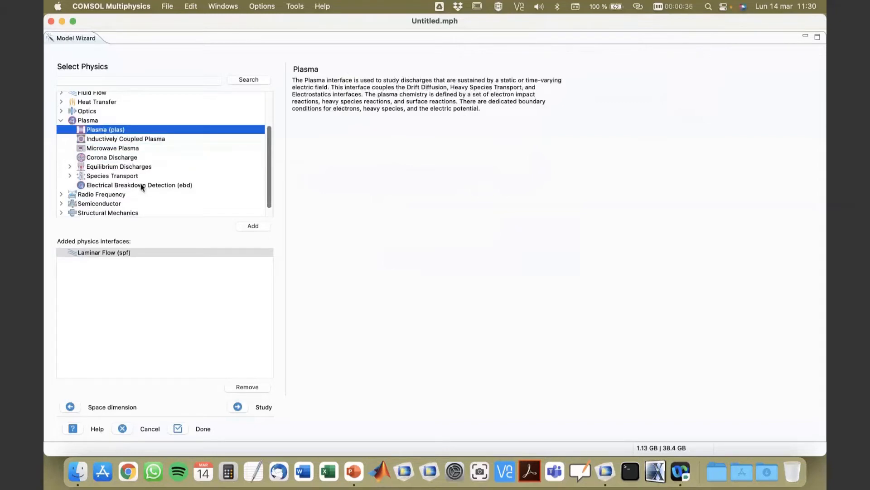
click(70, 176)
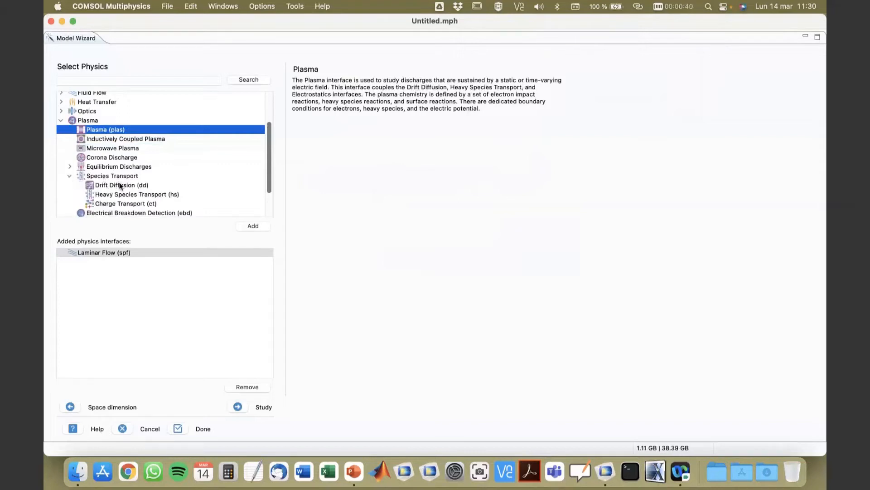
scroll(122, 192, down, 1)
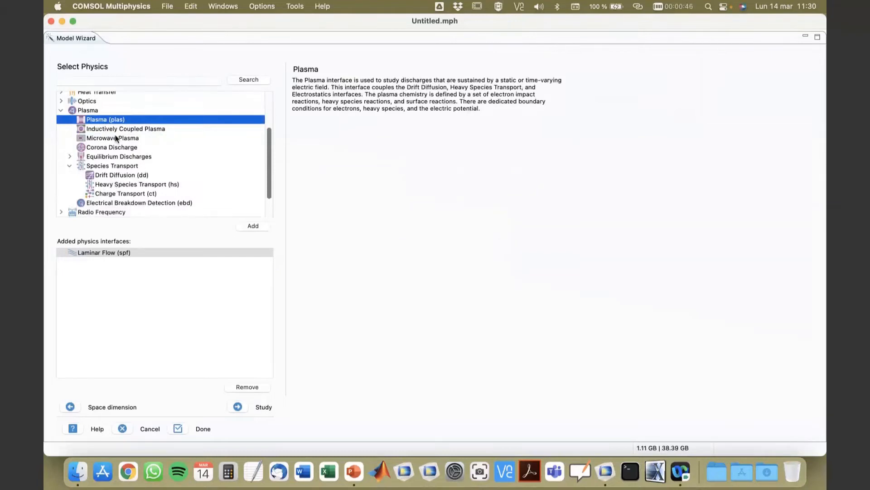
click(110, 204)
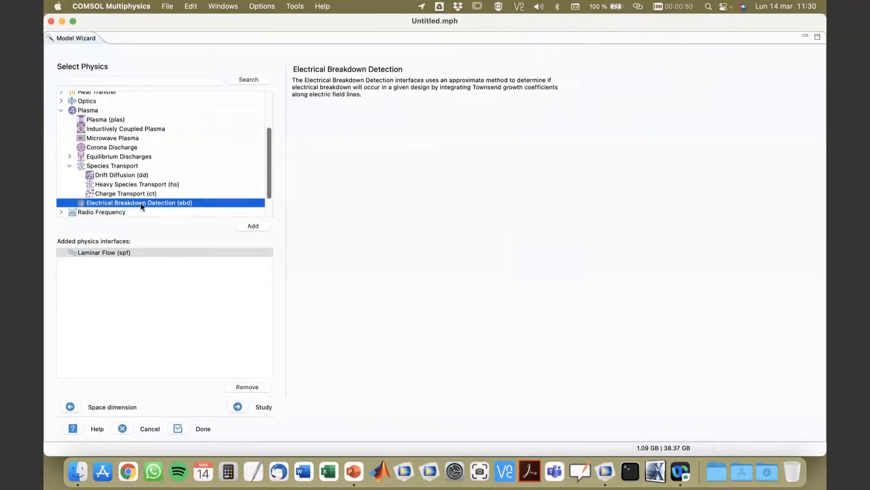
Add the Inductively Coupled Plasma multiphysics interface.
click(100, 130)
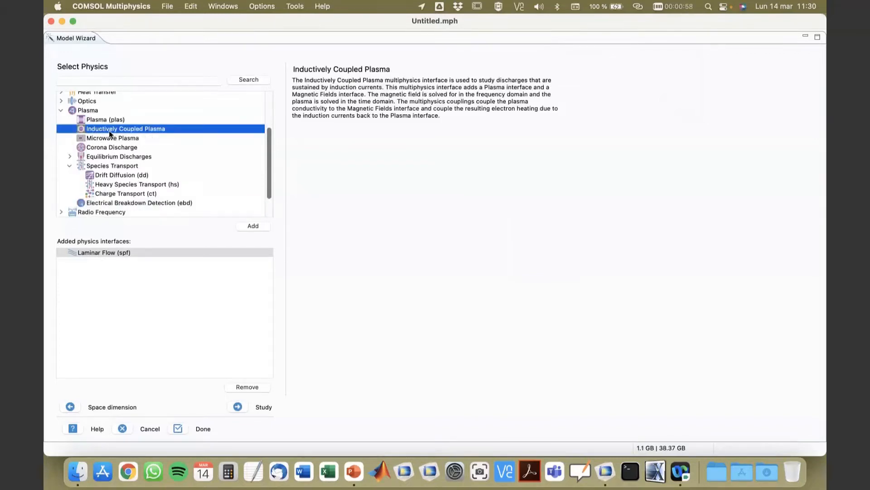
click(252, 227)
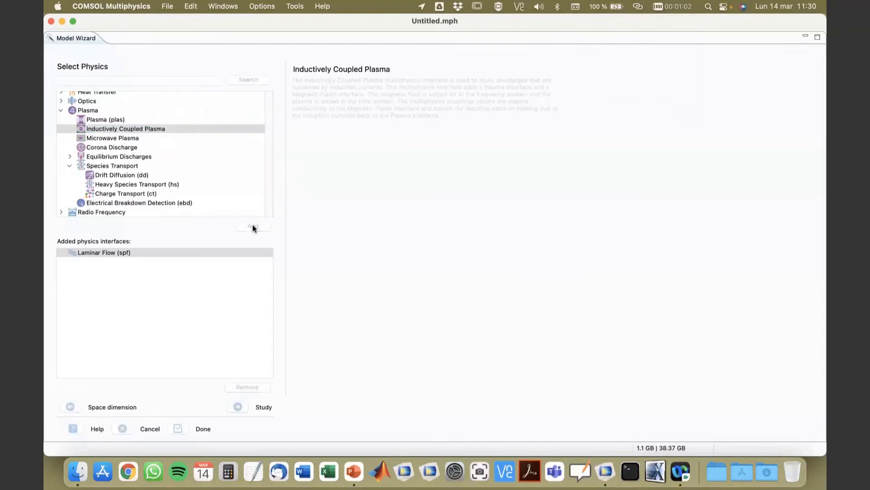
Review the dependent variables of each added physics interface and multiphysics coupling.
click(111, 252)
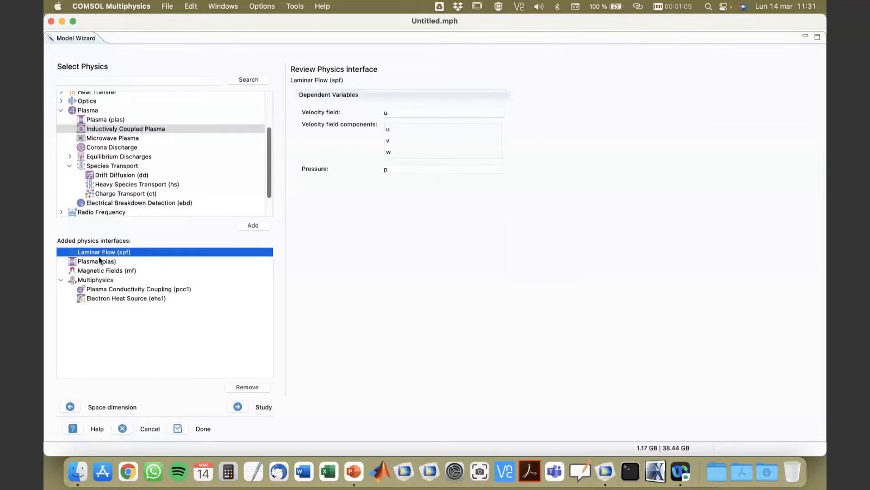
click(100, 263)
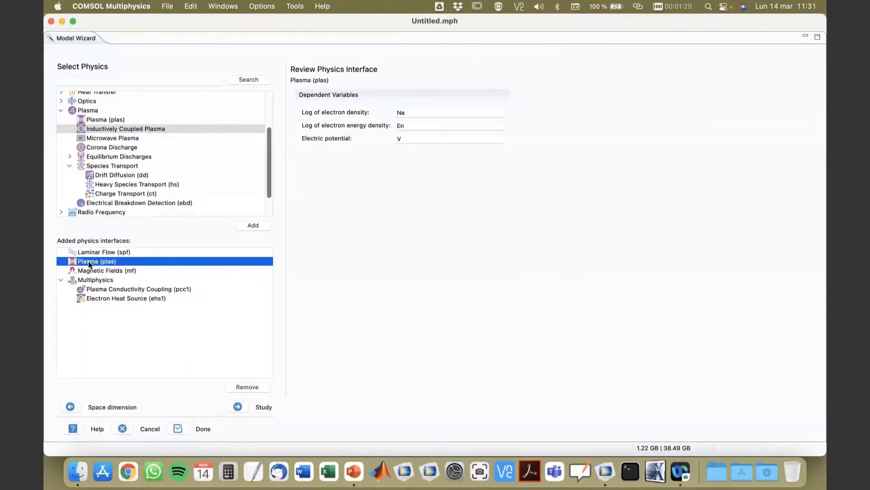
click(102, 270)
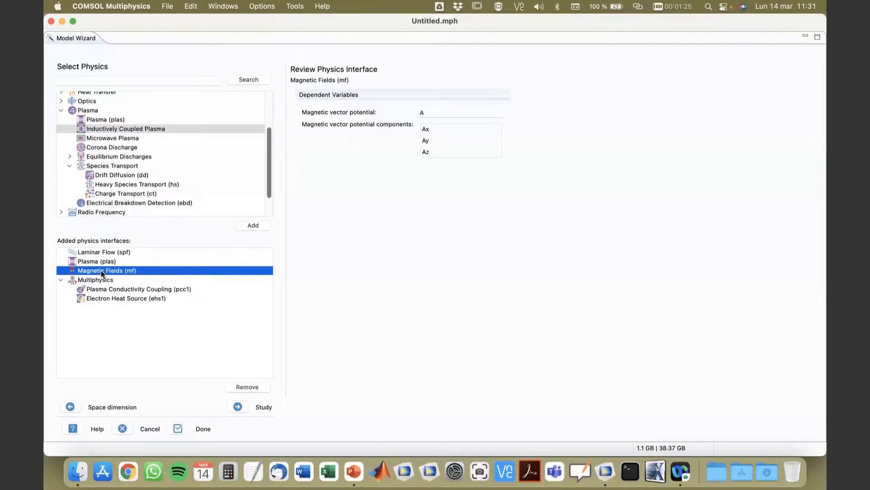
click(146, 288)
click(136, 300)
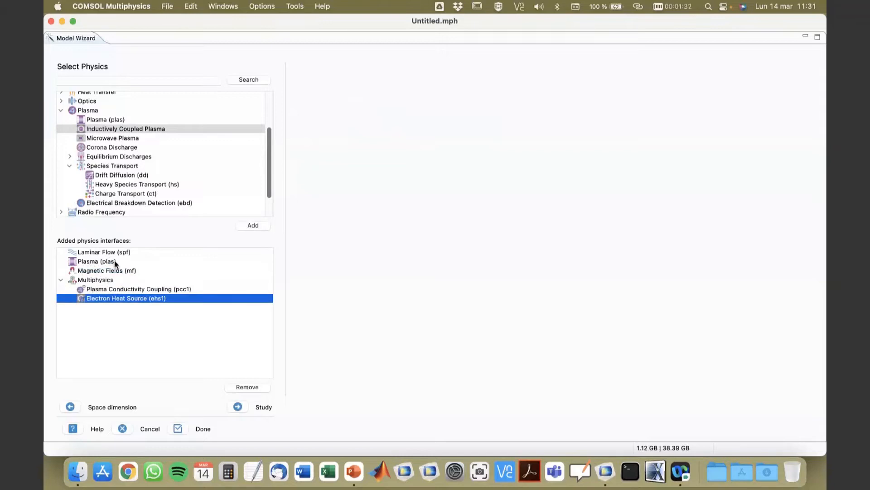
click(118, 289)
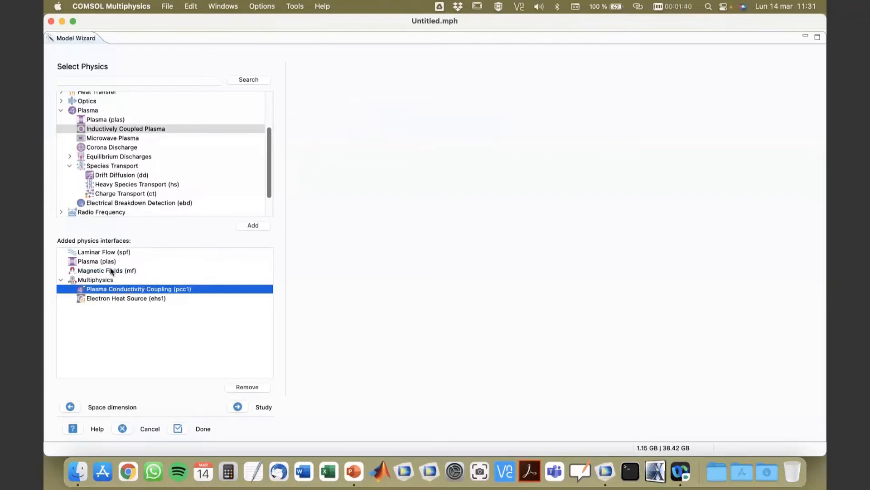
click(119, 298)
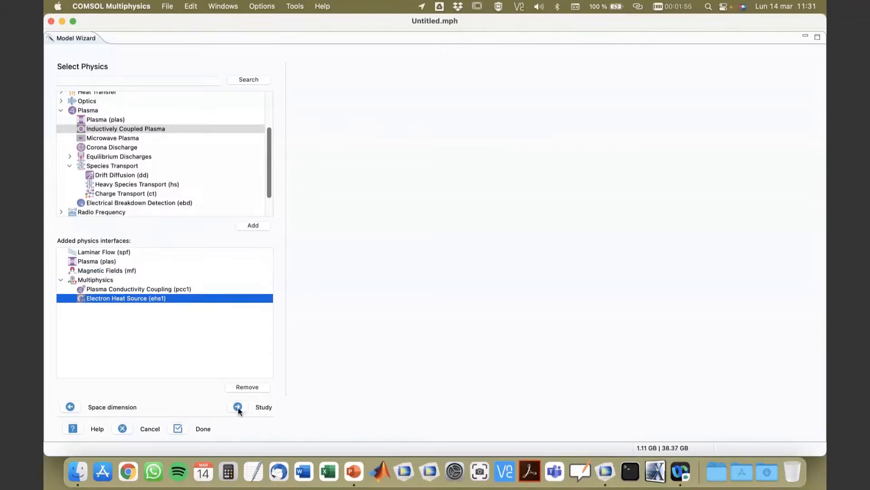
Finish the Model Wizard to create the model with the selected physics.
click(172, 429)
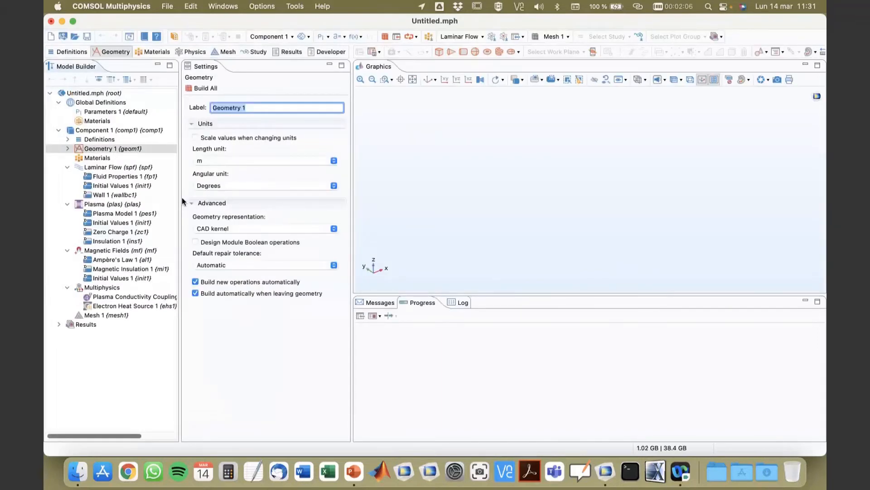
drag(180, 198, 235, 197)
click(126, 171)
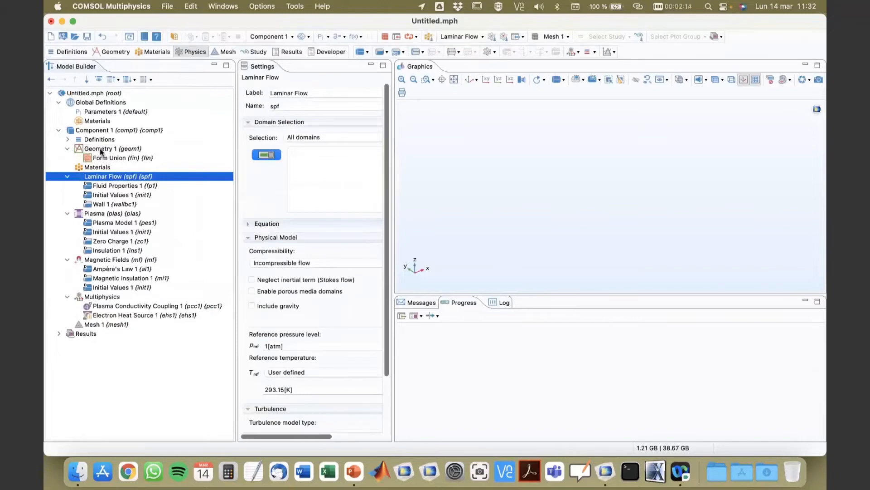
click(101, 150)
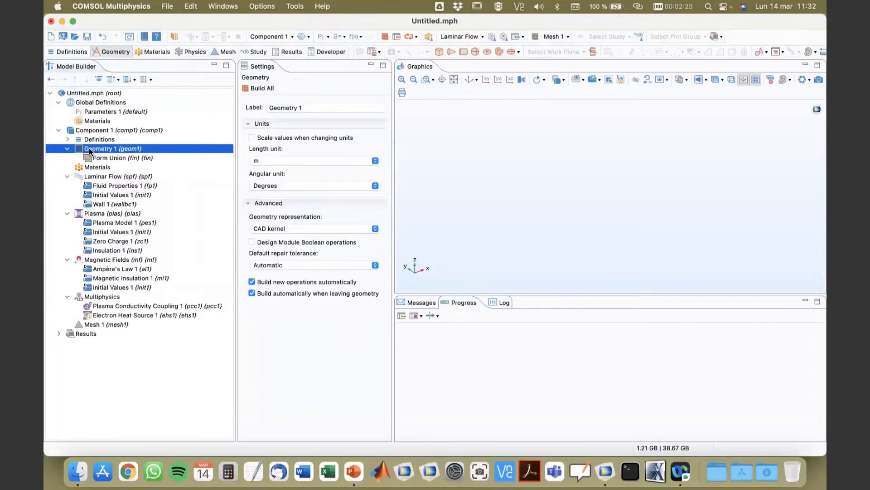
Import the geometry file argon_3d_icp.mphbin from the Desktop folder Semana Multifísica Marzo_2022 > Día 1 into Geometry 1.
right_click(89, 151)
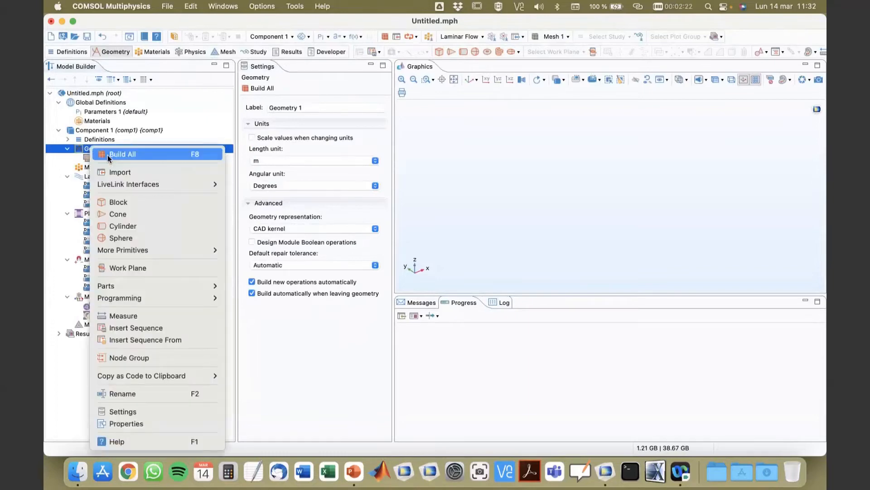
click(117, 169)
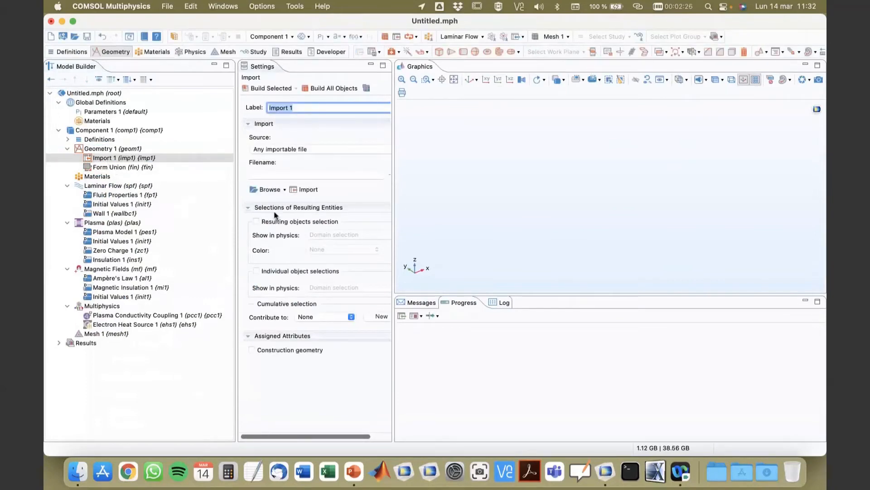
click(268, 190)
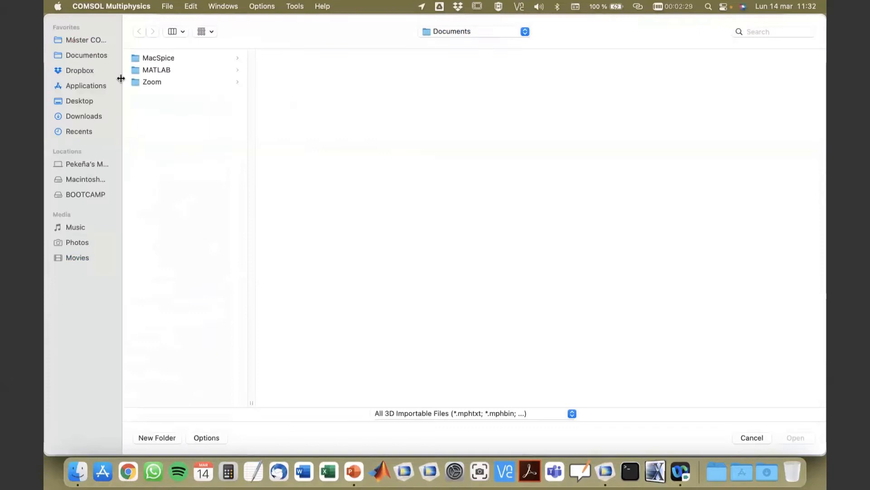
click(84, 101)
click(176, 82)
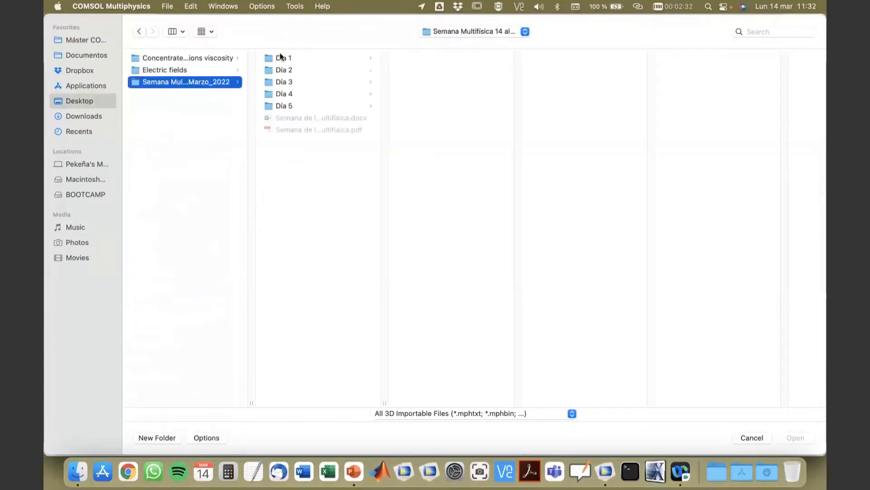
click(280, 57)
click(439, 94)
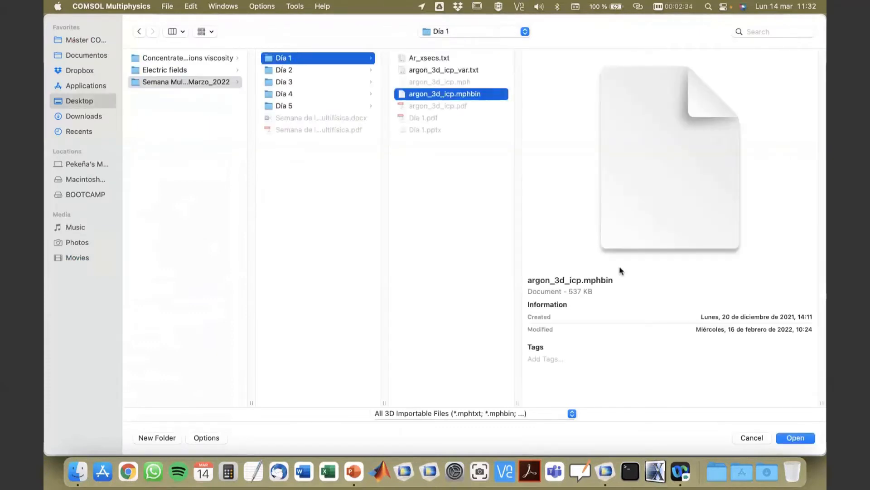
click(796, 438)
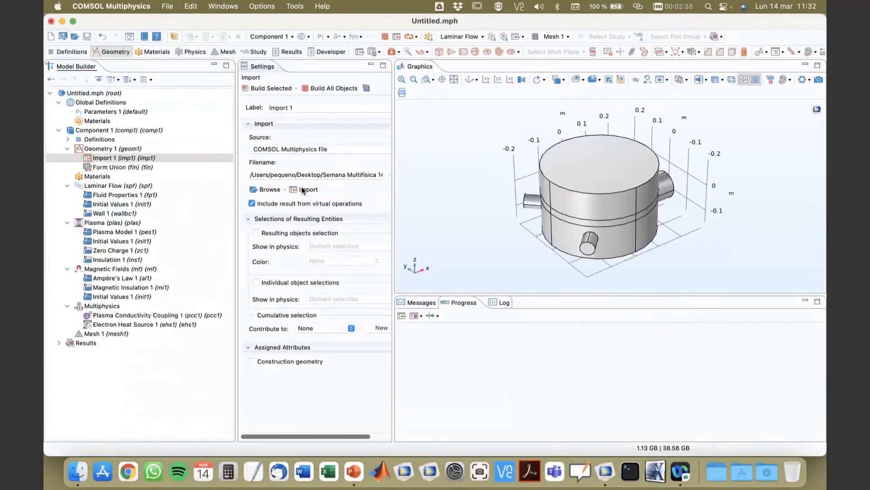
Build the imported geometry and switch the view to transparency.
click(272, 89)
drag(472, 202, 515, 163)
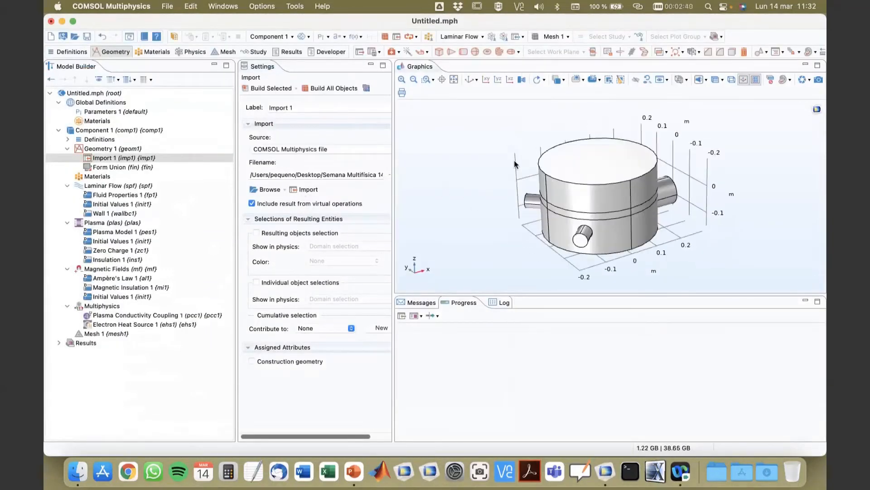
click(716, 80)
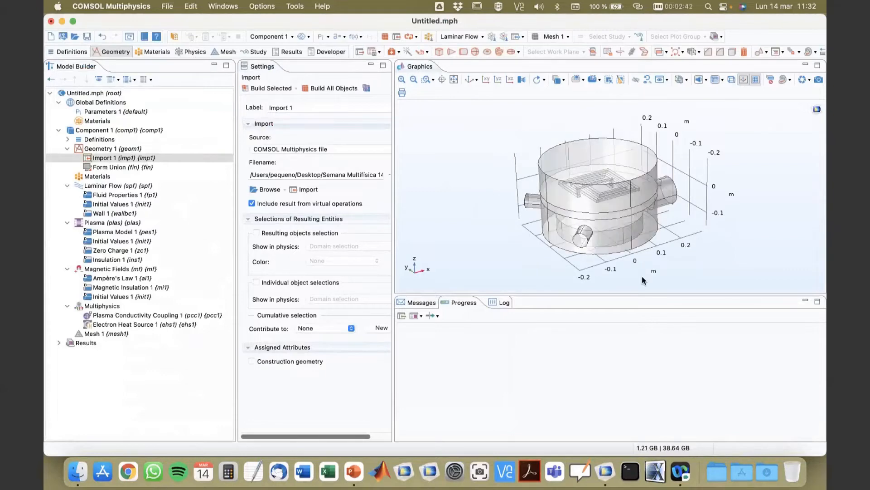
Examine the imported geometry and its internal coil from several angles.
drag(641, 295, 642, 403)
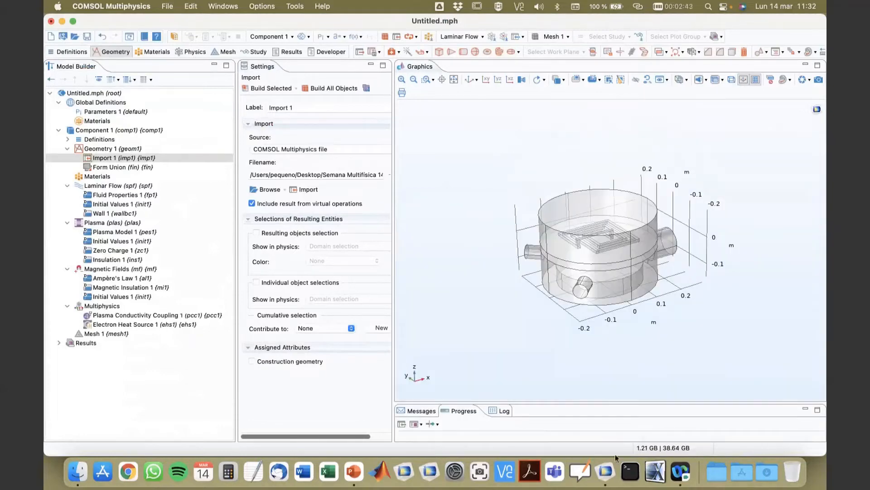
click(452, 78)
click(401, 80)
drag(495, 195, 487, 280)
right_drag(593, 207, 569, 308)
drag(569, 308, 592, 288)
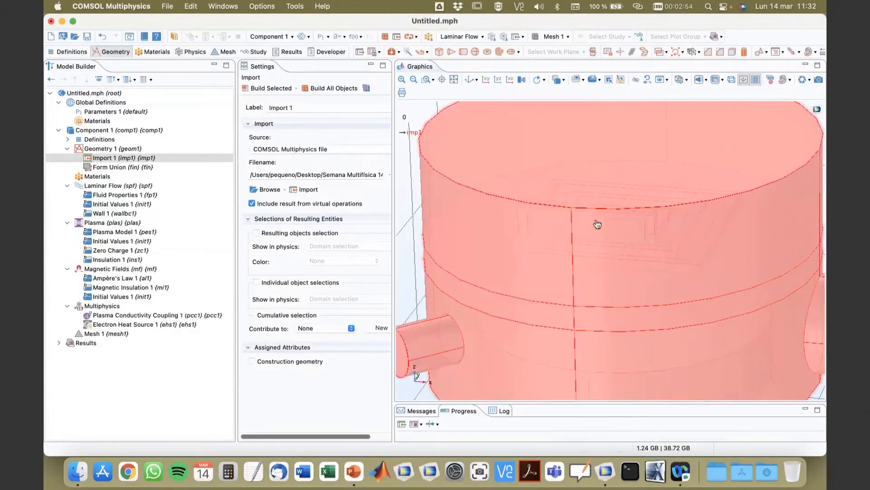
drag(596, 226, 583, 264)
right_drag(653, 297, 566, 197)
drag(586, 291, 614, 320)
click(597, 280)
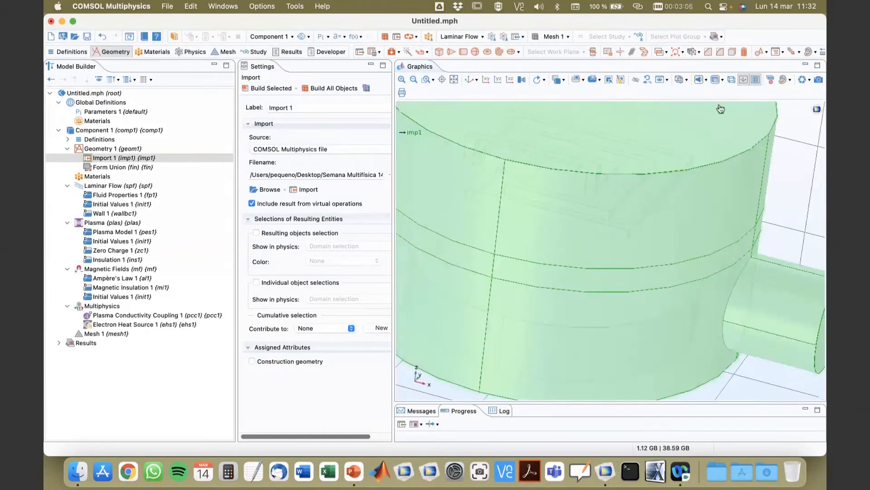
click(715, 79)
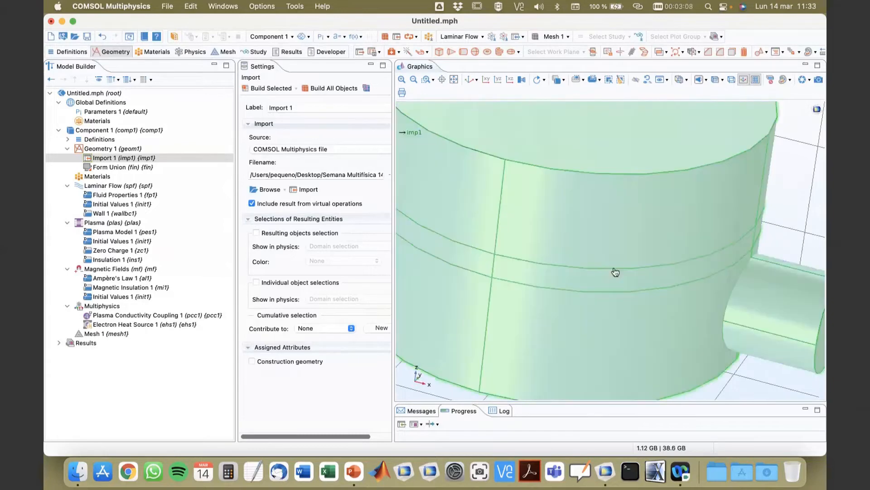
right_drag(604, 271, 686, 401)
drag(659, 352, 639, 351)
right_drag(639, 345, 606, 259)
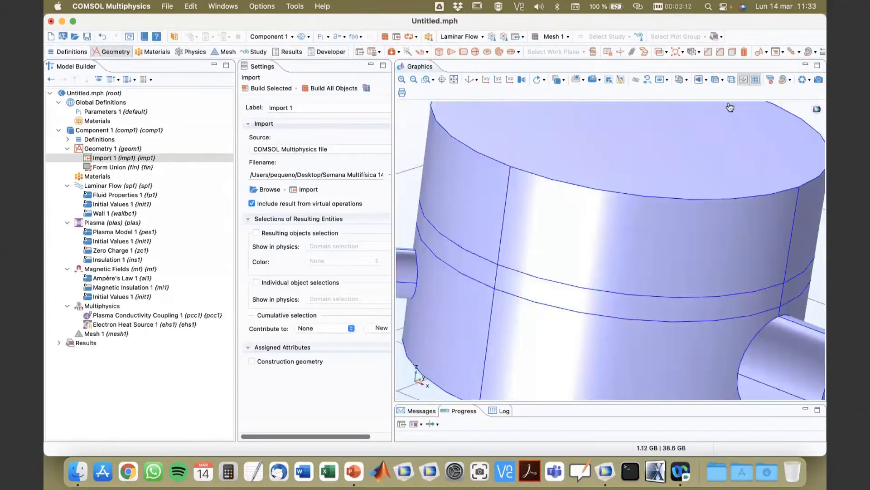
click(715, 80)
drag(619, 245, 606, 270)
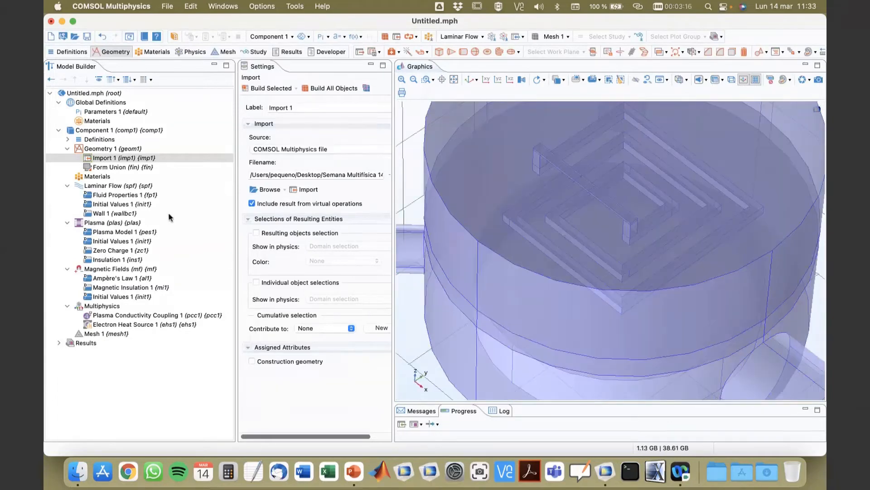
Add an explicit domain selection under Definitions containing domains 4-6, 8 and 9.
click(67, 139)
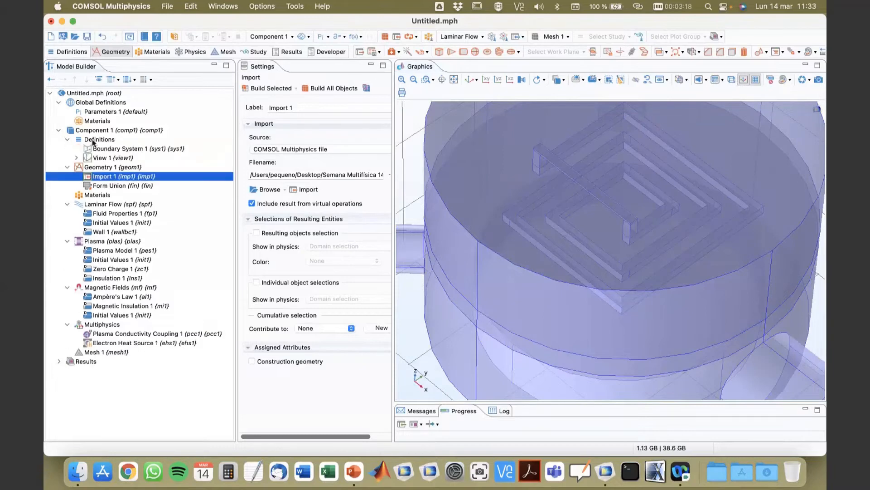
click(98, 139)
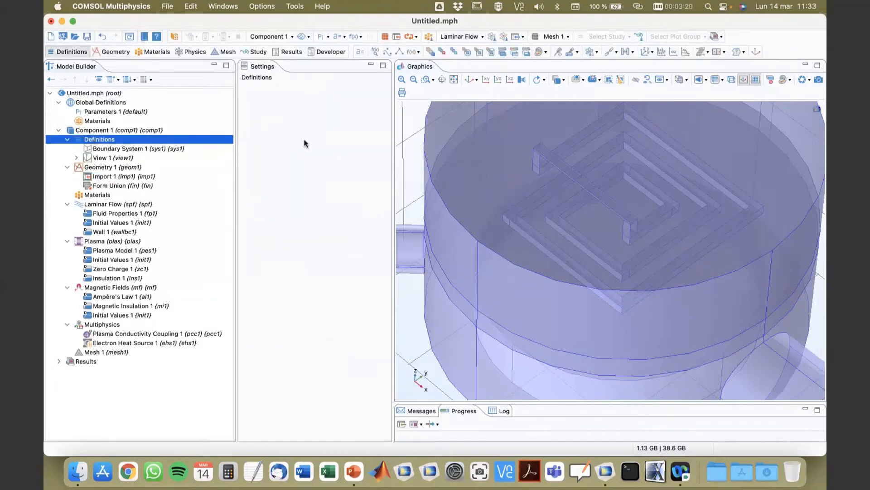
right_click(95, 142)
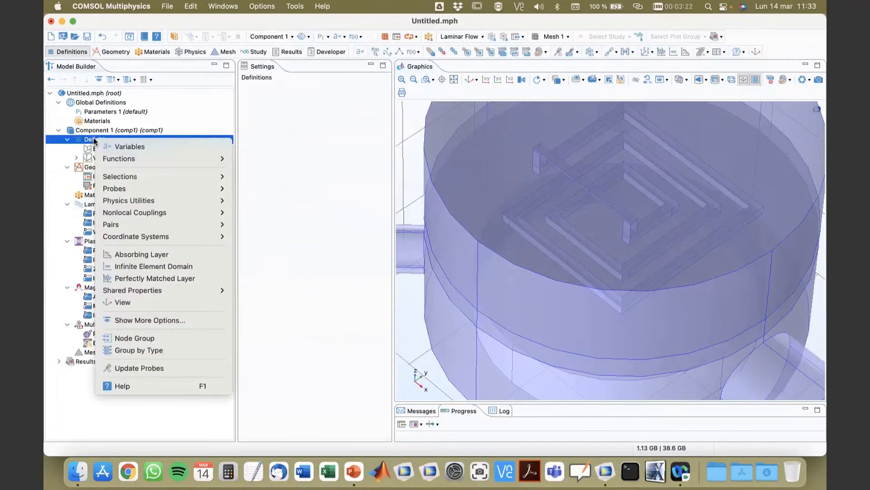
key(Escape)
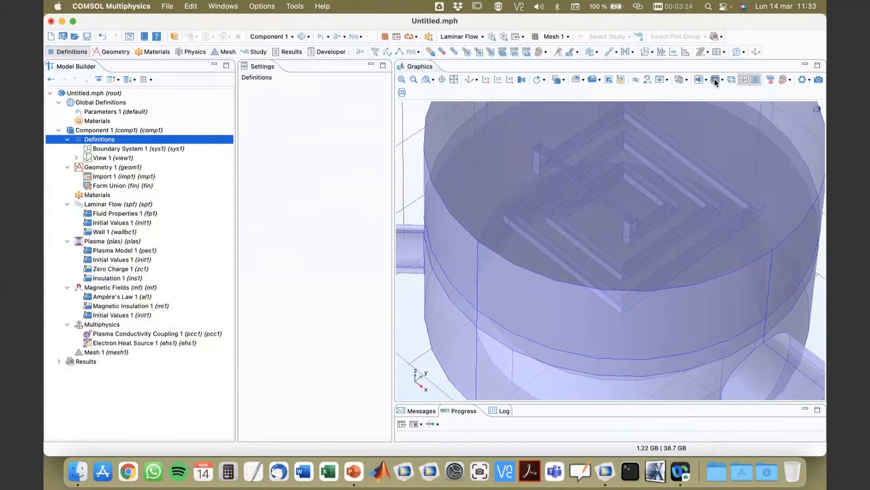
click(730, 80)
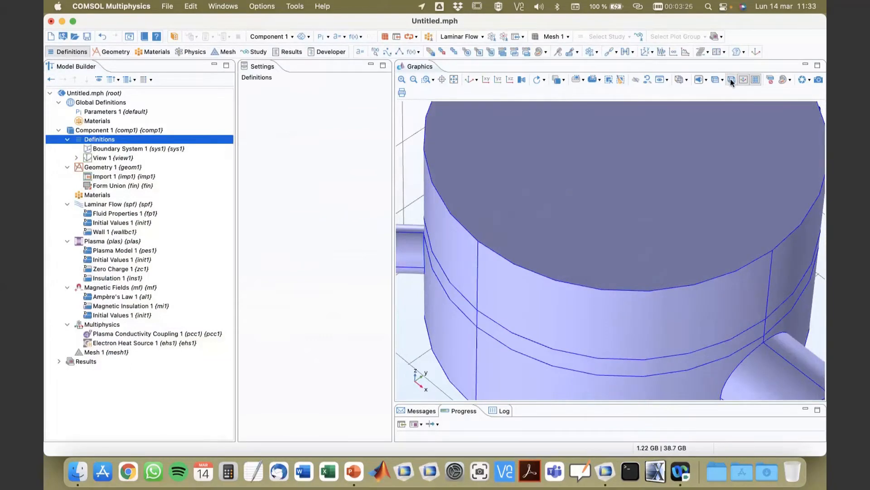
right_click(101, 142)
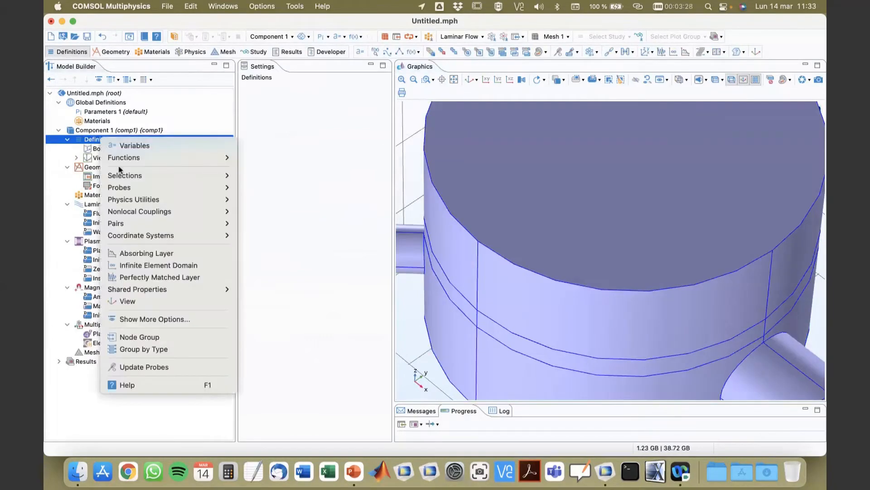
mouse_move(121, 176)
click(266, 176)
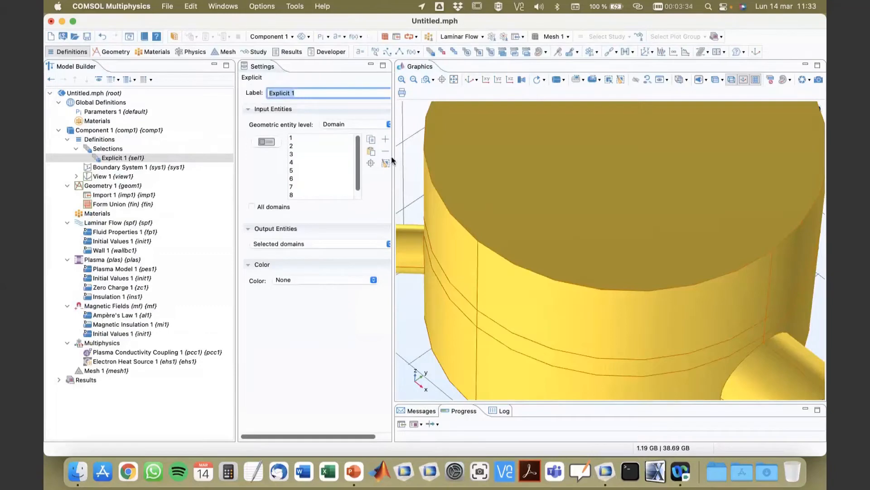
drag(393, 159, 458, 168)
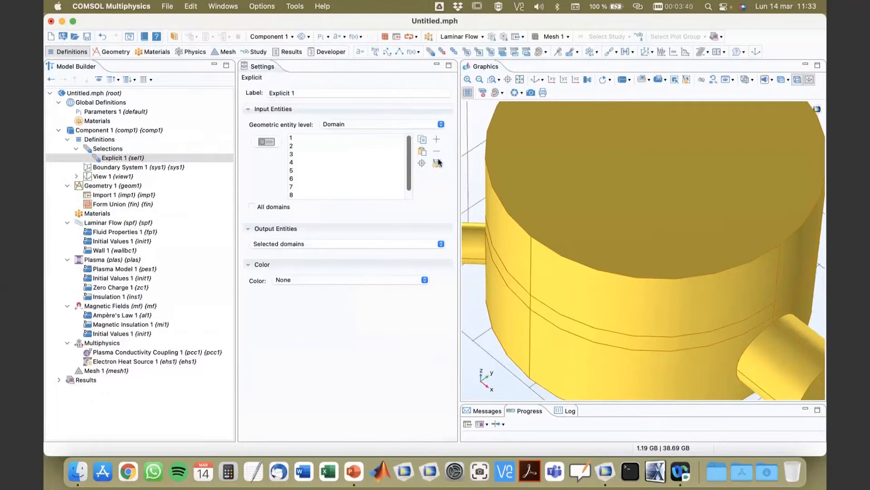
click(439, 167)
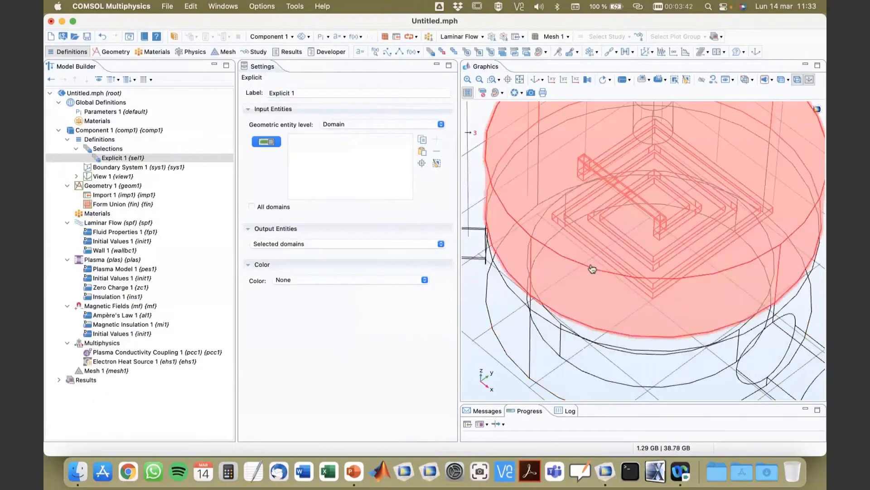
drag(593, 268, 581, 250)
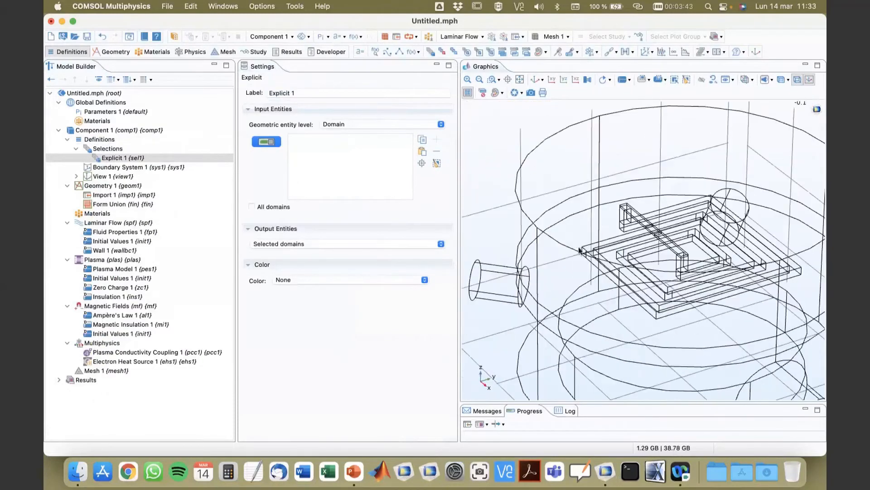
click(422, 152)
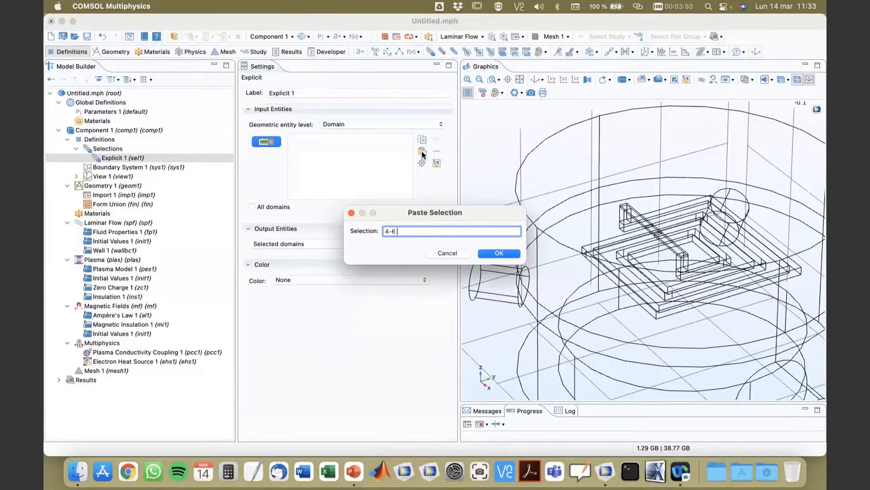
text(4-6 8 9)
key(Return)
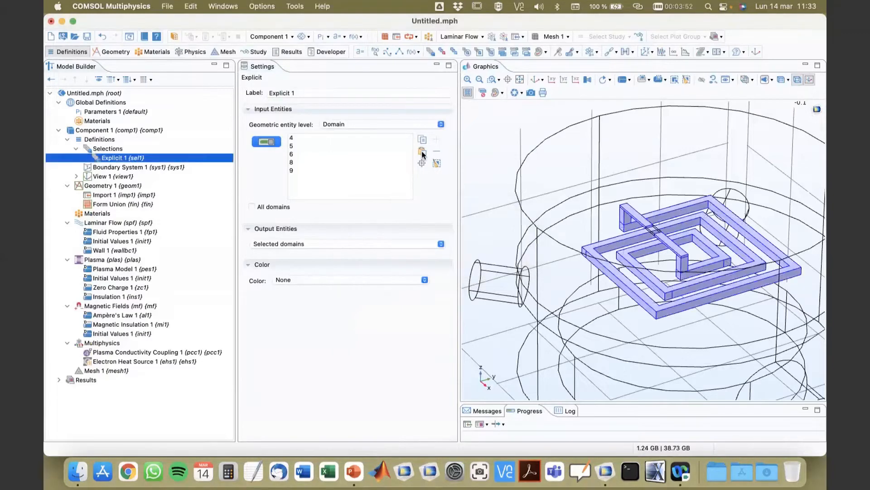
Set the selection's output entities to adjacent boundaries and label it Coil boundaries.
drag(594, 328, 609, 311)
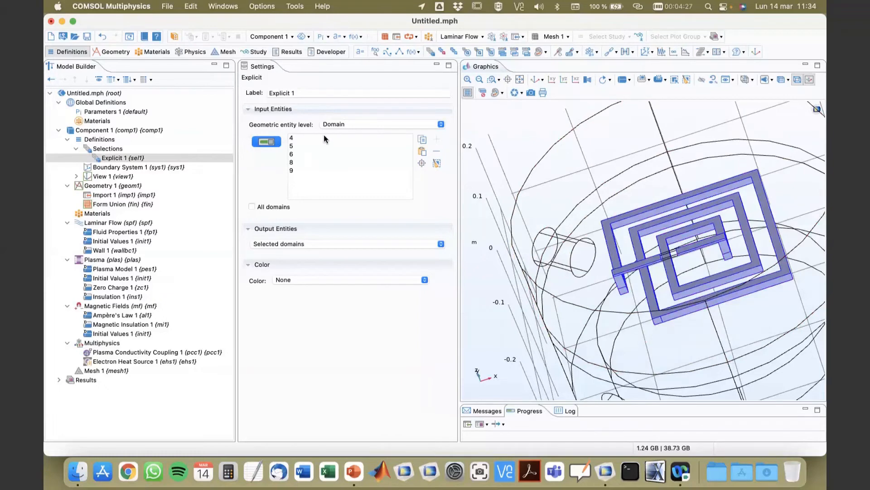
click(299, 244)
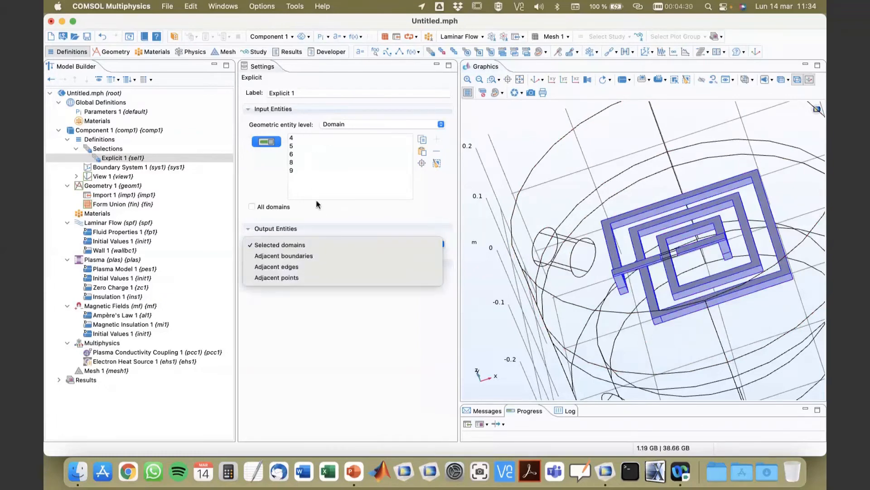
click(308, 256)
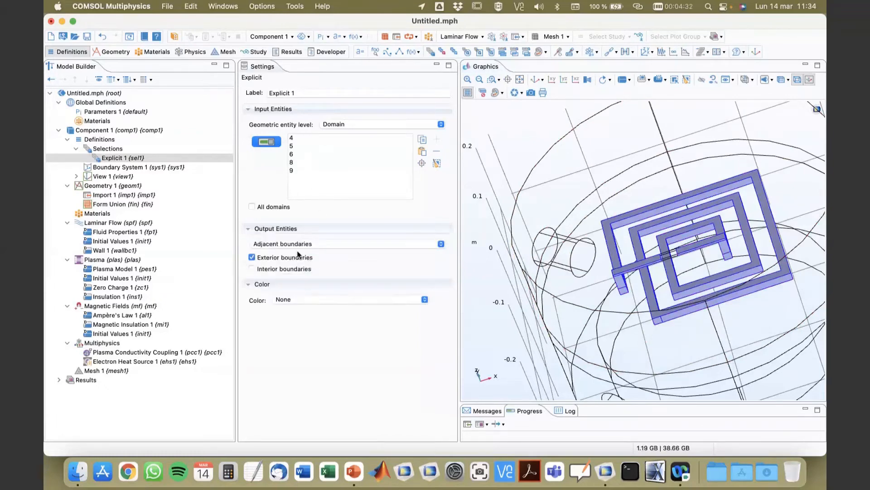
click(326, 92)
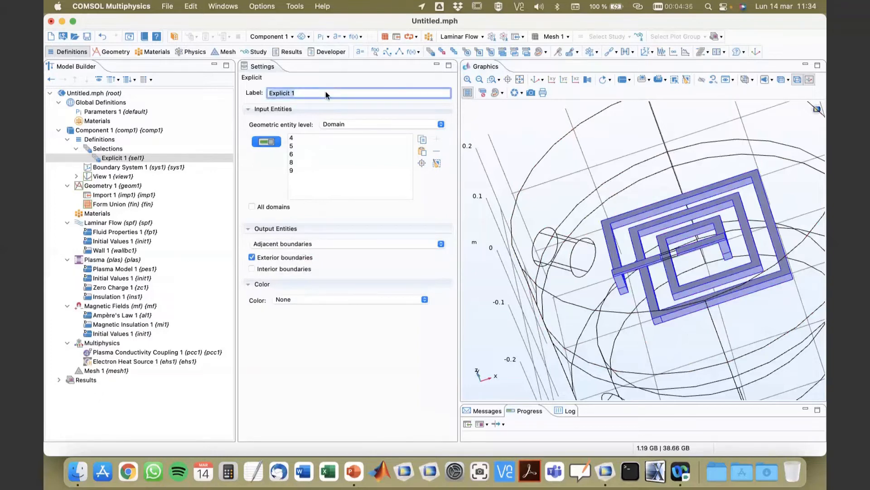
text(Coil boundaries)
Add a second explicit domain selection labelled Current density.
click(116, 156)
click(116, 150)
right_click(115, 150)
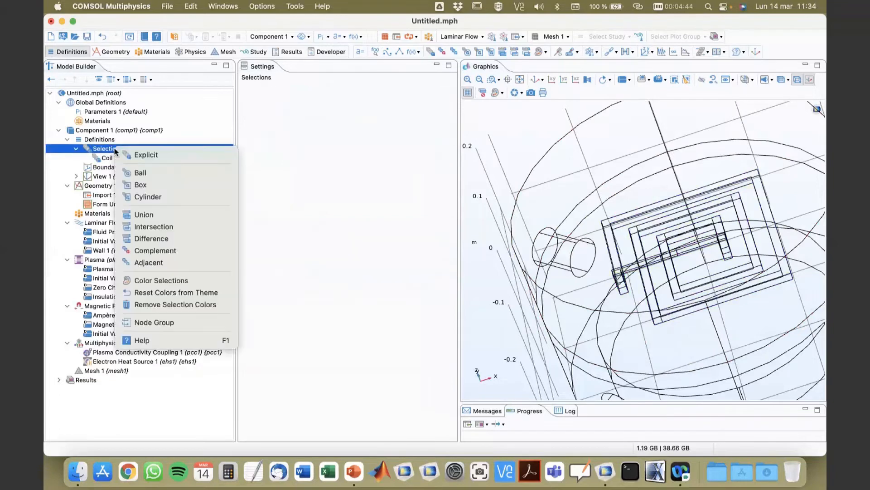
click(115, 151)
click(116, 158)
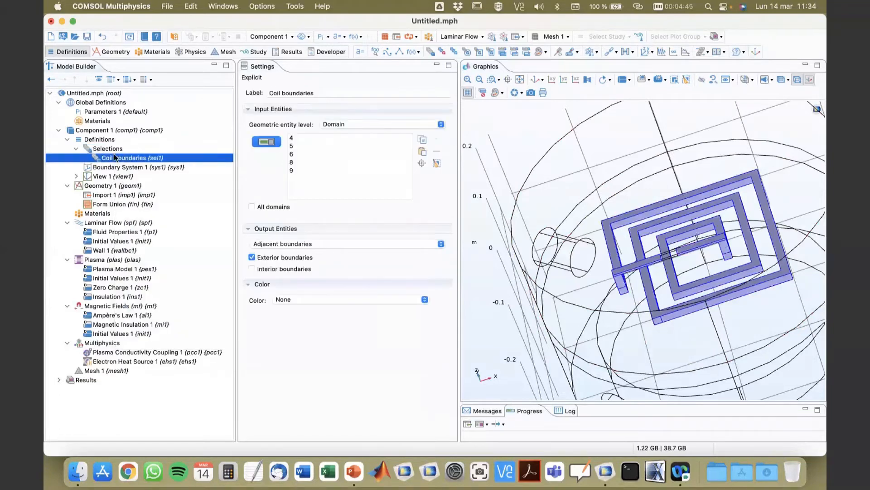
drag(495, 284, 504, 265)
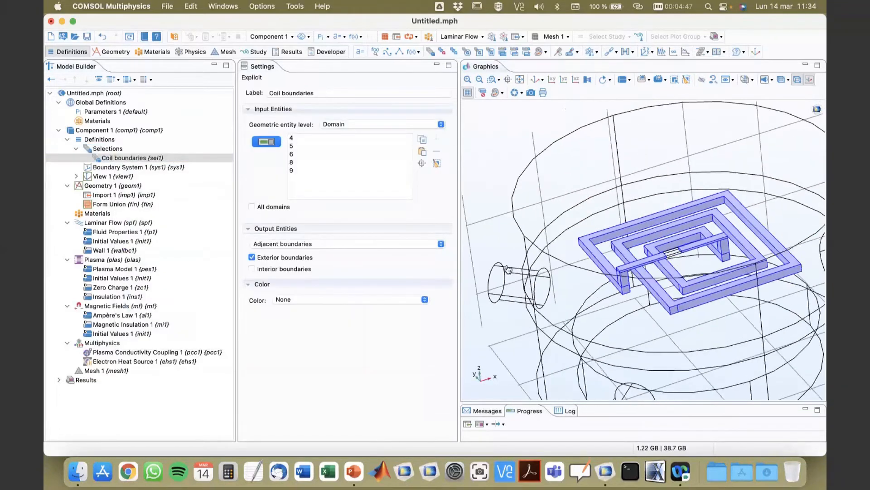
click(107, 147)
right_click(107, 148)
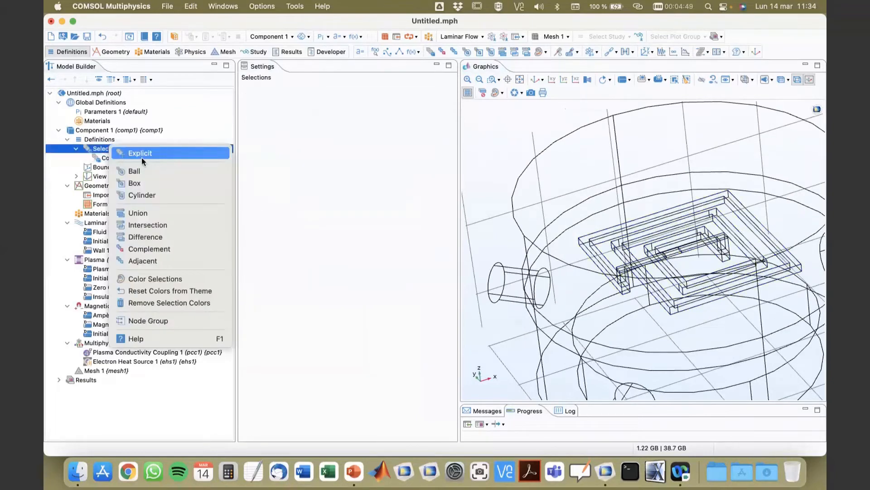
click(141, 156)
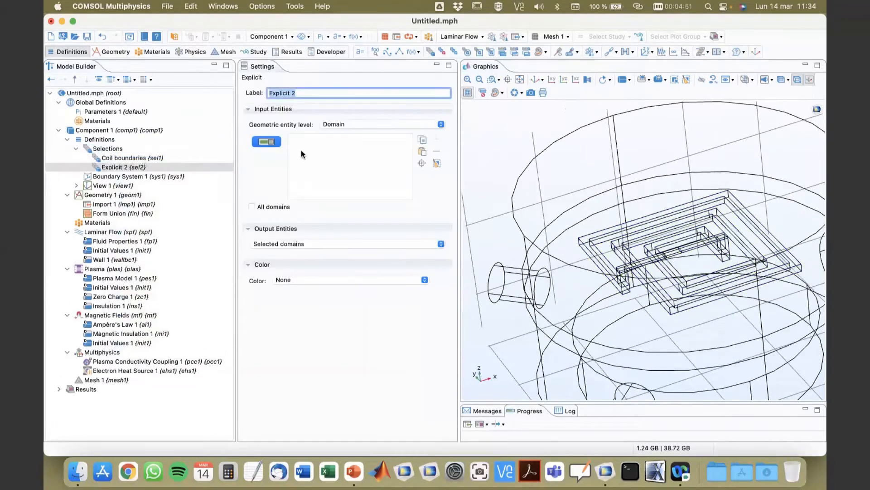
text(Current density)
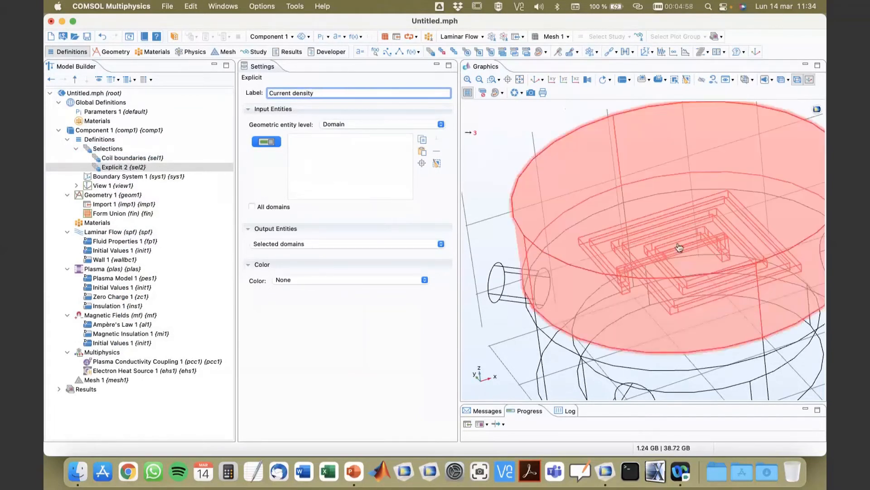
Set the Current density selection to domain 7.
click(422, 151)
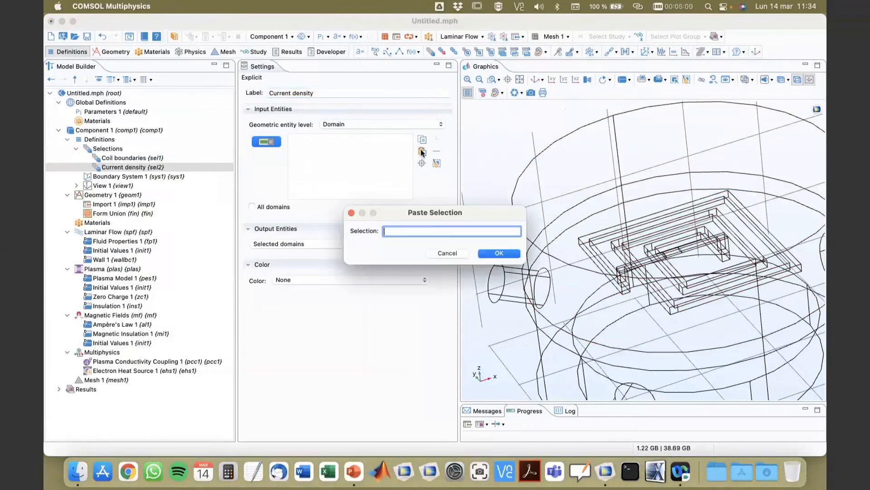
key(Return)
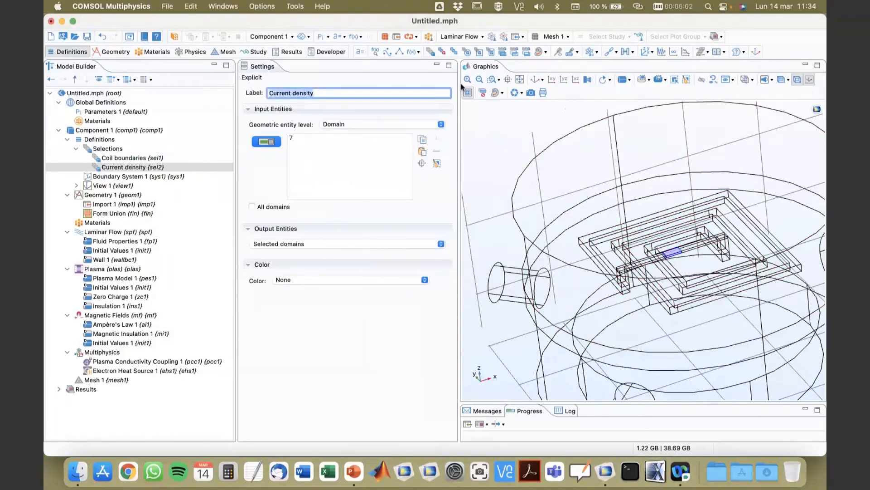
click(421, 164)
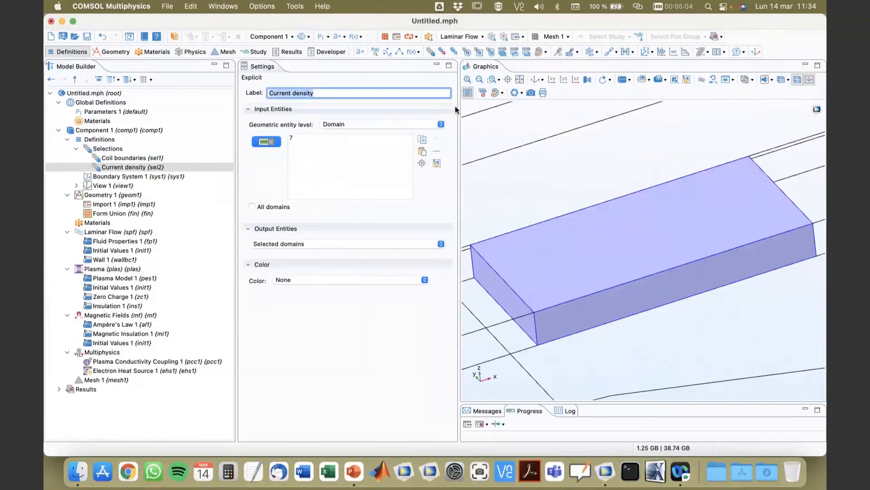
click(478, 80)
click(479, 80)
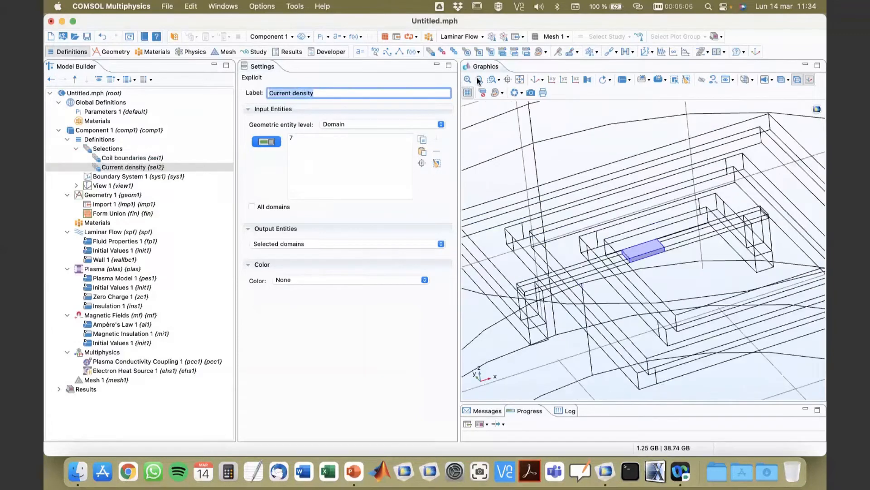
Set the Current density selection's output entities to adjacent boundaries.
drag(534, 223, 562, 240)
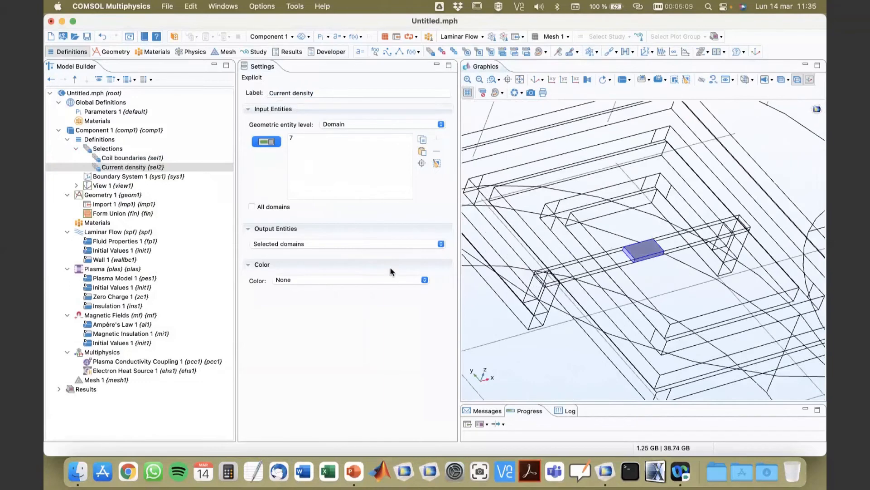
click(330, 246)
click(331, 254)
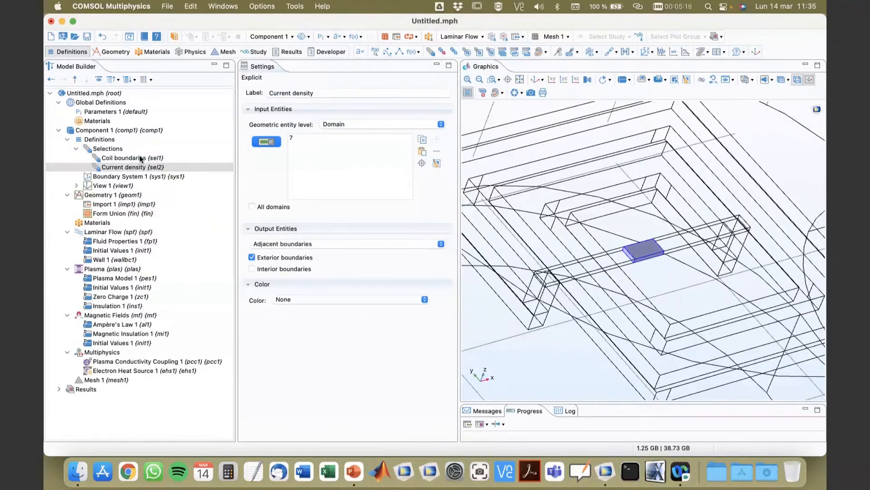
Add a third explicit domain selection under Selections containing domain 1.
click(138, 158)
click(139, 167)
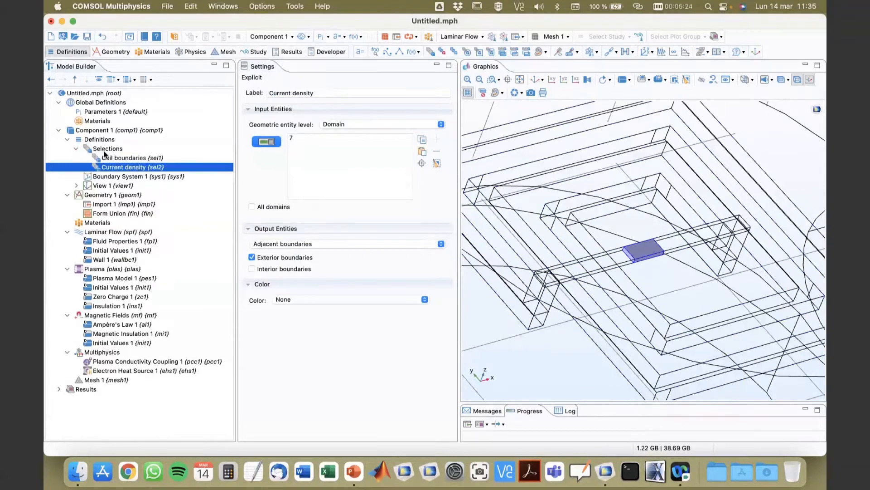
right_click(105, 149)
click(132, 155)
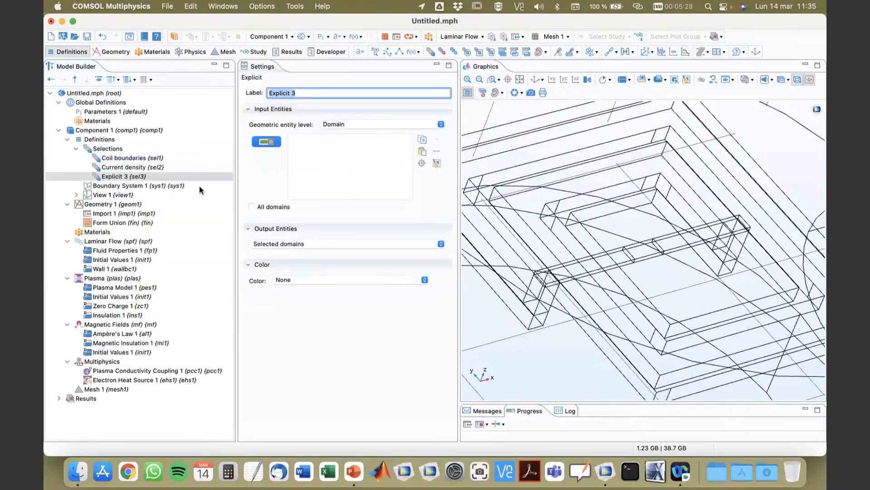
click(423, 152)
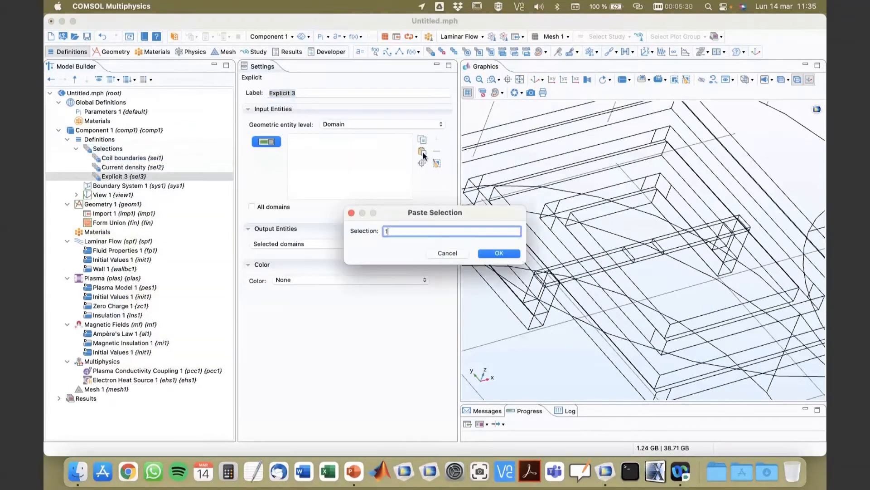
text(1)
key(Return)
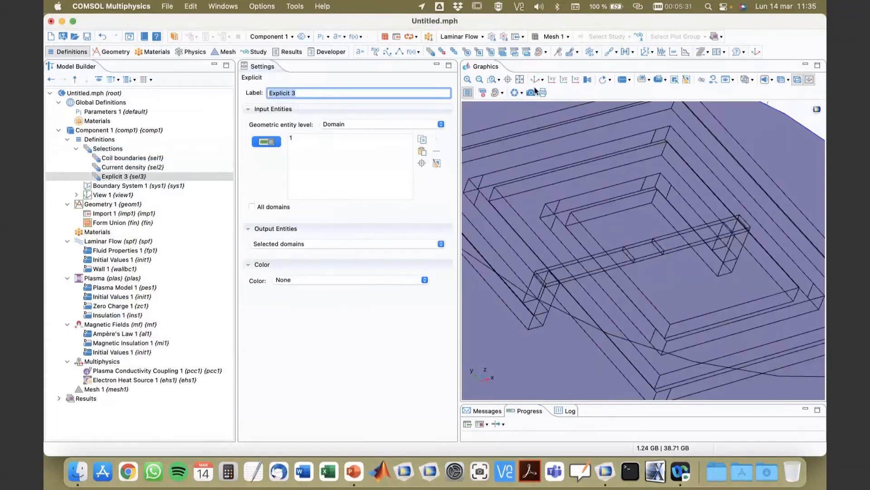
Label the new domain 1 selection Plasma.
click(535, 80)
drag(571, 245, 478, 177)
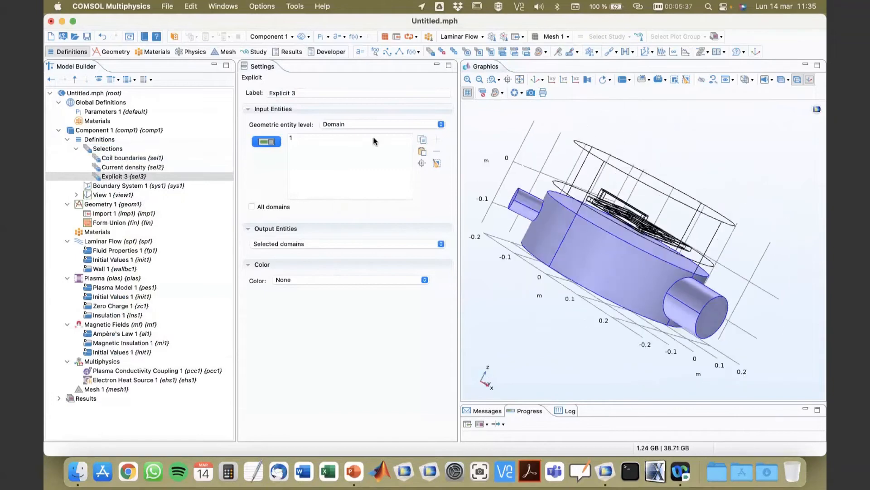
triple_click(325, 92)
text(Plqa)
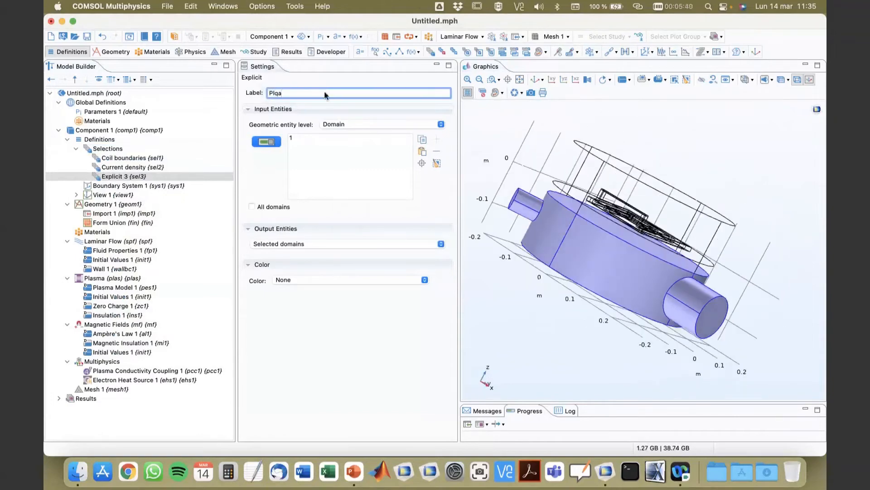
key(BackSpace)
key(BackSpace)
key(BackSpace)
text(lasma)
Add another explicit selection under Selections and label it Inlets.
click(107, 149)
right_click(106, 149)
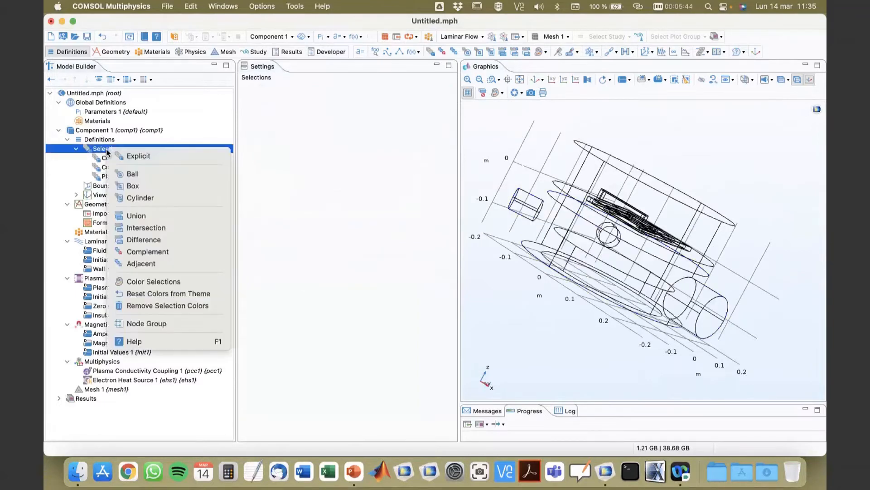
click(134, 157)
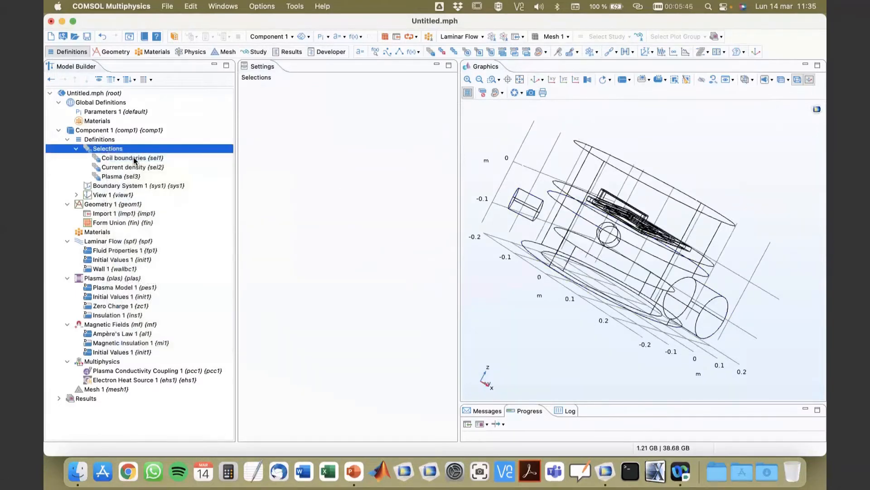
text(Inlest)
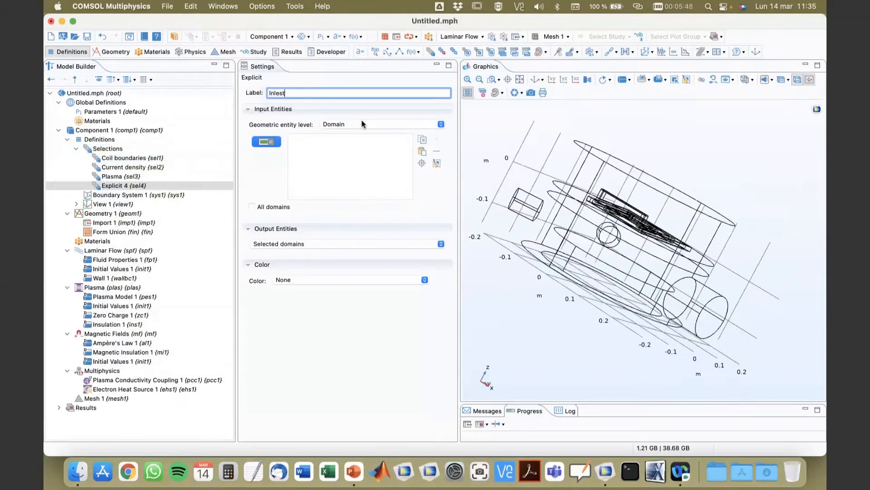
key(BackSpace)
key(BackSpace)
text(ts)
Set the Inlets selection to boundary level and select the two inlet boundaries, 1 and 4.
drag(582, 326, 505, 225)
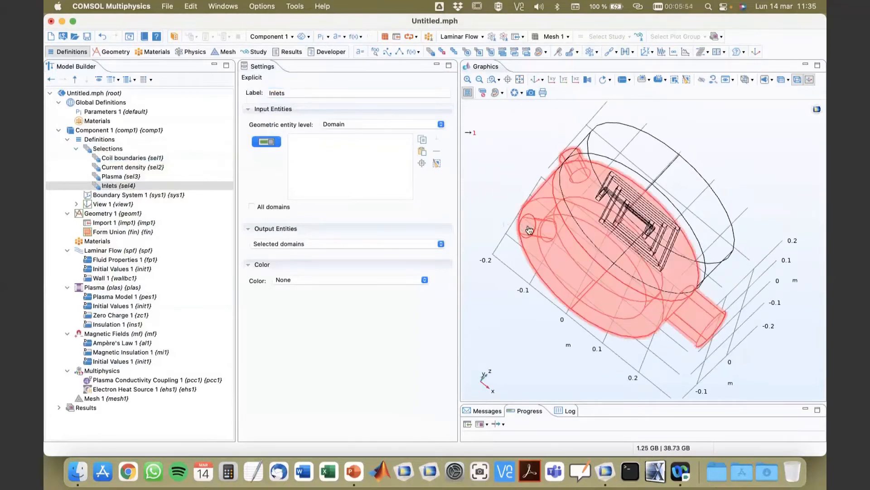
click(367, 125)
click(368, 135)
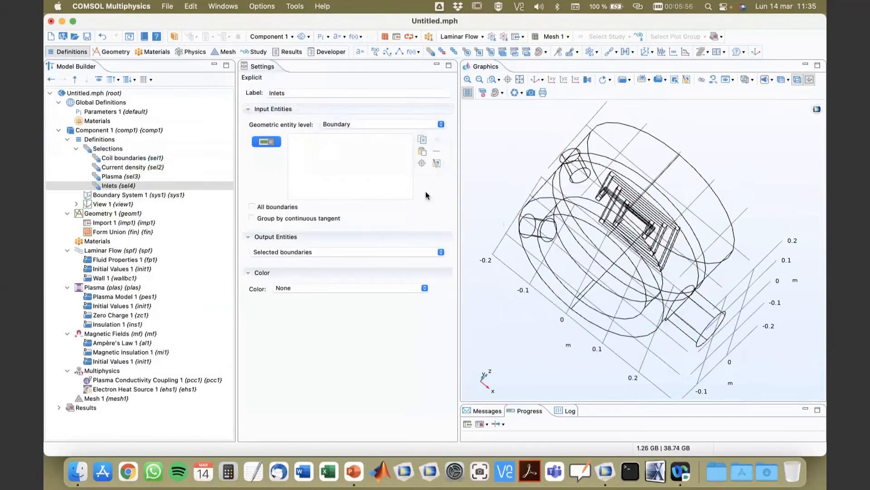
click(527, 226)
drag(498, 218, 565, 186)
click(566, 187)
drag(525, 214, 491, 167)
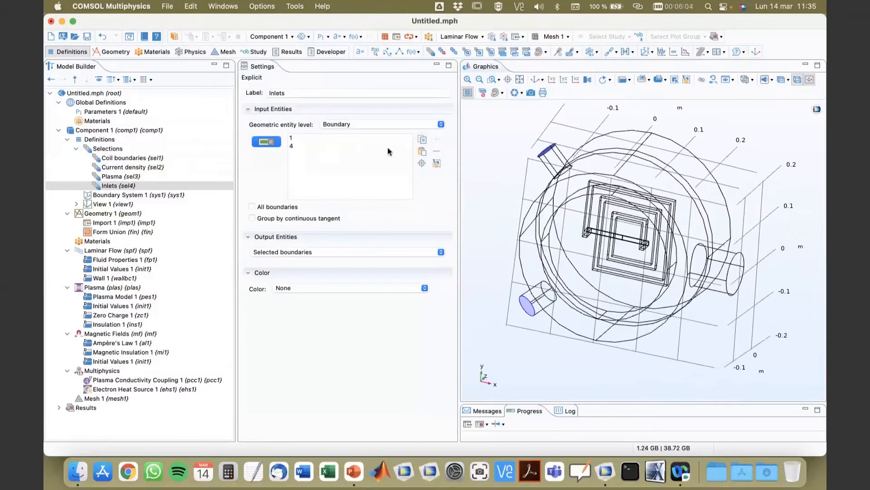
Add another explicit selection under Selections and label it Outlet.
right_click(108, 150)
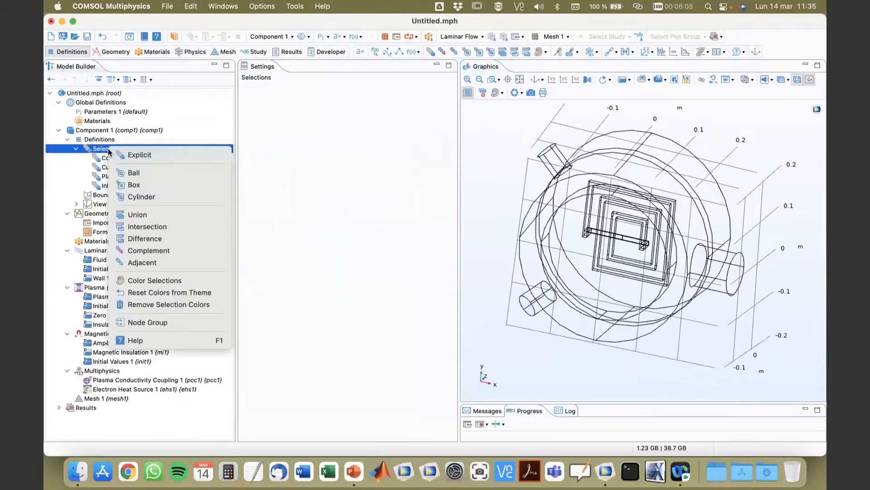
click(138, 155)
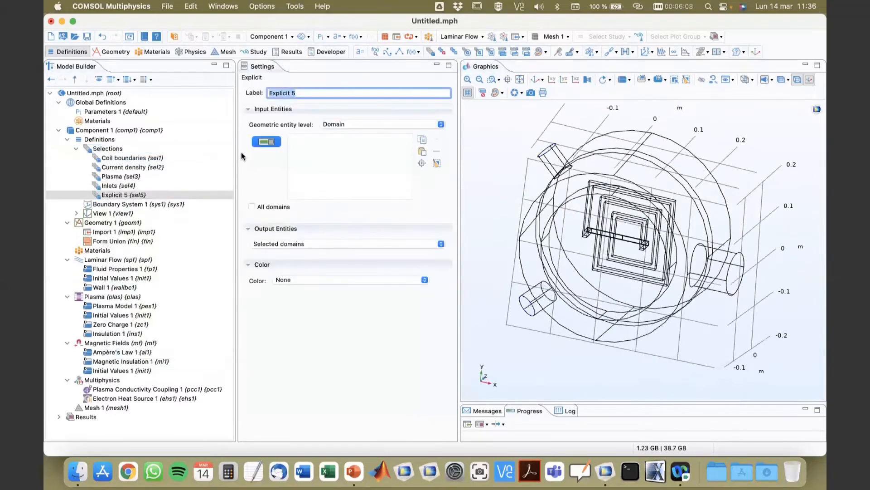
text(Outlet)
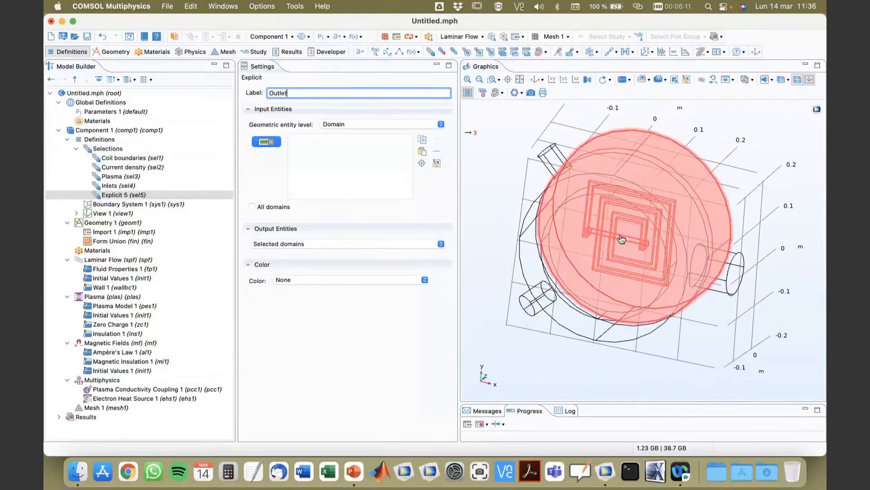
Set the Outlet selection to boundary level and select the outlet end face, boundary 100.
drag(701, 313, 601, 297)
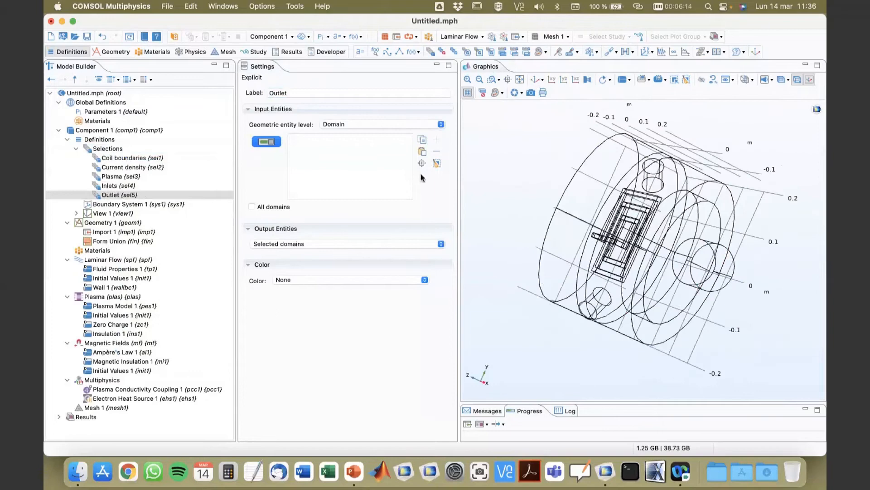
click(387, 125)
click(380, 135)
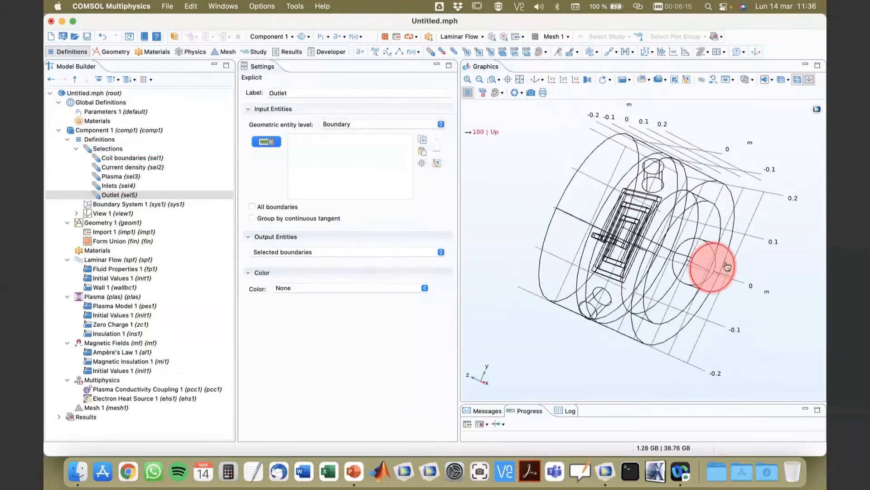
click(681, 260)
drag(726, 319, 725, 353)
click(113, 195)
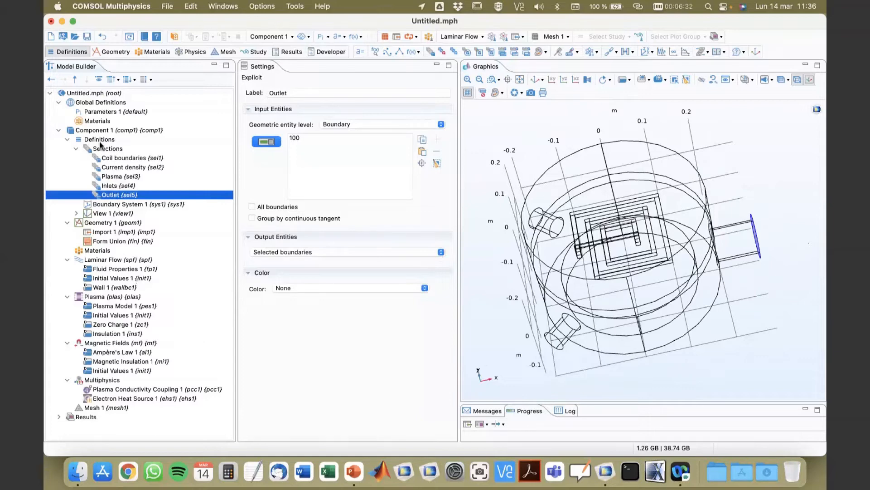
Add an explicit domain selection labelled ICP domains containing domains 1 to 3.
click(102, 150)
right_click(101, 149)
click(124, 151)
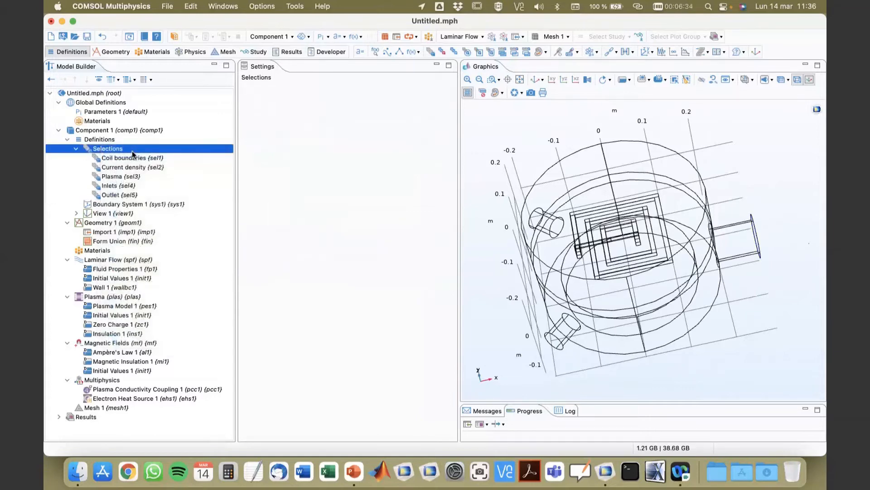
key(BackSpace)
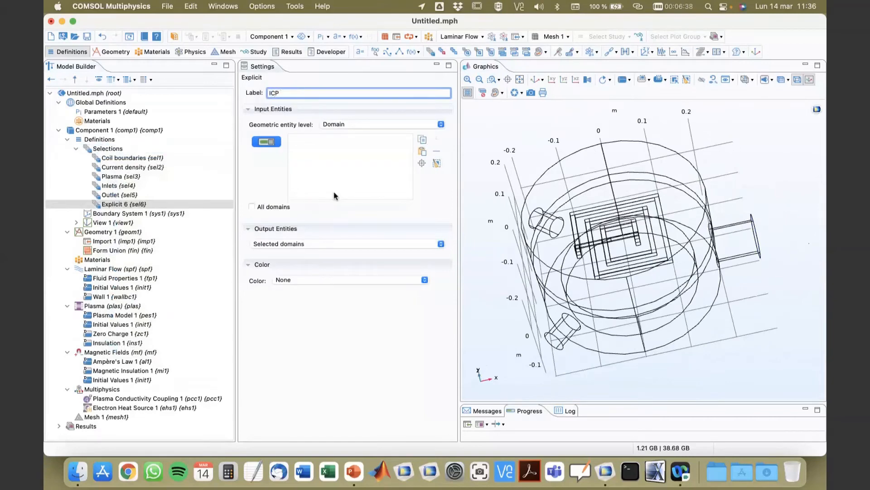
text(ICP domin)
text(ain)
click(422, 151)
text(1)
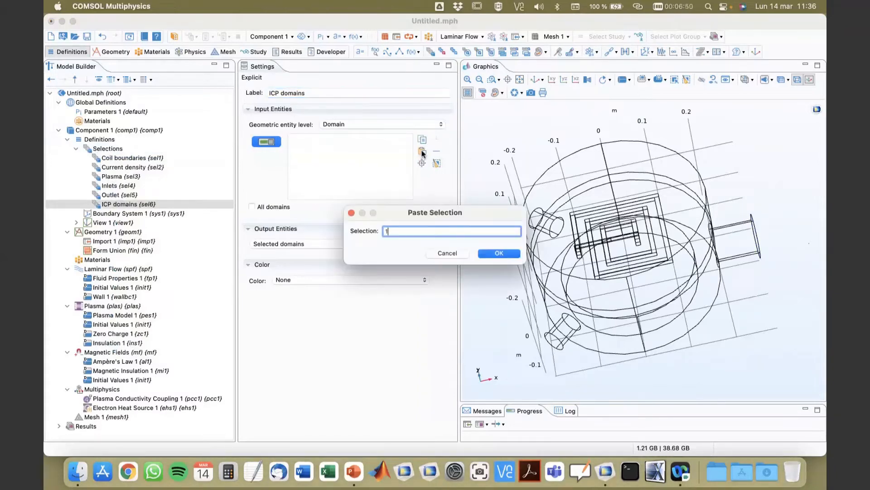
text(-2)
key(Return)
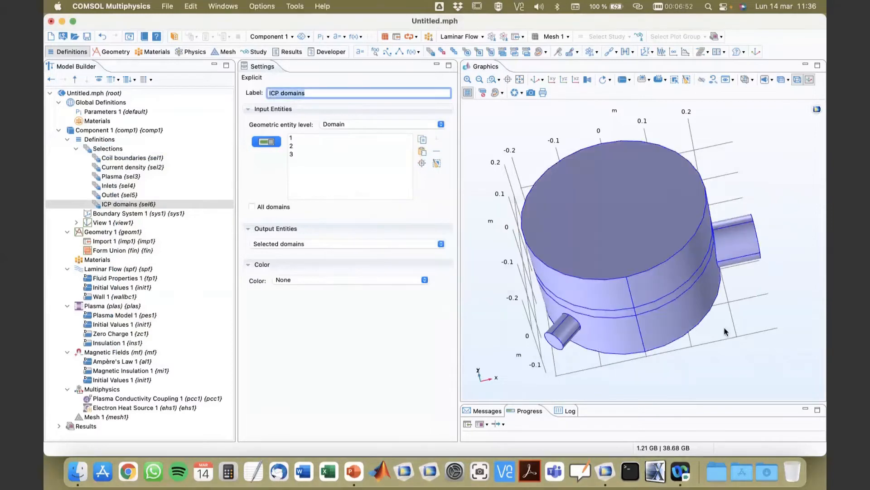
Add another explicit domain selection and label it Plasma walls.
drag(720, 333, 771, 123)
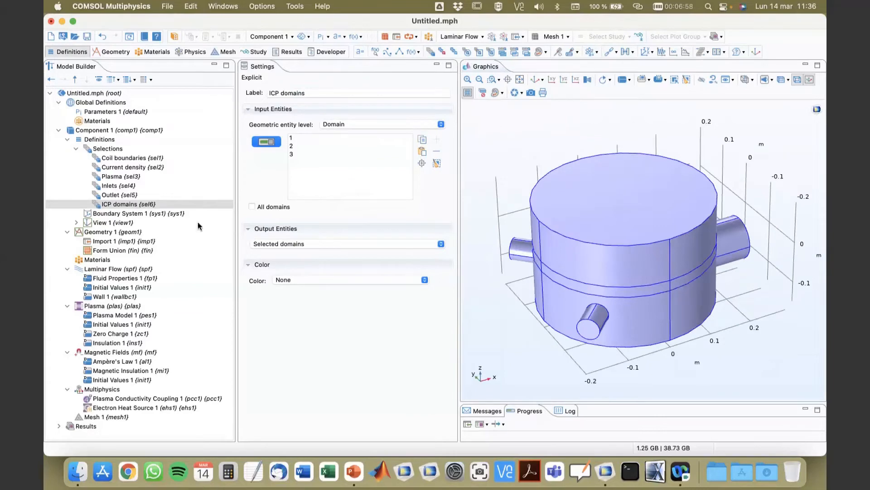
click(100, 149)
right_click(100, 151)
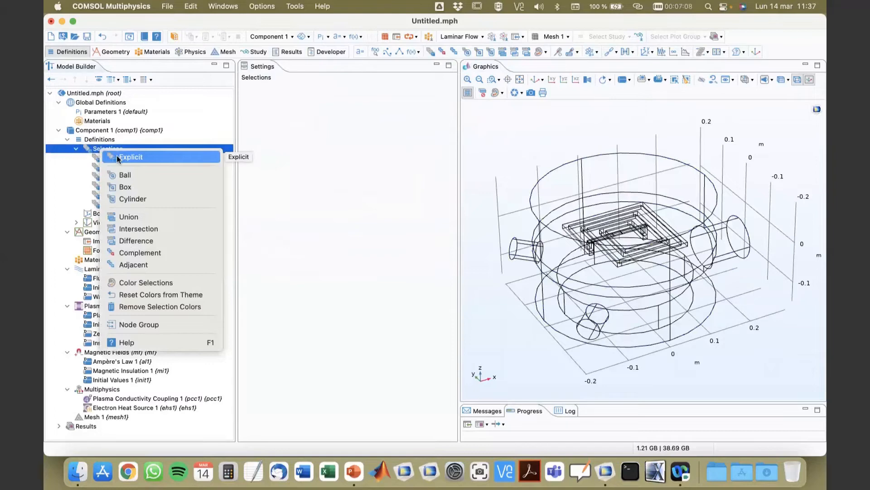
click(118, 157)
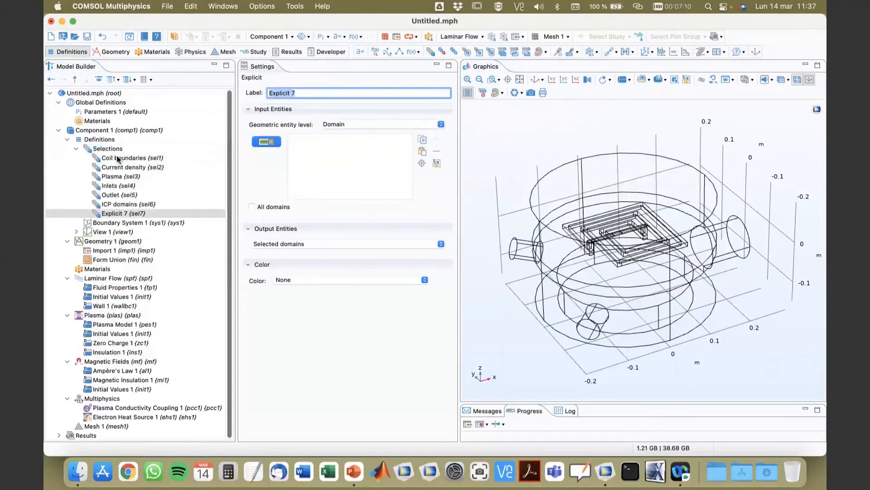
click(340, 125)
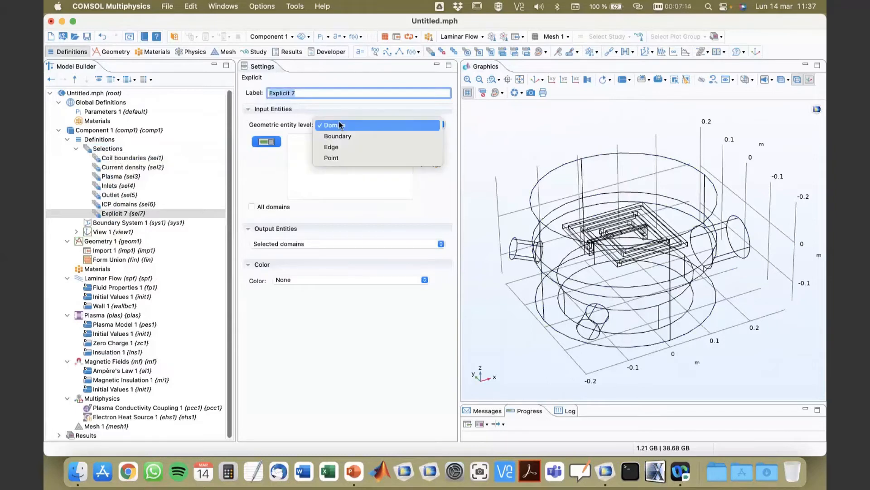
click(340, 125)
drag(596, 370, 567, 344)
click(333, 93)
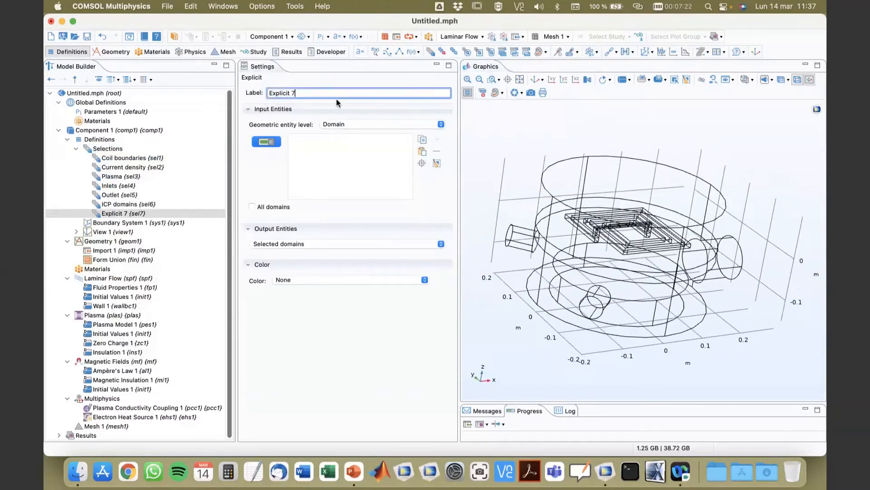
triple_click(332, 93)
text(Plasma walls)
Select domain 1 for Plasma walls and set its output entities to adjacent boundaries.
click(361, 124)
click(362, 127)
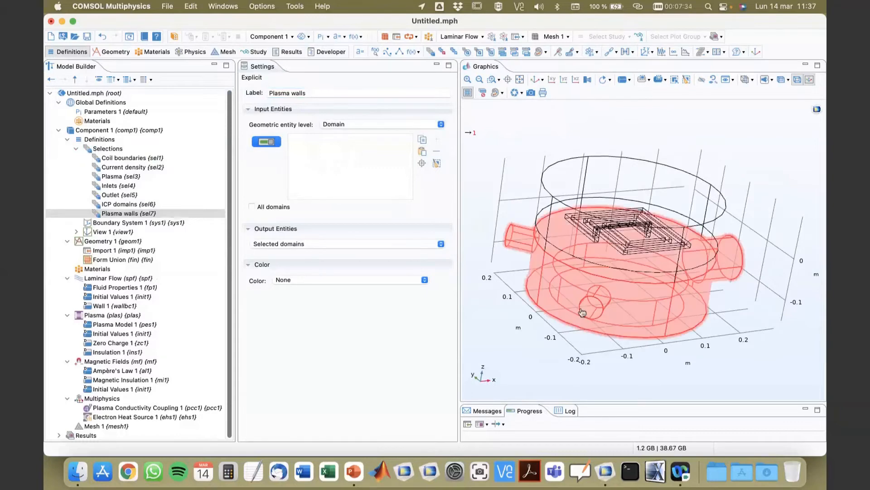
click(570, 344)
drag(546, 356, 563, 334)
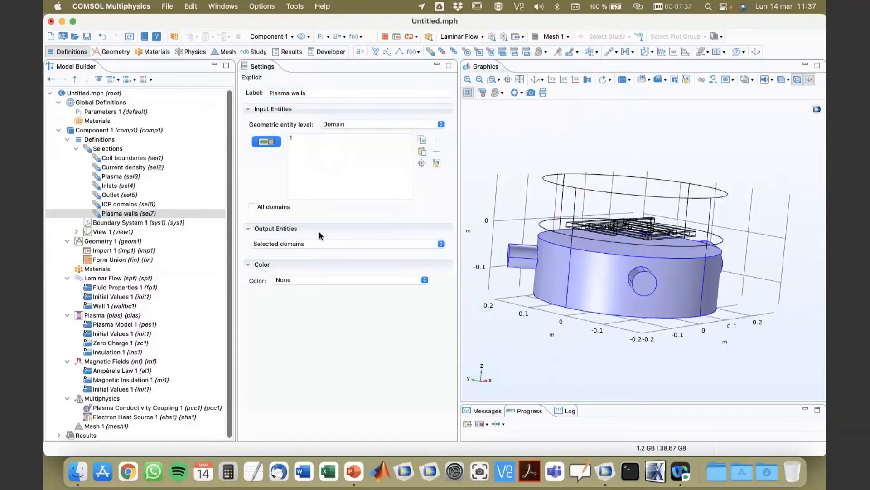
click(319, 244)
click(307, 254)
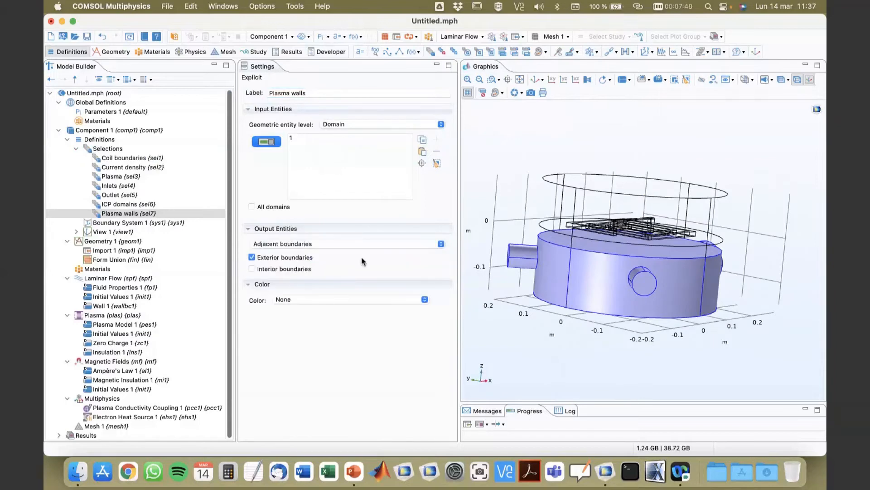
drag(591, 363, 600, 356)
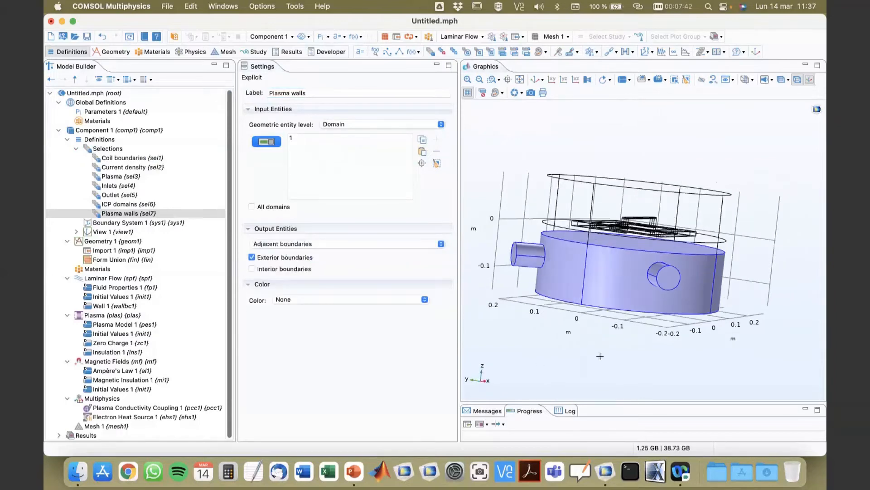
click(117, 214)
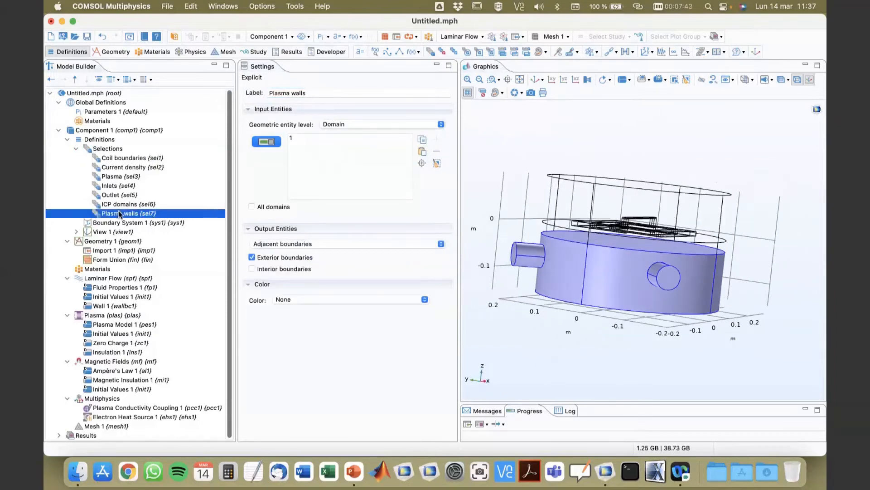
click(325, 94)
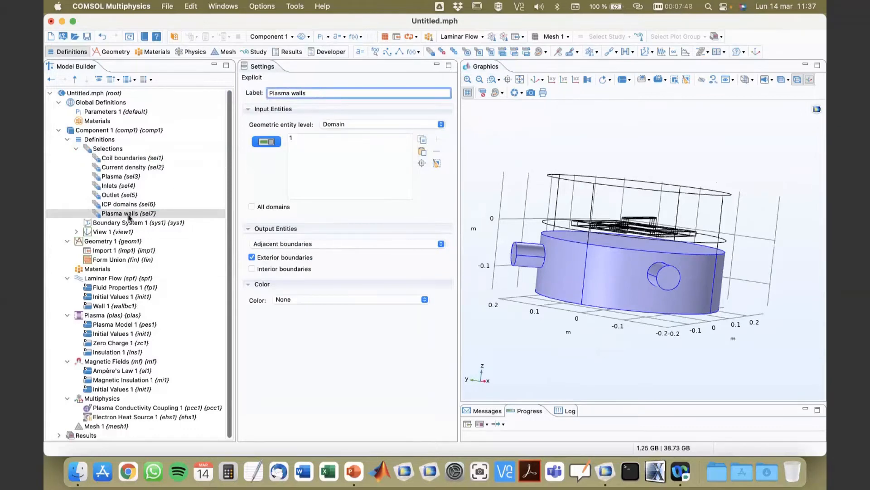
click(130, 214)
key(Left)
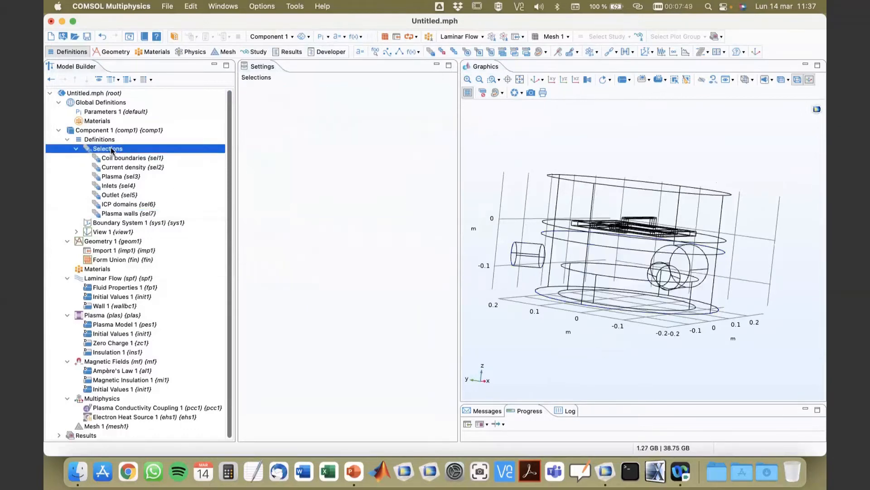
click(119, 214)
drag(488, 300, 521, 354)
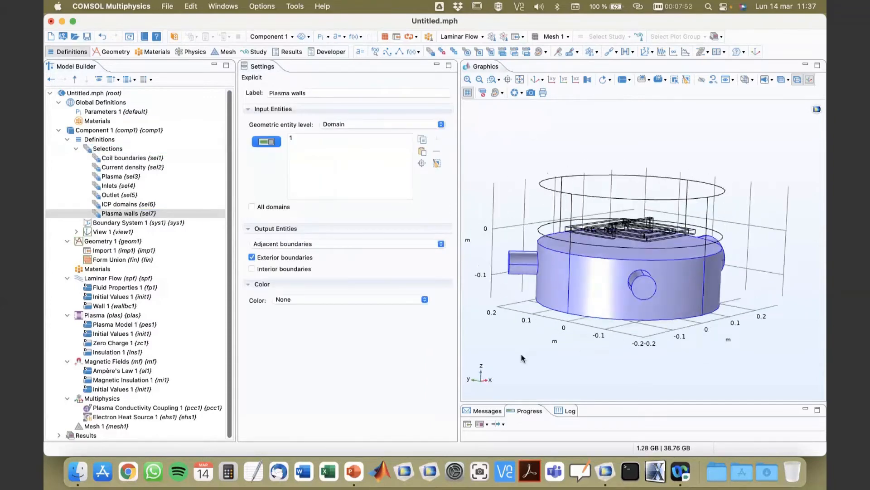
right_click(86, 131)
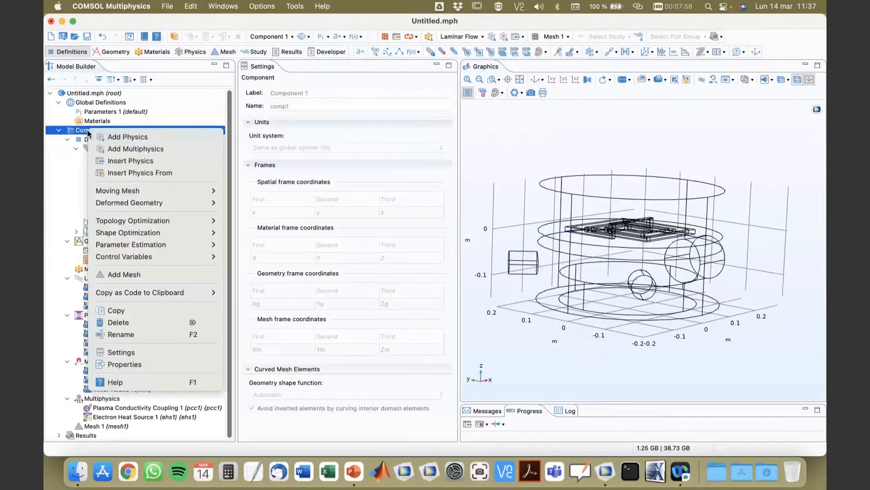
click(70, 131)
click(76, 148)
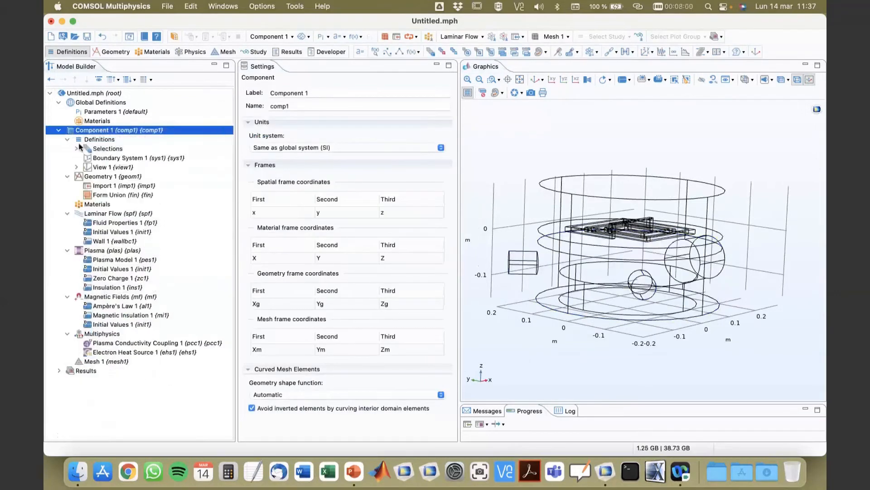
Add a Variables node under the component definitions and load the variables from argon_3d_icp_var.txt.
right_click(87, 139)
click(107, 142)
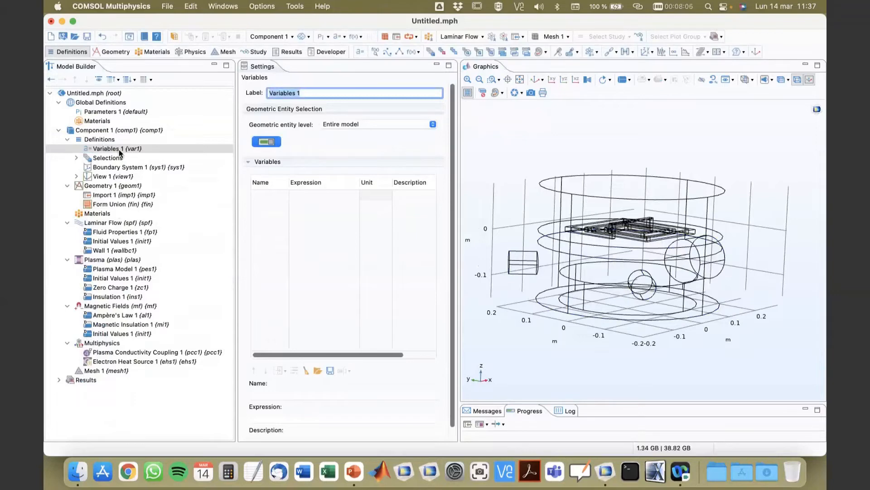
click(98, 152)
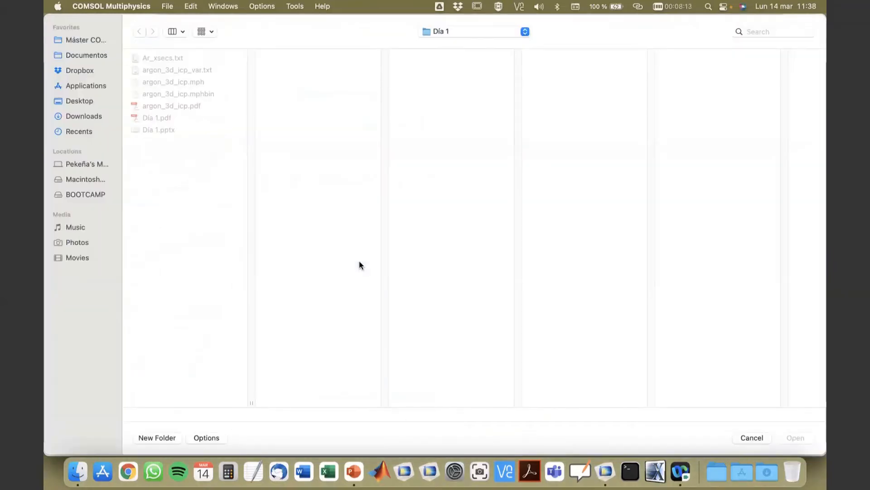
click(156, 71)
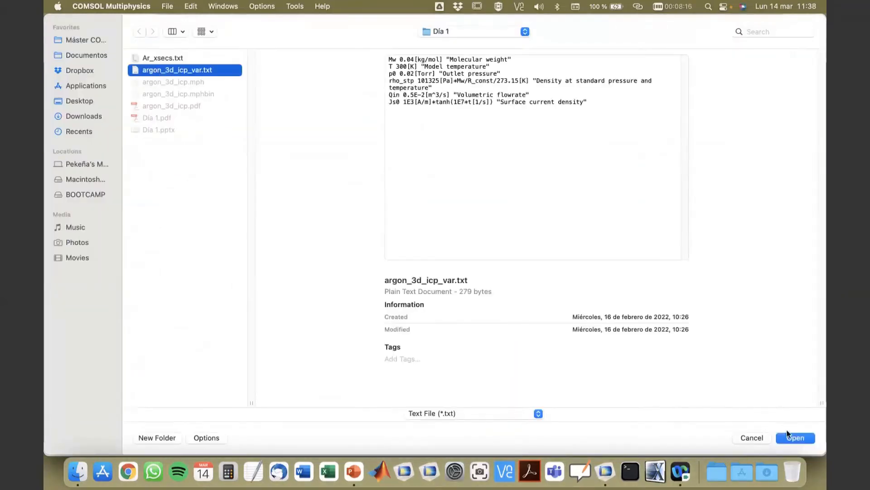
click(789, 437)
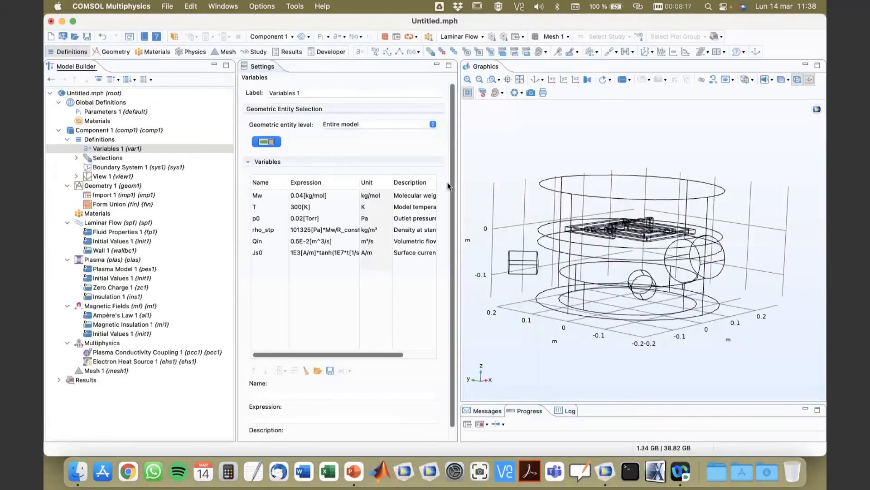
Set the Plasma interface's domain selection to the Plasma (sel3) selection.
drag(459, 182, 537, 190)
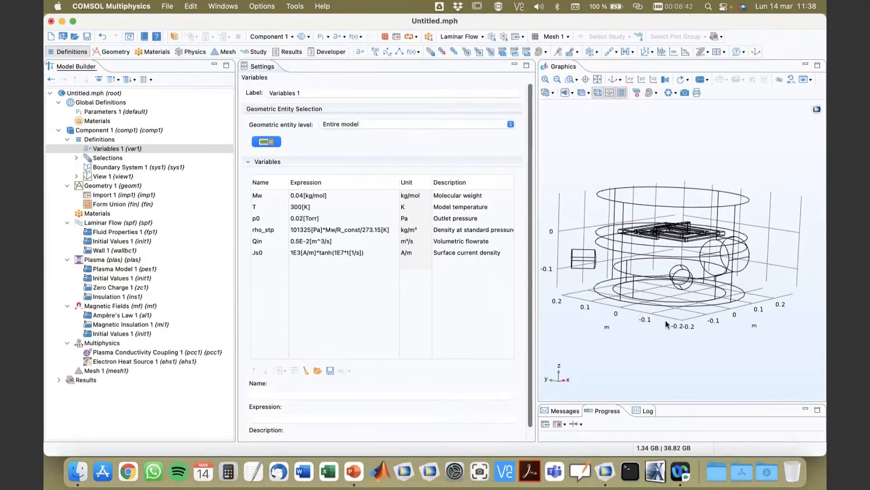
drag(668, 325, 666, 355)
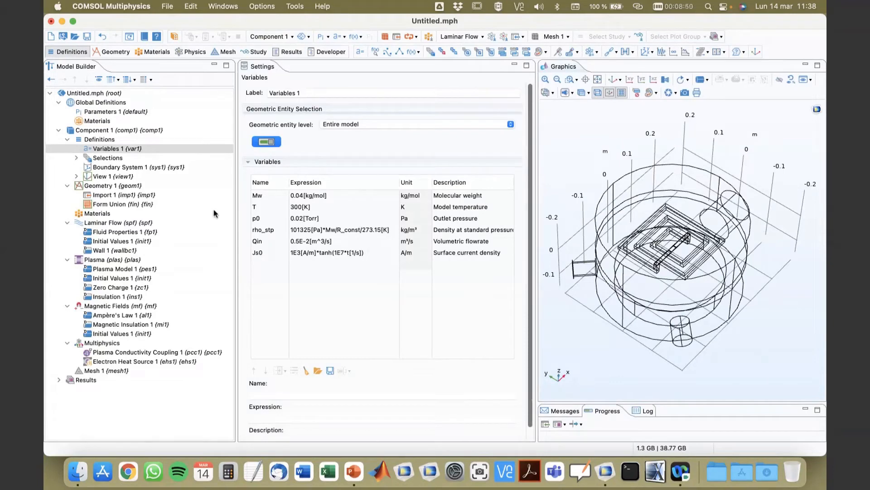
click(67, 185)
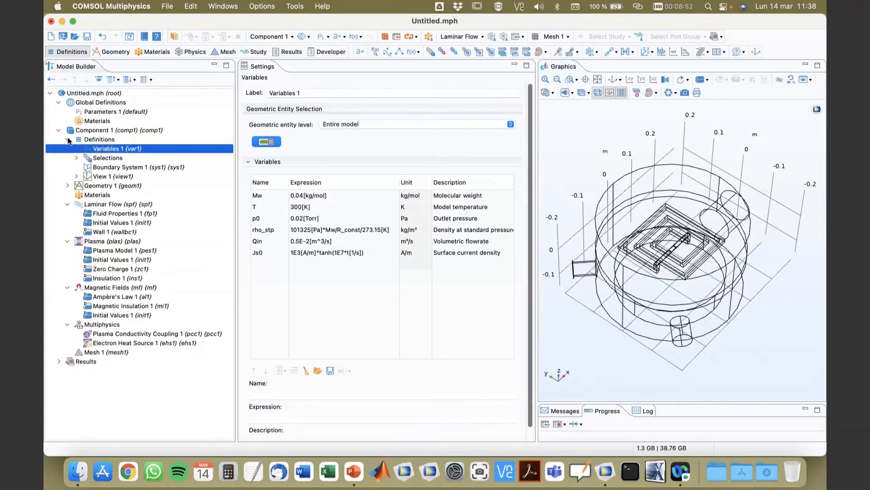
click(68, 139)
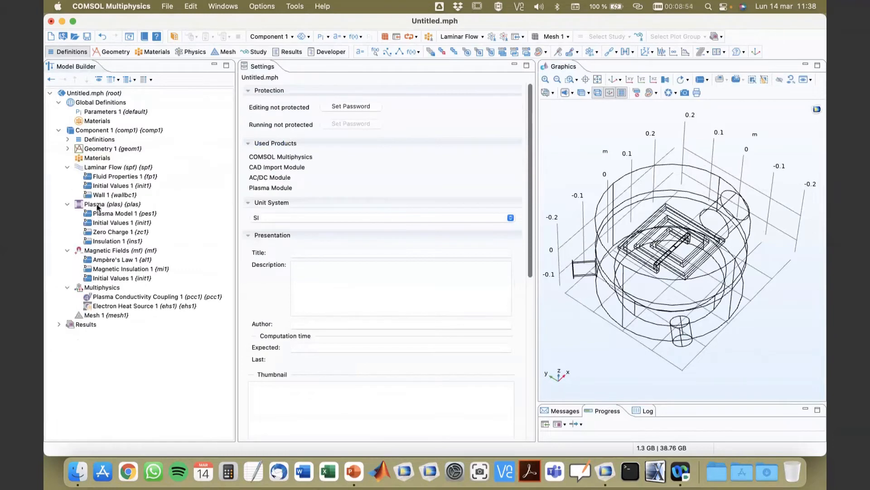
click(98, 206)
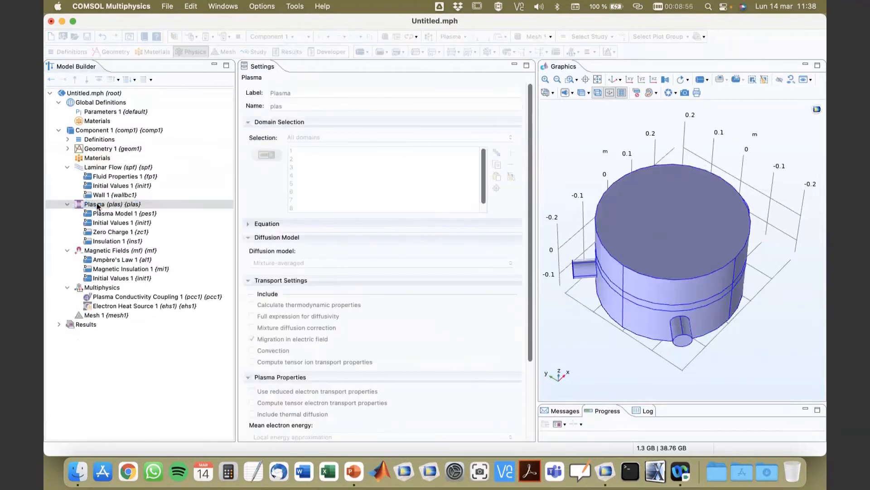
drag(672, 397, 634, 336)
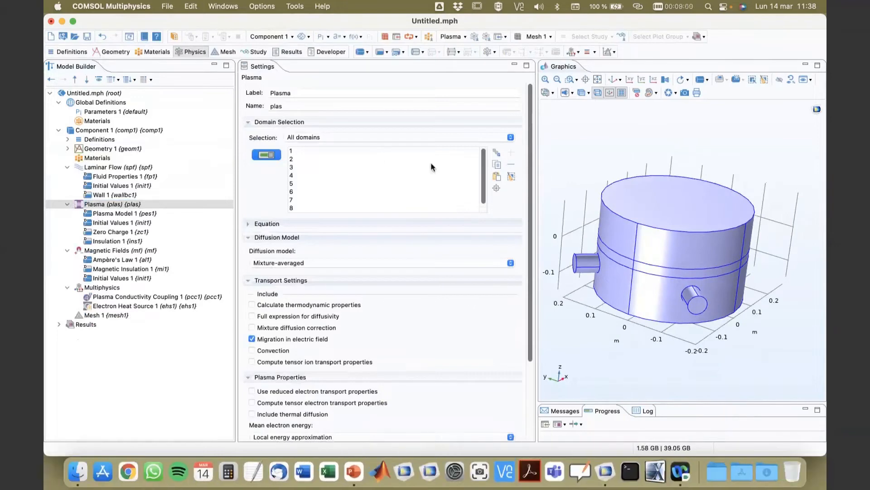
click(376, 139)
click(330, 149)
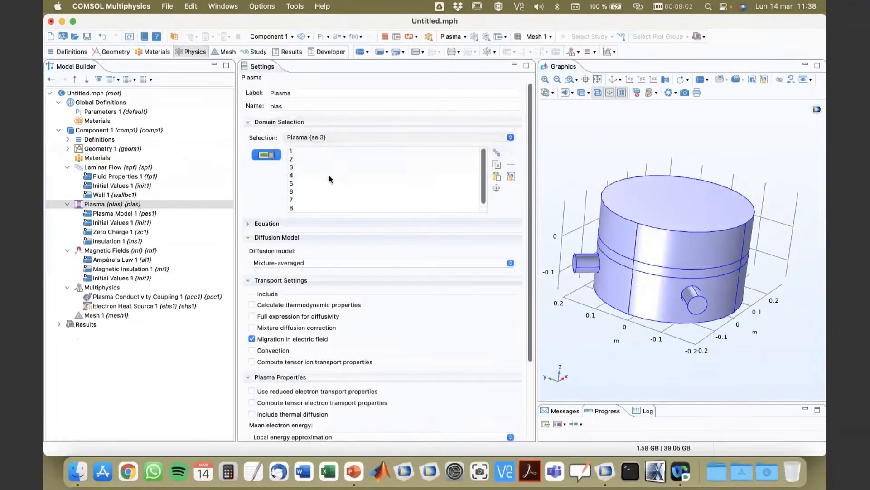
mouse_move(657, 340)
mouse_down()
mouse_move(631, 305)
mouse_move(667, 339)
mouse_up()
click(265, 227)
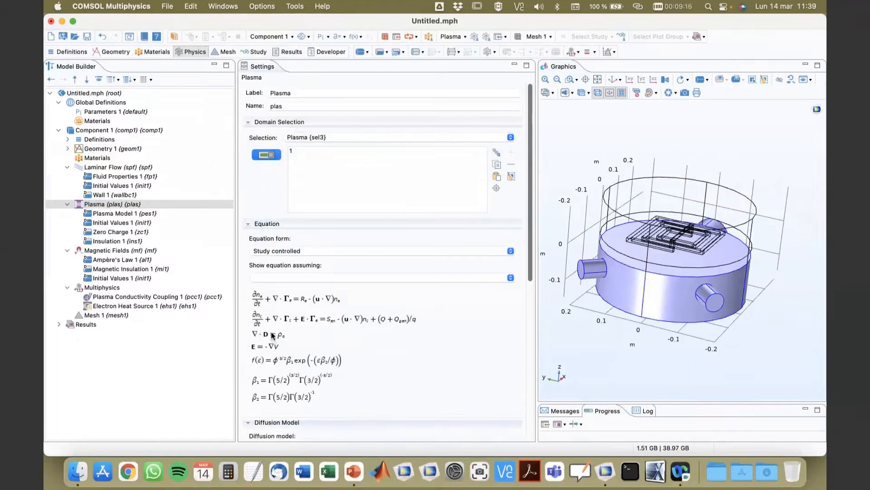
scroll(434, 342, down, 2)
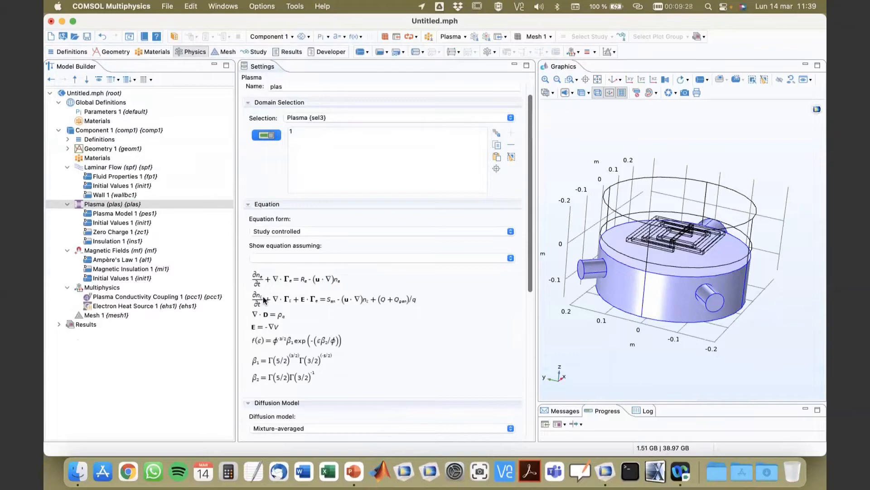
scroll(349, 304, down, 5)
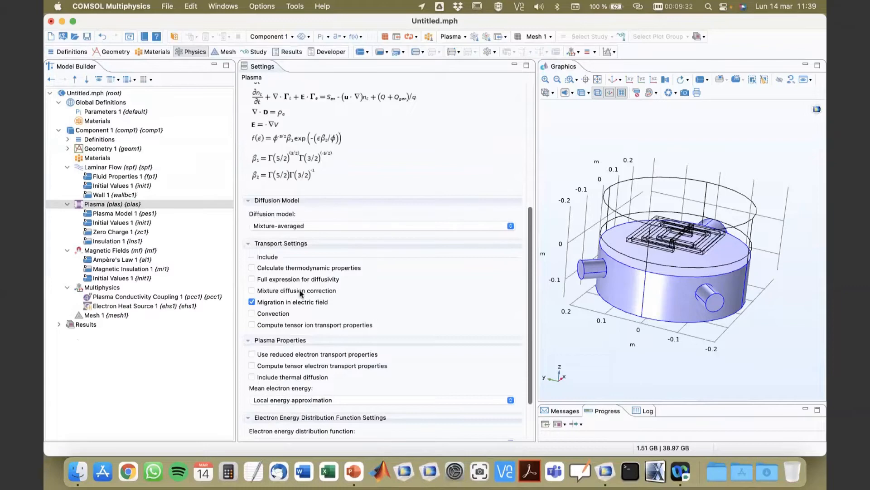
Set the Magnetic Fields interface's domain selection to ICP domains (sel6).
click(114, 252)
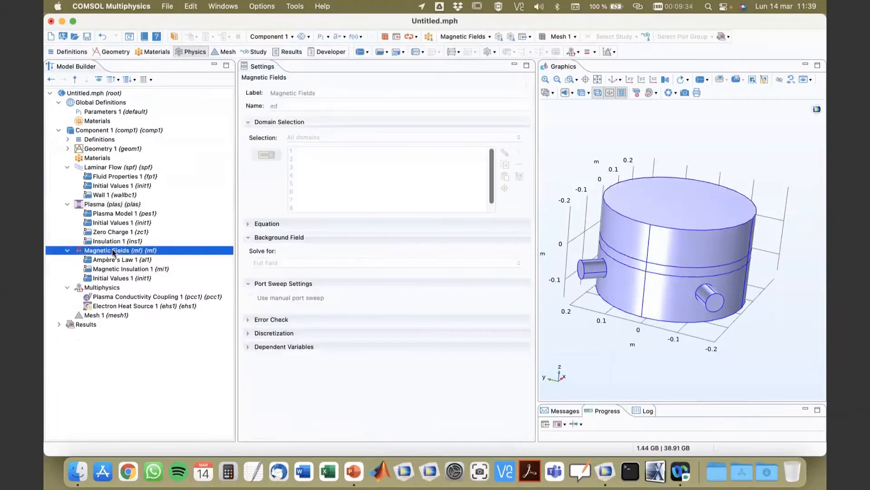
click(303, 138)
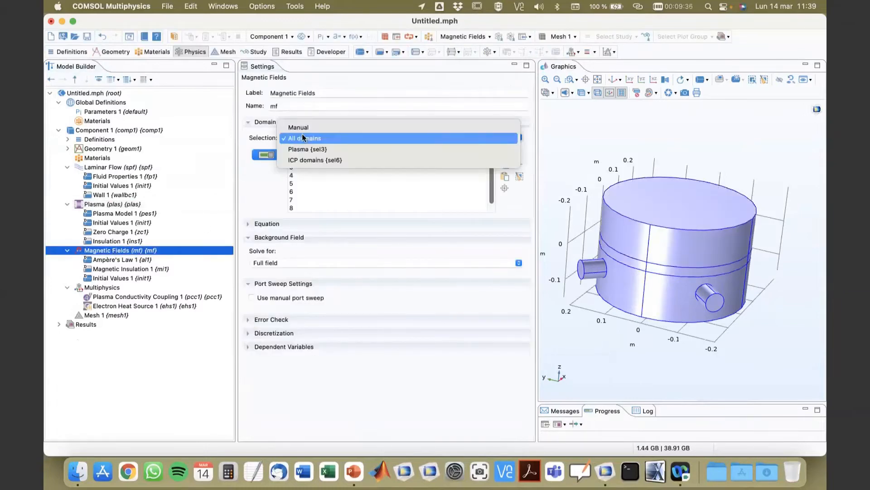
click(310, 160)
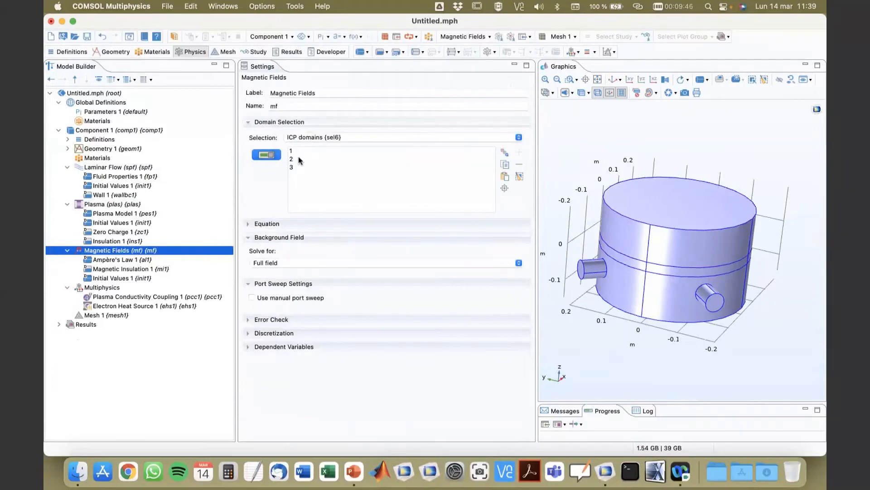
Set the Laminar Flow interface's domain selection to Plasma (sel3).
click(143, 168)
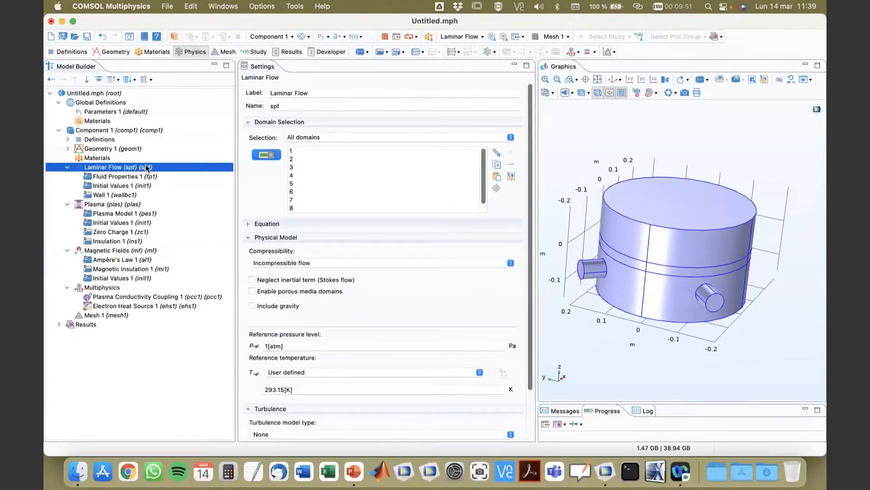
click(325, 137)
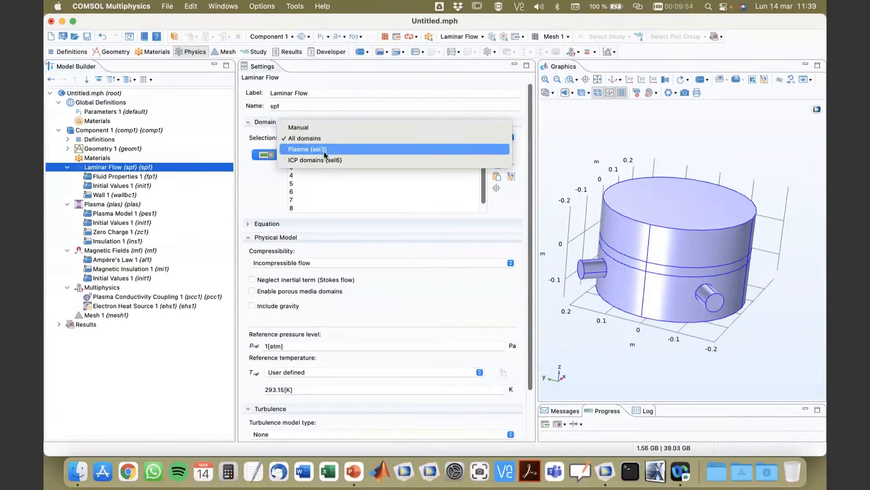
click(324, 151)
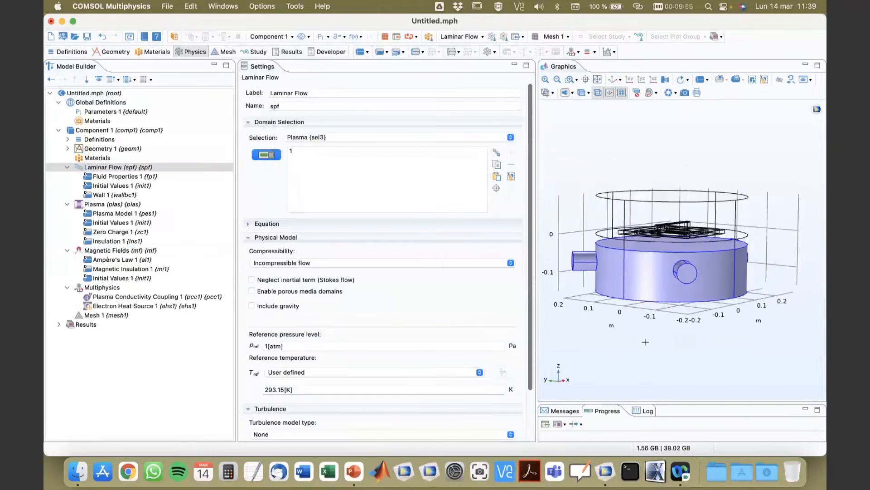
Switch Laminar Flow to Compressible flow (Ma<0.3) and set the reference pressure level to 0.
click(325, 264)
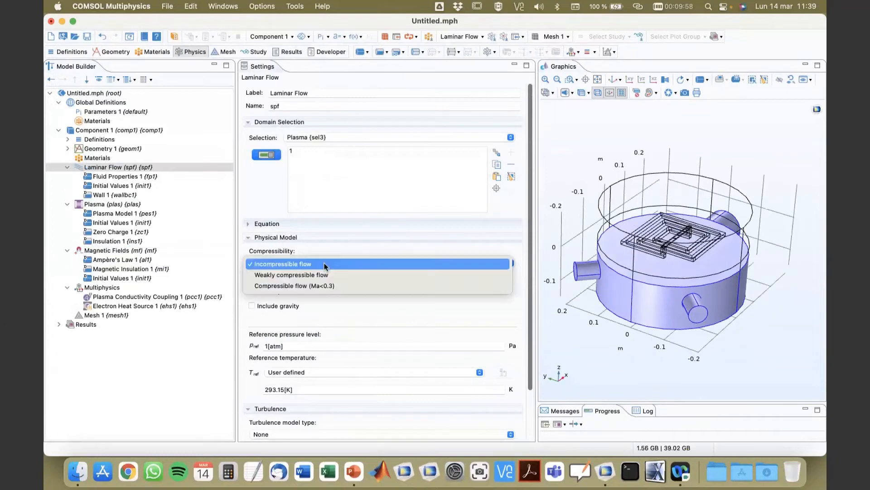
click(315, 285)
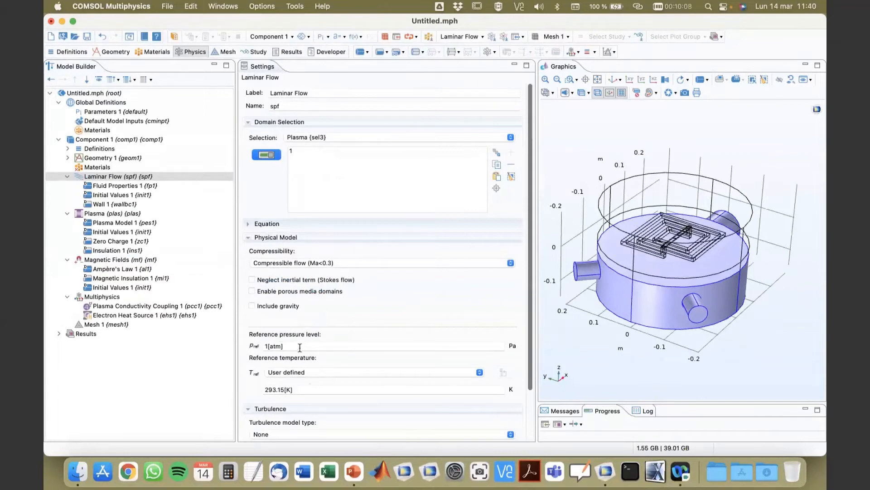
click(300, 347)
text(0)
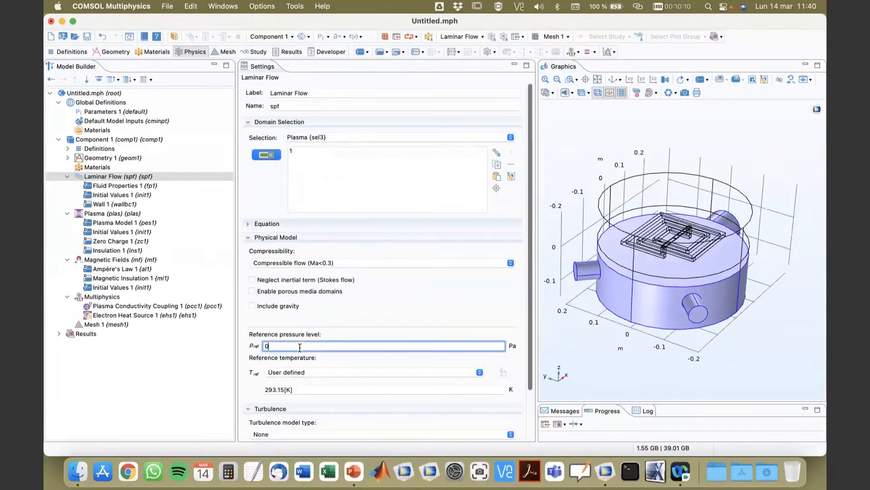
click(436, 321)
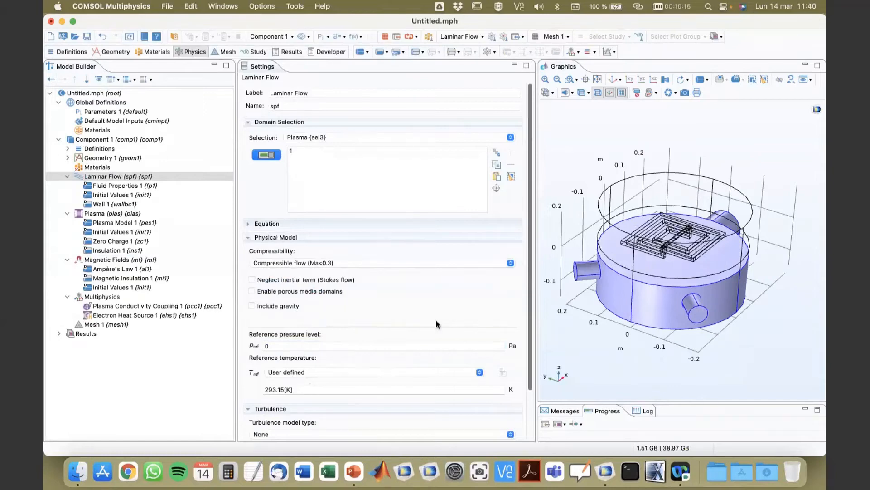
Add a Cross Section Import feature to the Plasma interface.
click(100, 214)
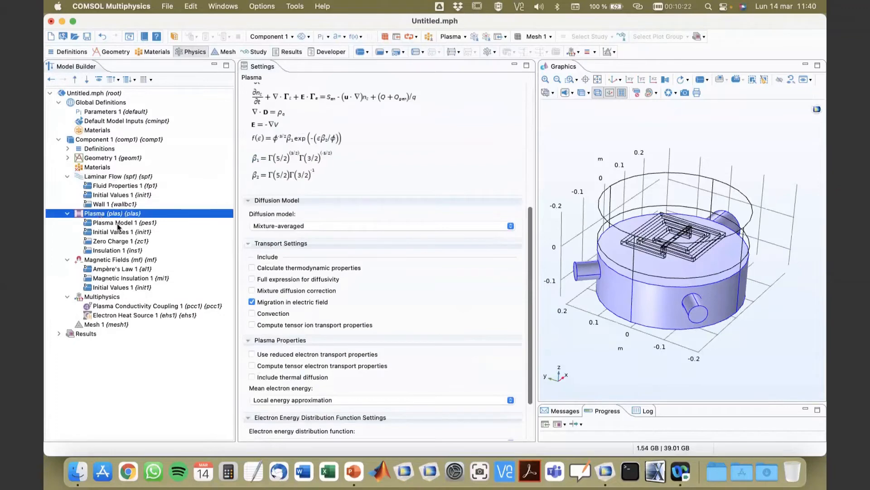
right_click(88, 217)
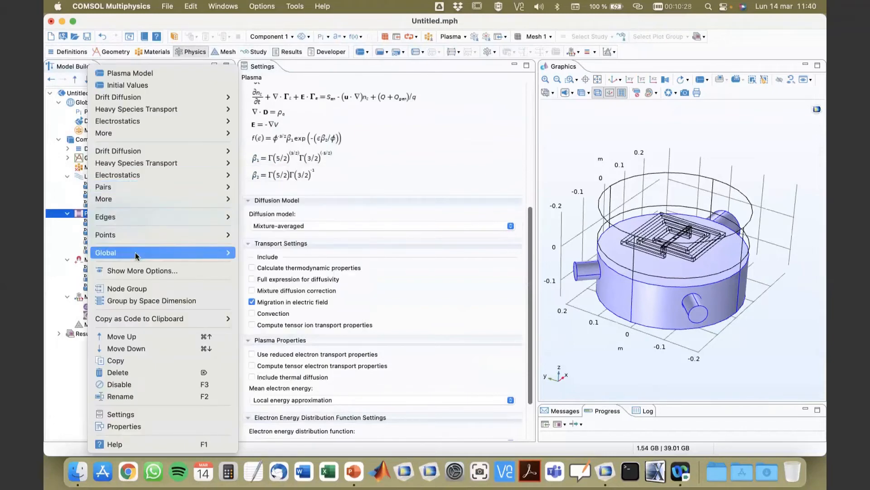
mouse_move(136, 256)
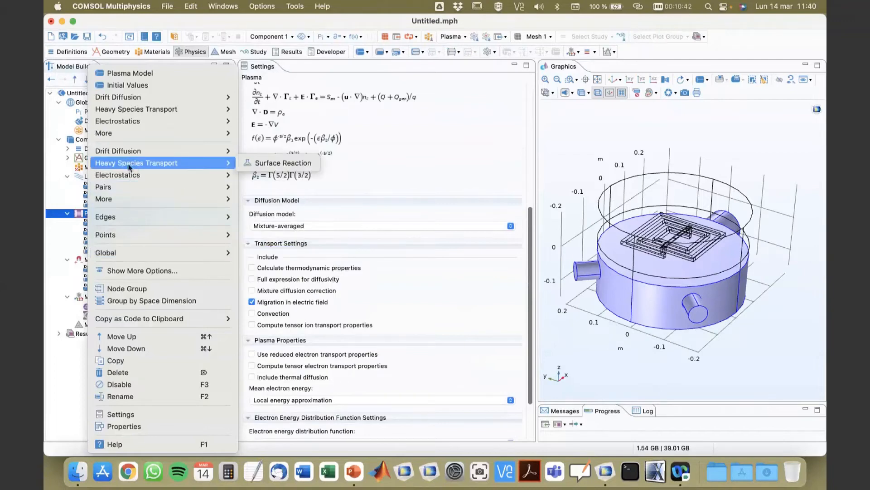
mouse_move(131, 180)
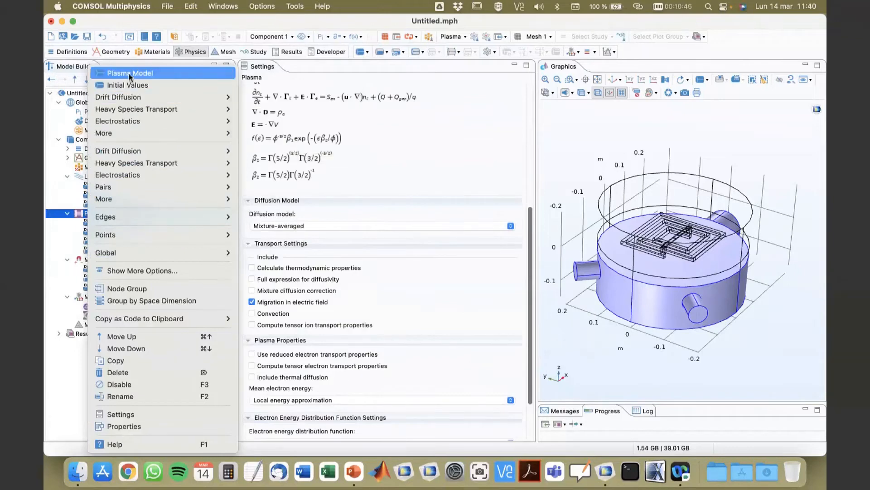
mouse_move(130, 110)
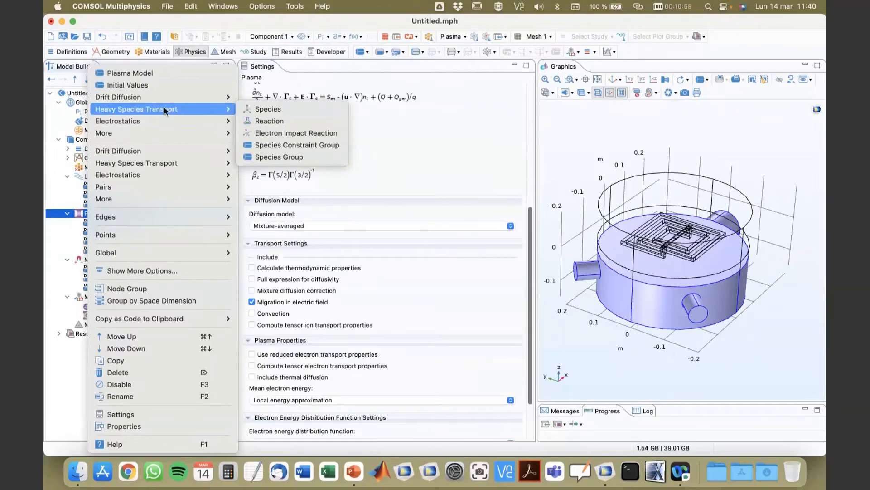
click(104, 218)
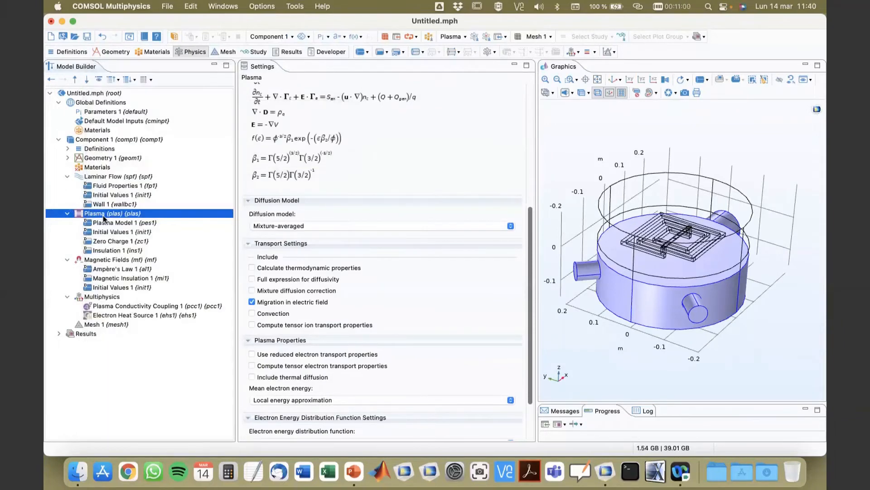
right_click(103, 218)
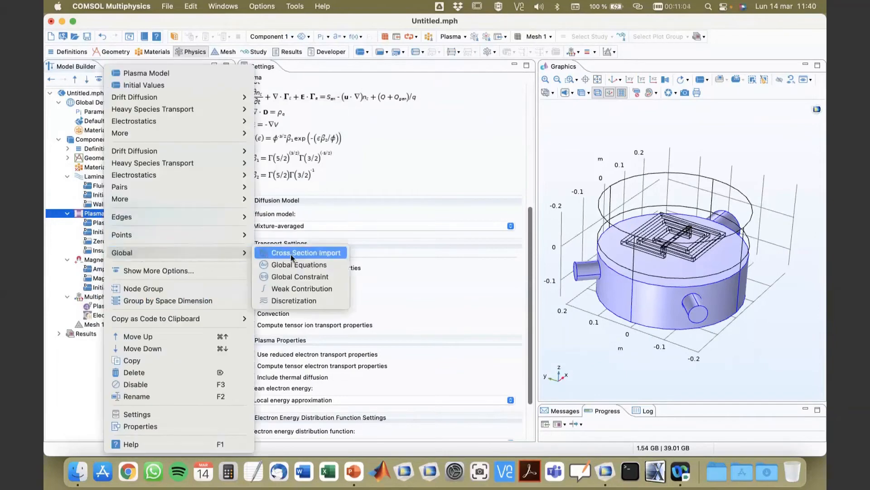
click(296, 252)
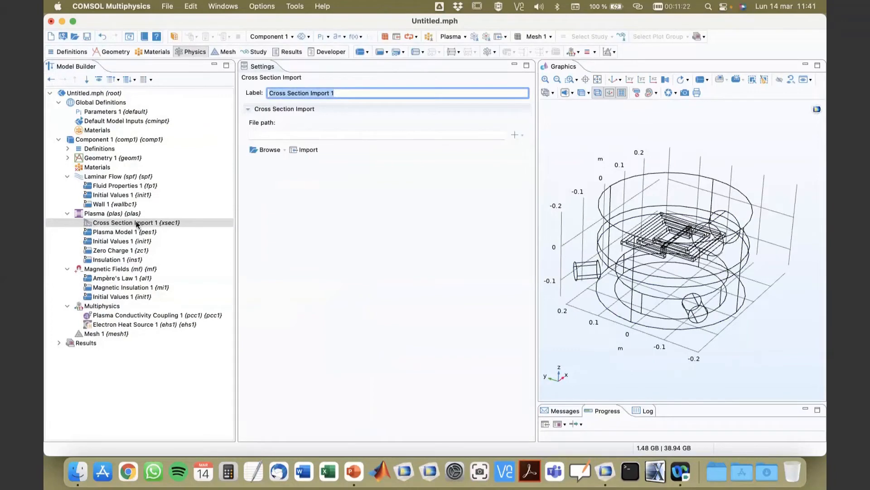
Load the Ar_xsecs.txt file into the cross-section import and import its argon reactions and species.
click(301, 149)
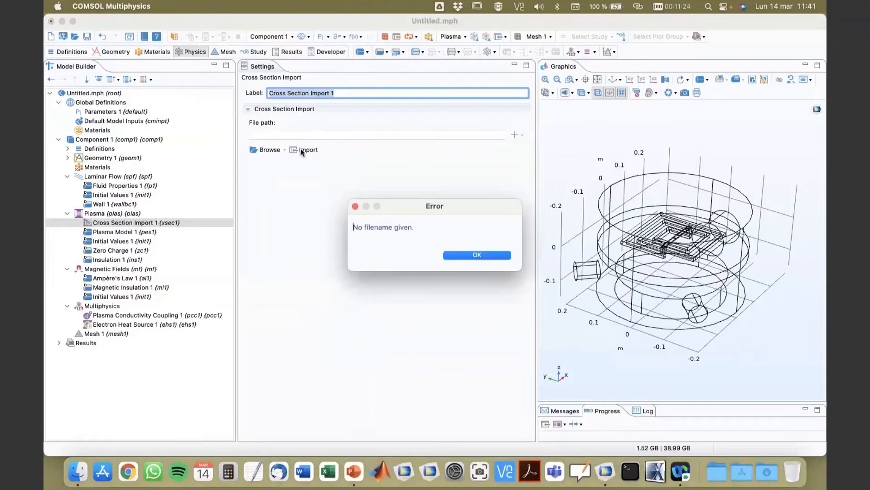
click(458, 257)
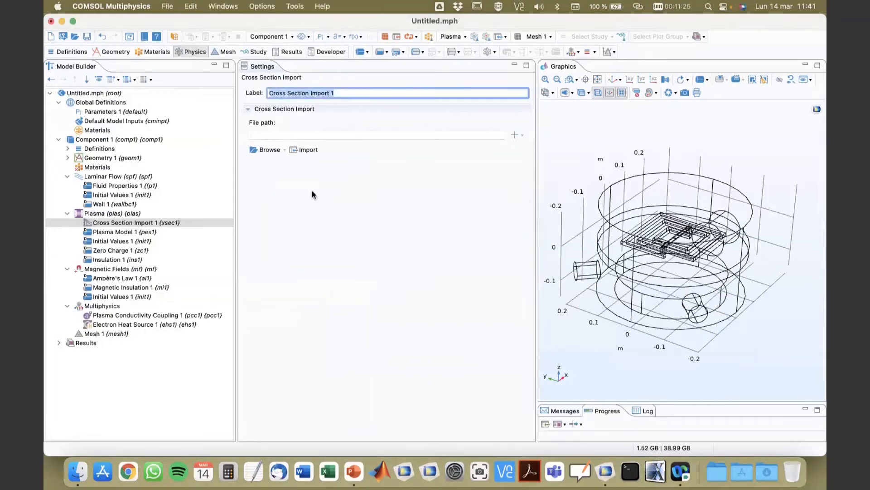
click(261, 149)
click(155, 59)
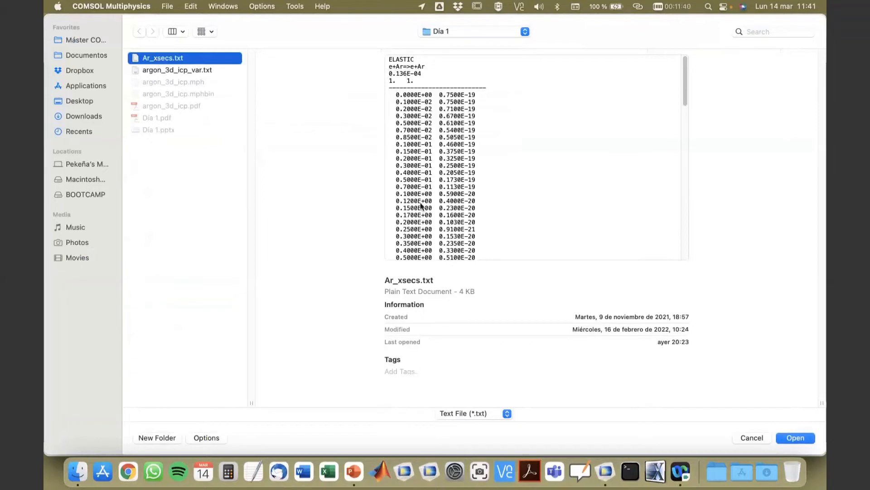
drag(685, 88, 691, 152)
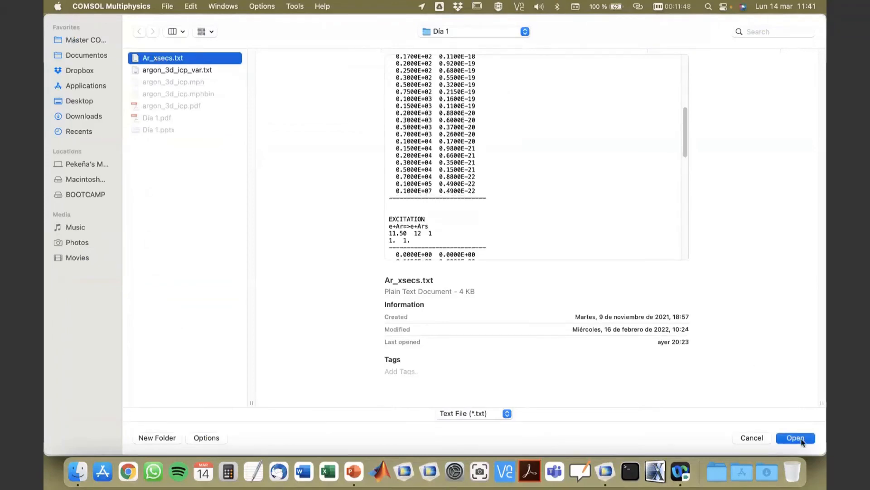
click(795, 438)
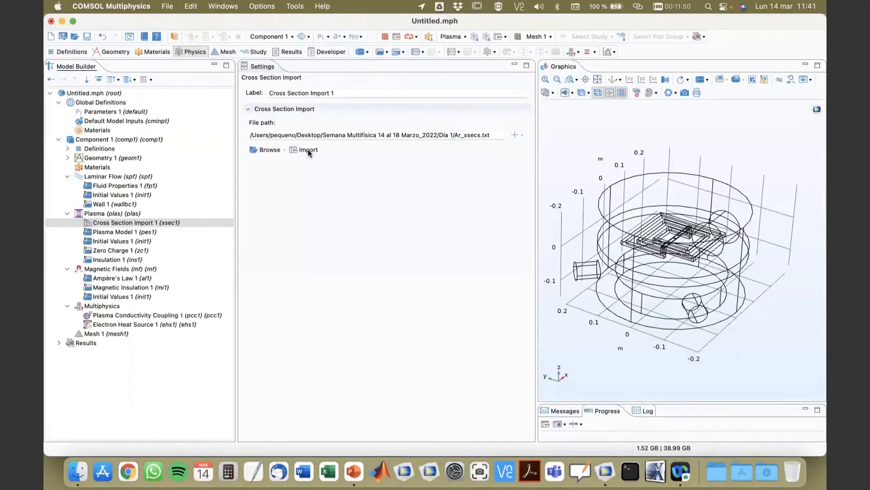
click(308, 150)
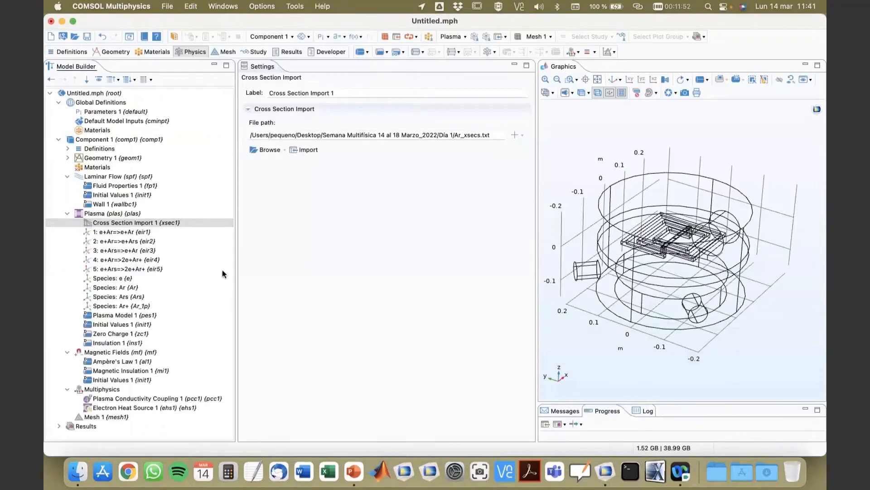
Inspect the settings and cross-section tables of the first two imported electron impact reactions.
click(113, 231)
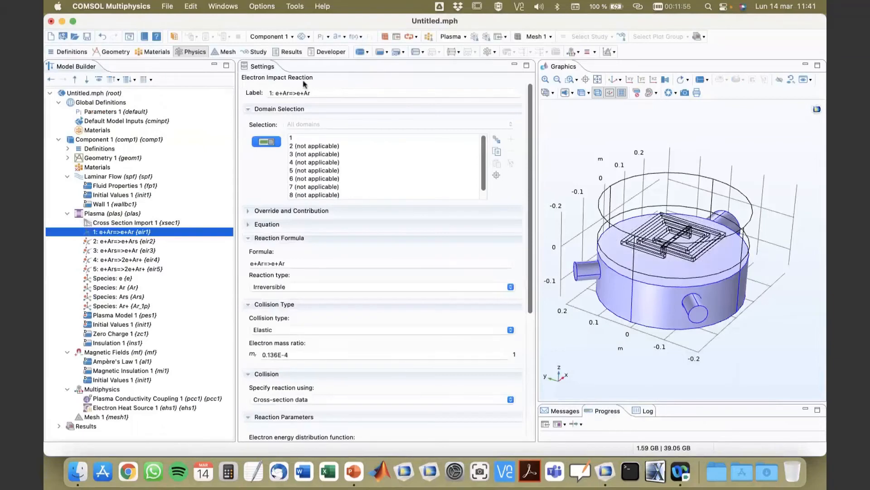
scroll(281, 258, down, 2)
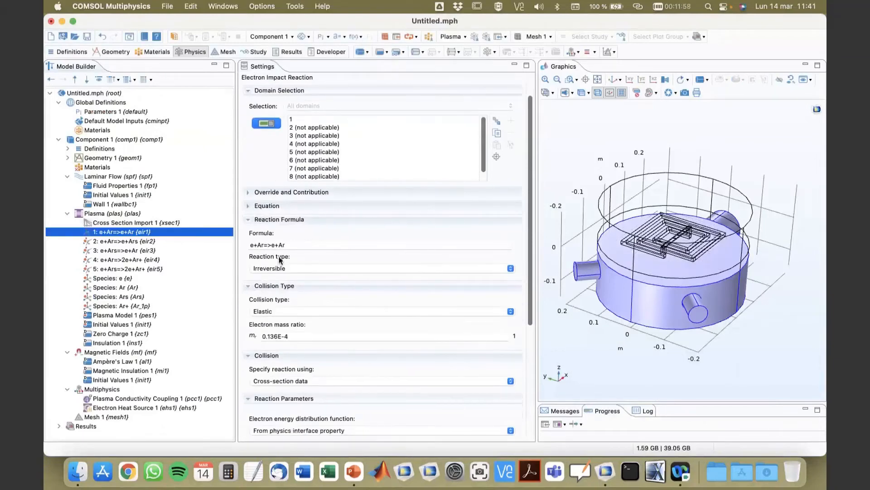
scroll(338, 263, down, 4)
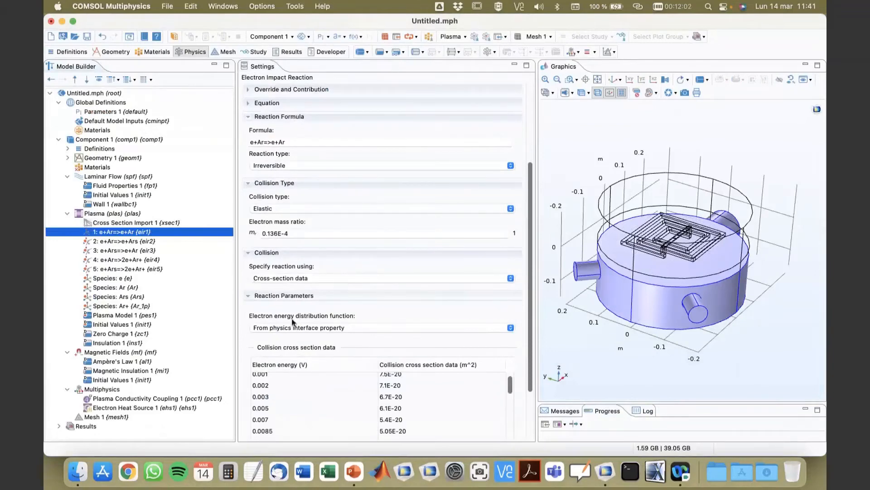
scroll(344, 322, down, 3)
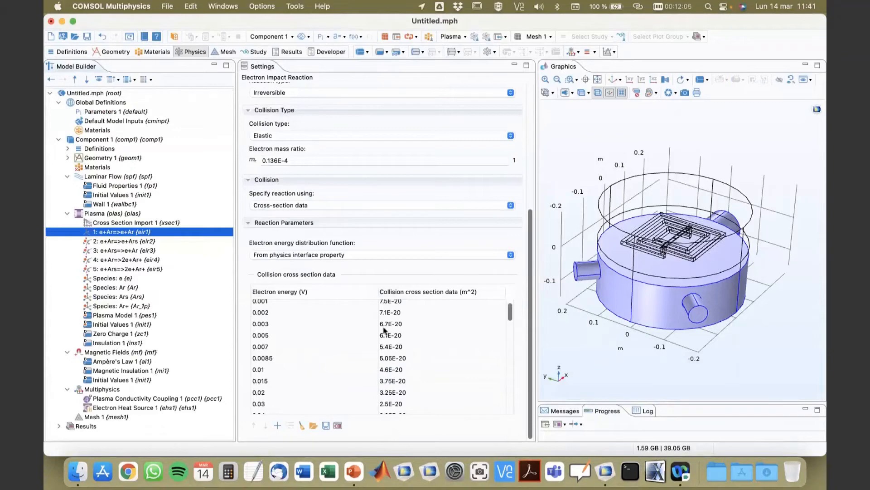
scroll(389, 338, down, 5)
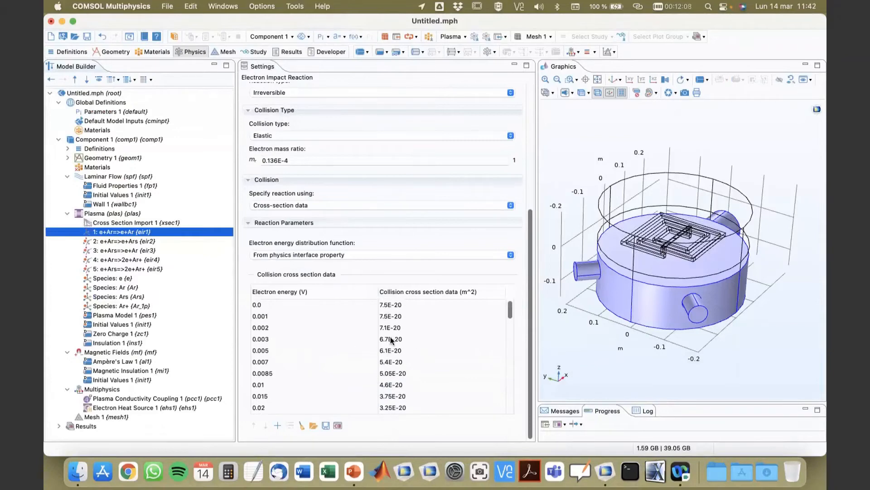
click(123, 242)
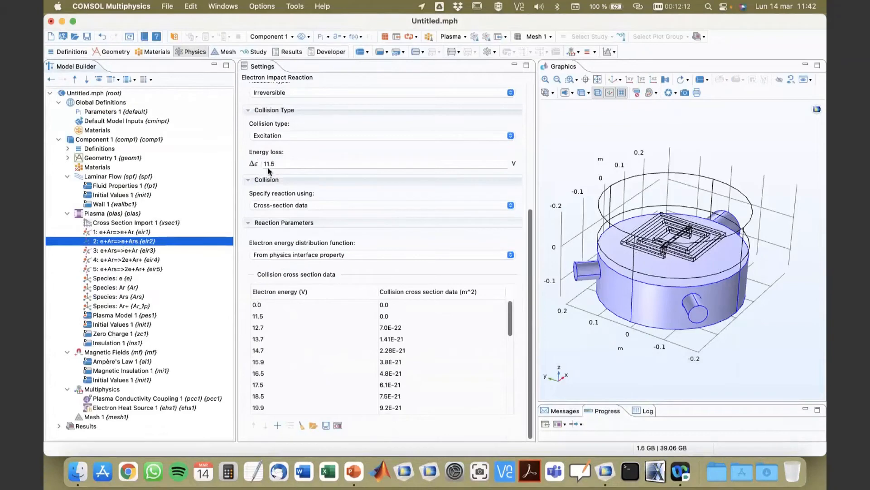
scroll(275, 157, up, 1)
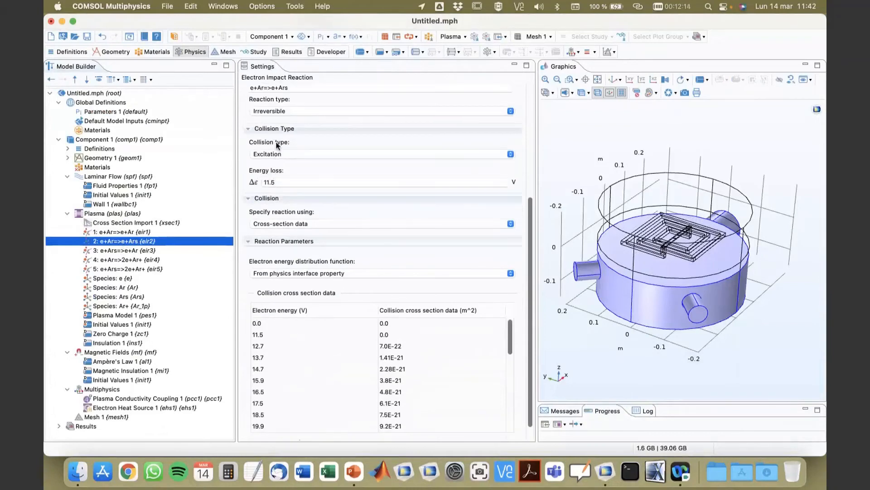
click(280, 155)
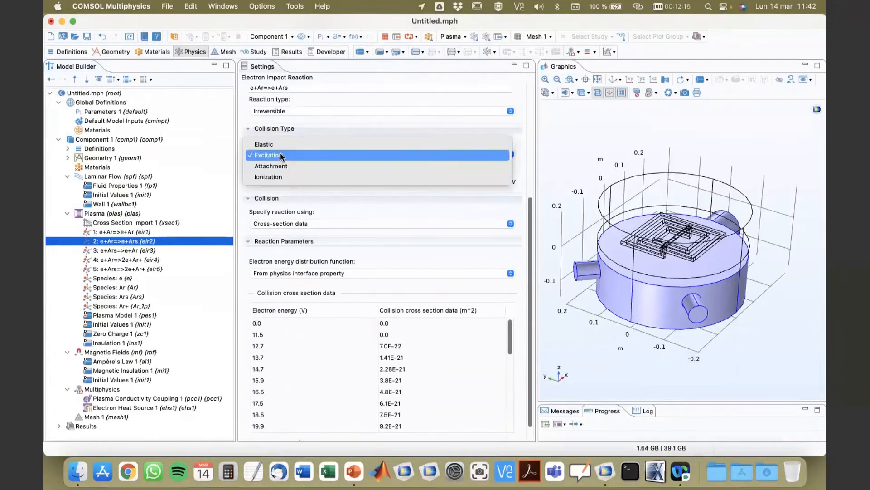
click(281, 155)
click(281, 155)
click(281, 155)
scroll(293, 172, up, 1)
scroll(295, 173, up, 1)
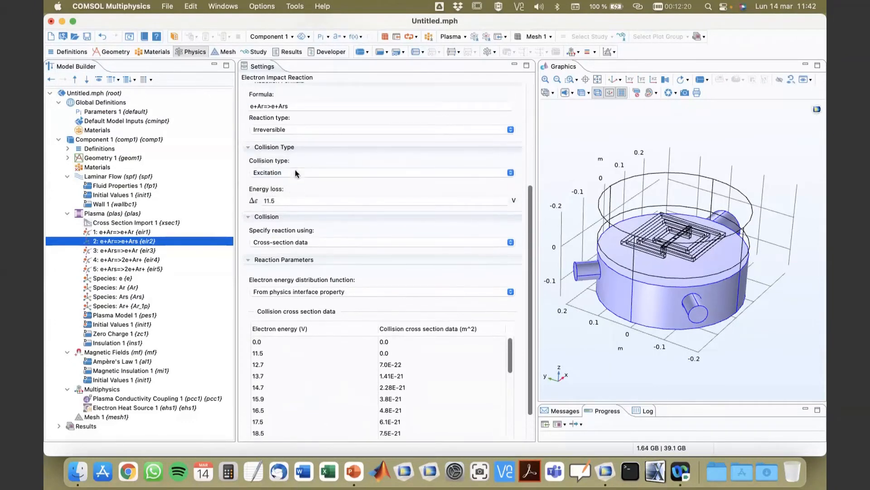
Review the remaining imported reactions and the e, Ar, Ars and Ar+ species settings.
click(120, 251)
click(119, 259)
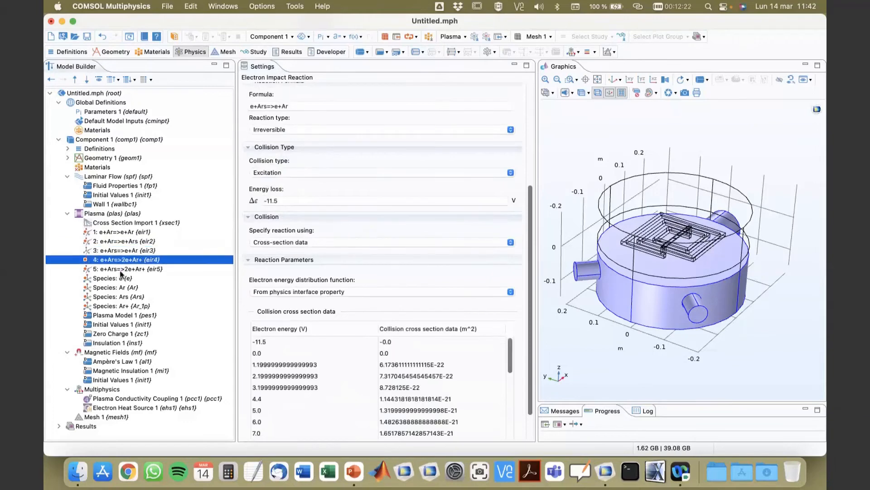
click(121, 271)
click(110, 280)
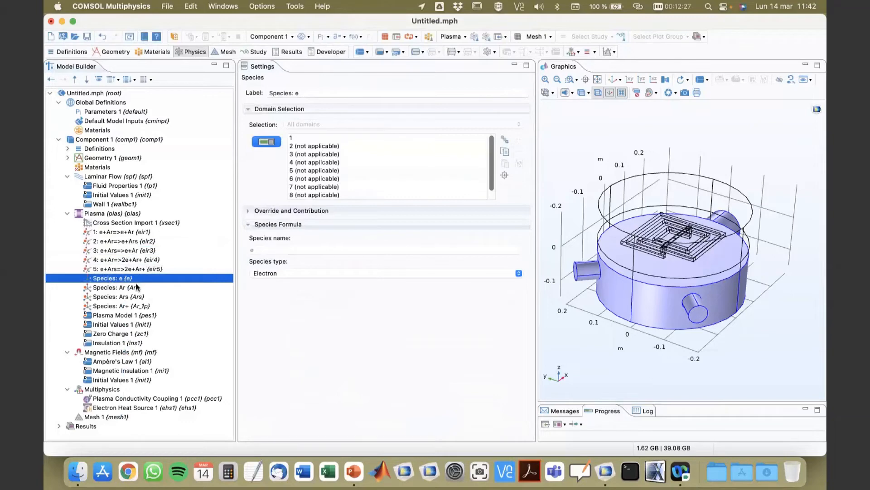
click(123, 290)
click(120, 279)
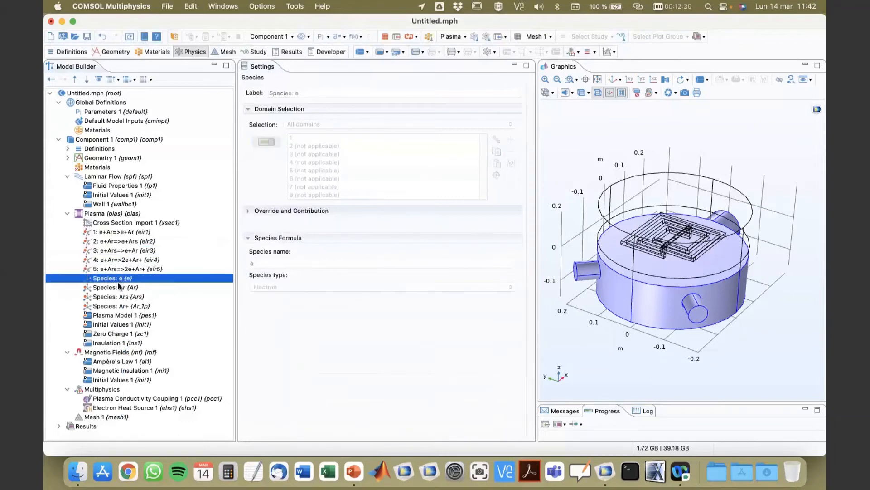
click(119, 297)
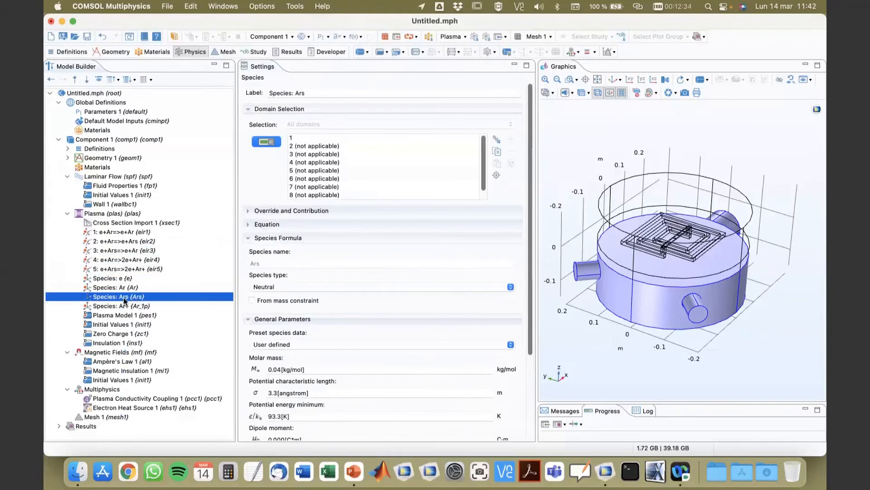
click(137, 307)
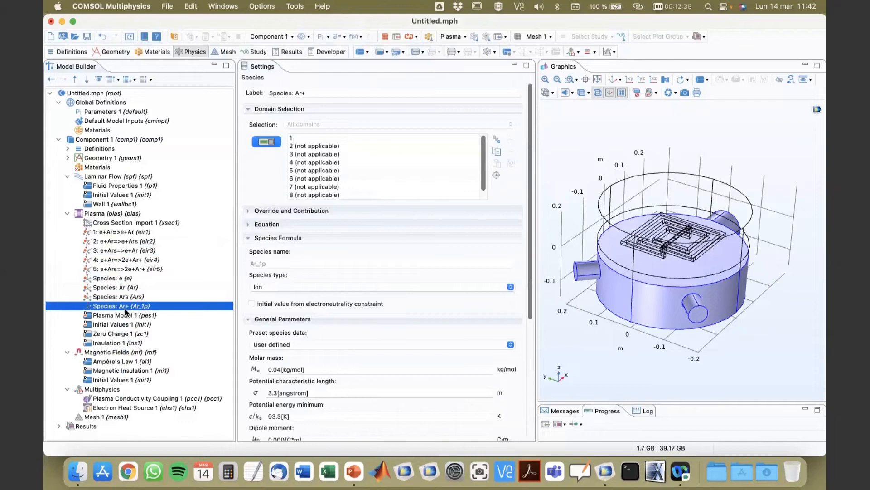
click(123, 272)
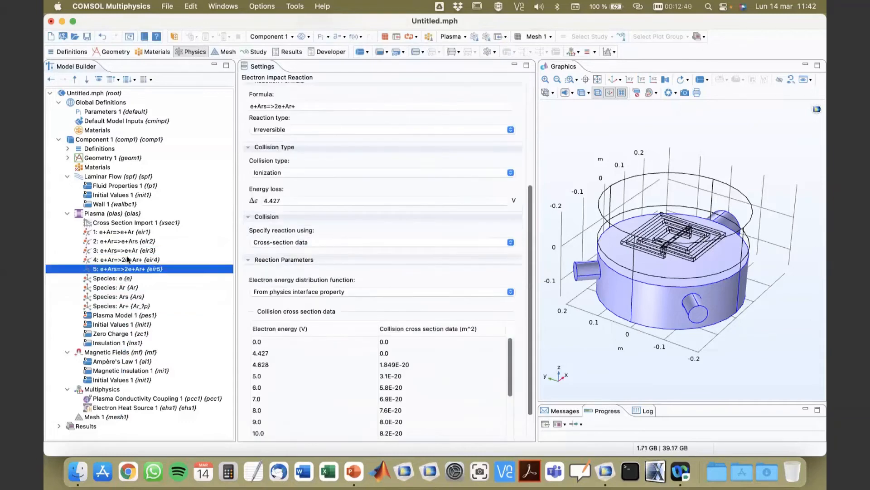
click(111, 215)
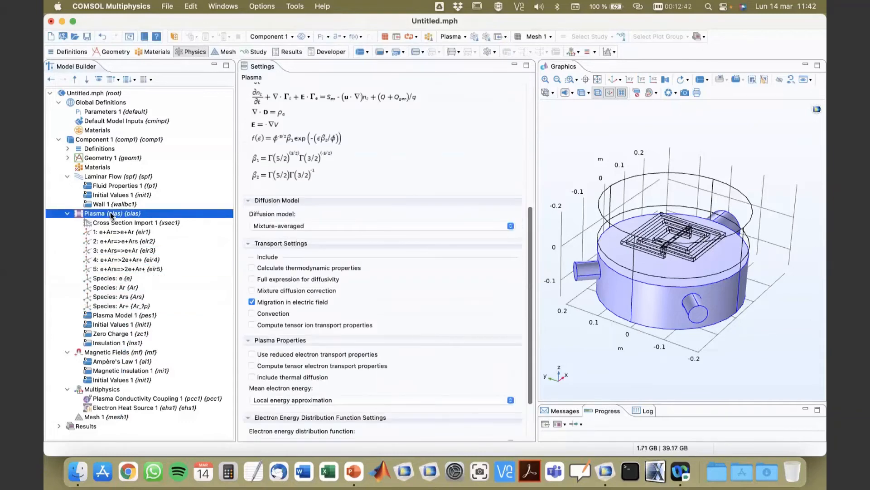
Add a node group under the Plasma interface labelled Plasma chemistry.
right_click(112, 215)
click(103, 213)
right_click(113, 216)
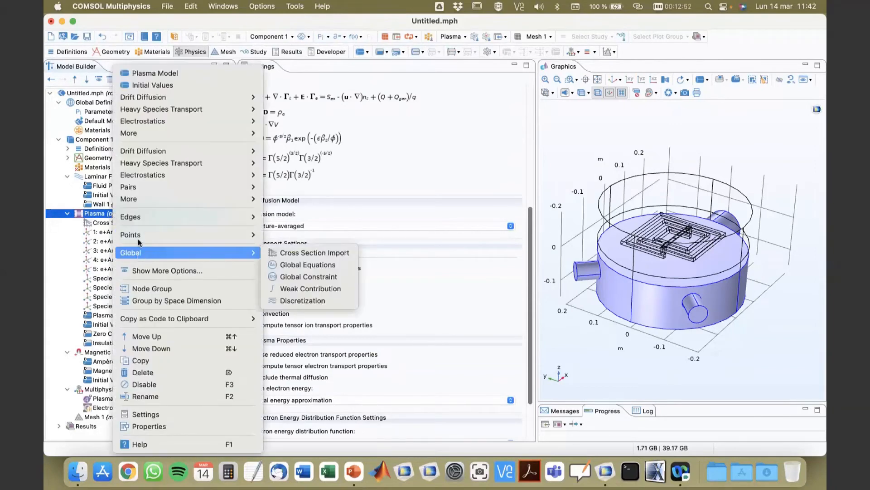
click(143, 289)
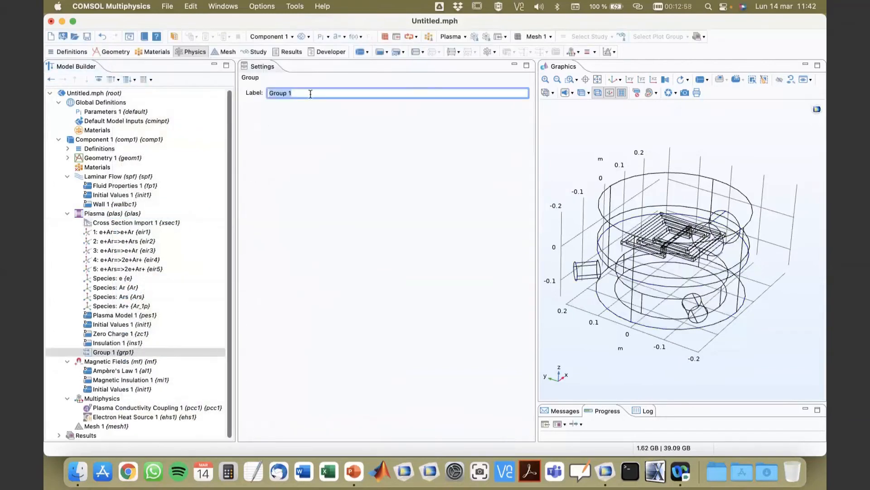
text(Plasma chemistry)
Move the cross-section import, the five reactions and the four species into the Plasma chemistry group.
click(117, 334)
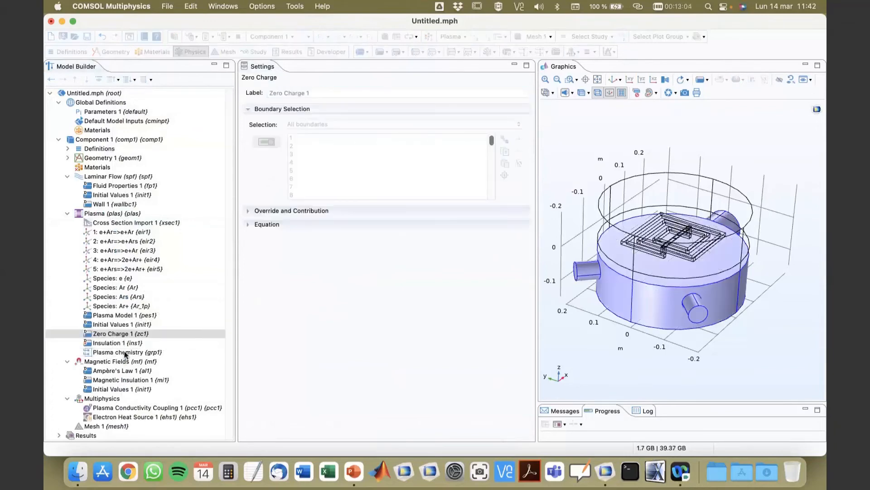
click(123, 352)
click(109, 224)
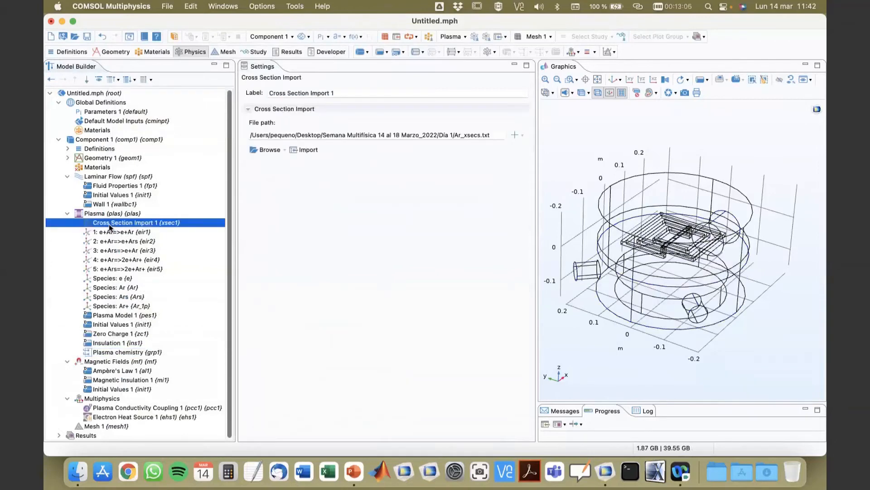
key(shift+Down)
key(shift+Down)
key(shift+Down)
key(shift+Down)
key(shift+Down)
key(shift+Down)
key(shift+Down)
key(shift+Down)
key(shift+Down)
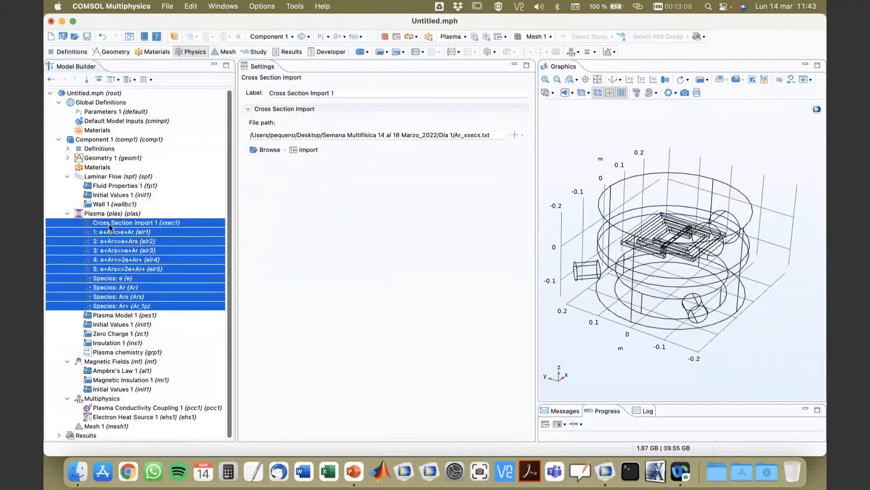
drag(103, 308, 105, 354)
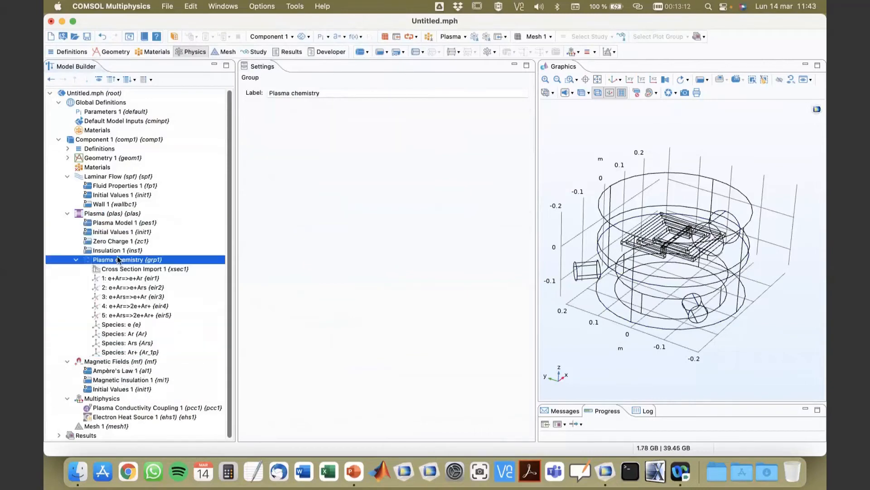
Enable From mass constraint for the Ar species and Initial value from electroneutrality constraint for the Ar+ species.
click(122, 241)
click(122, 214)
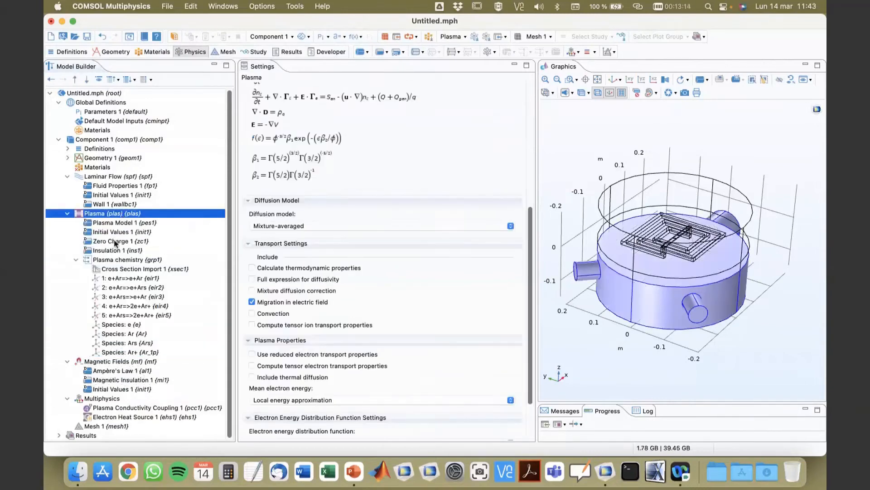
click(76, 260)
click(76, 261)
click(134, 335)
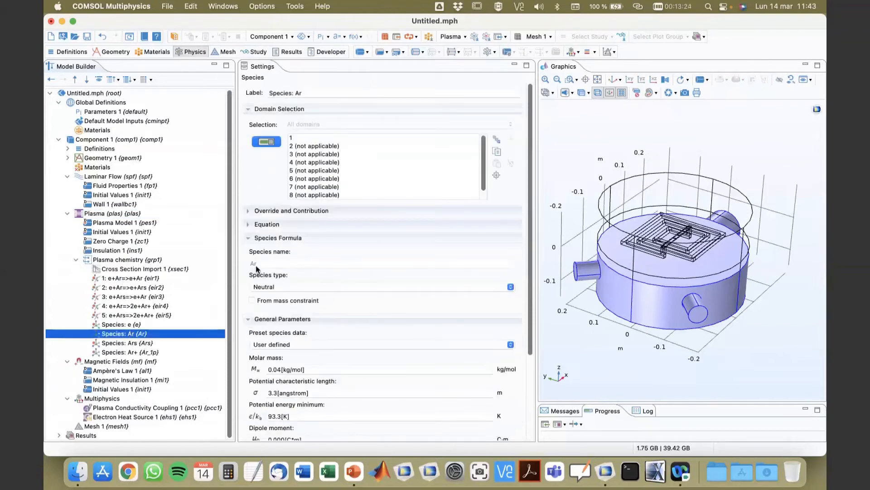
click(252, 301)
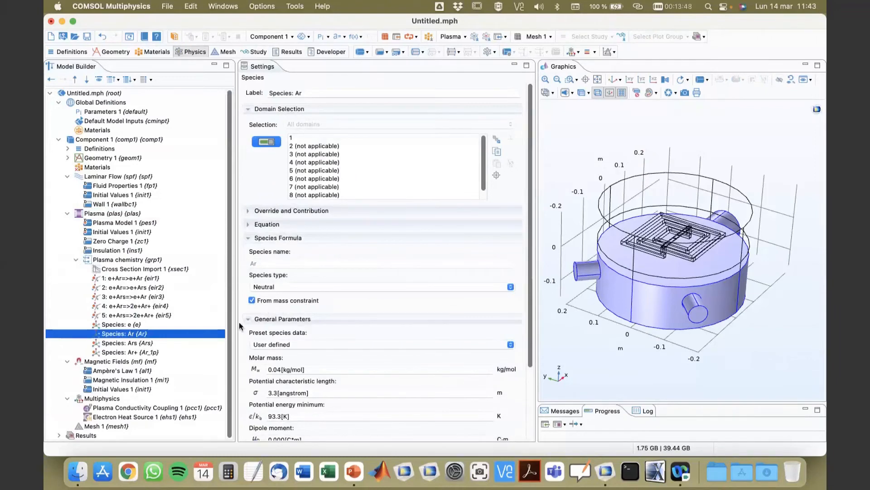
click(133, 352)
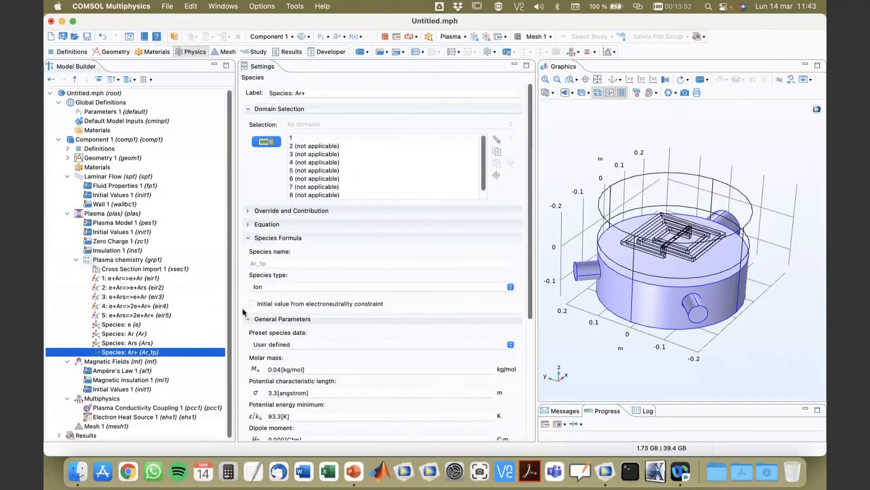
click(252, 304)
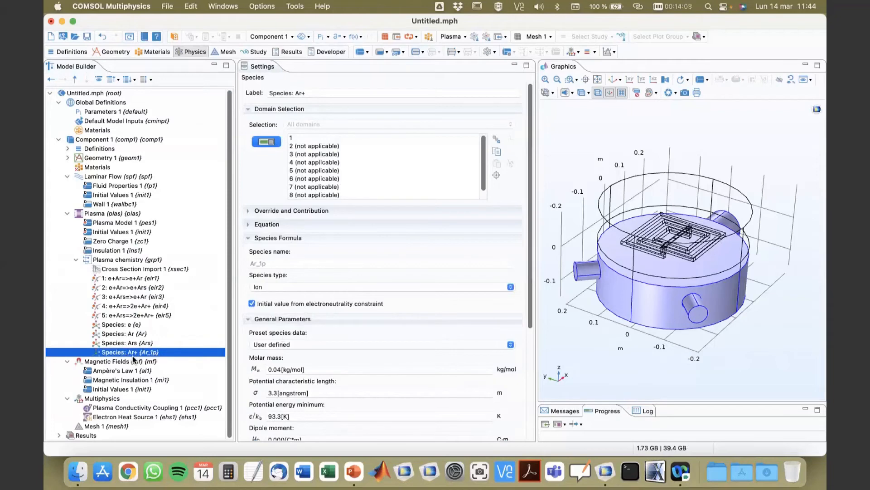
Set the Plasma Model temperature to T and its absolute pressure to Absolute pressure (spf).
click(112, 214)
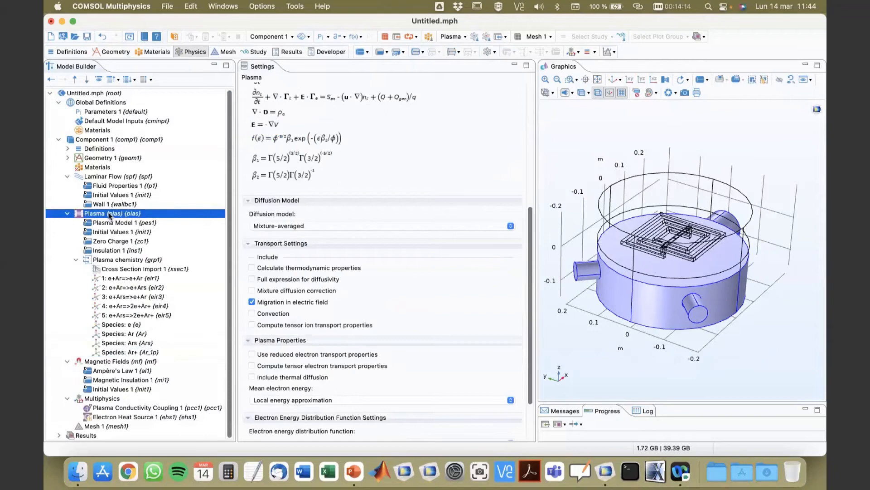
scroll(318, 271, down, 3)
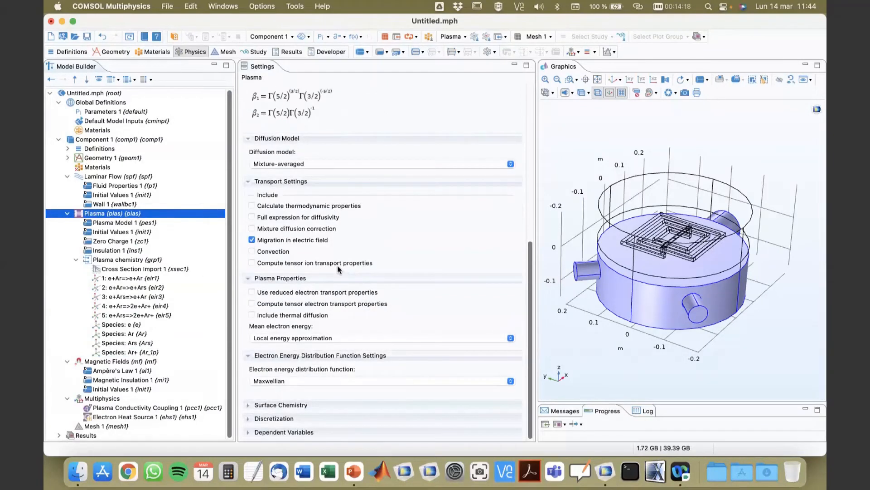
scroll(337, 265, up, 2)
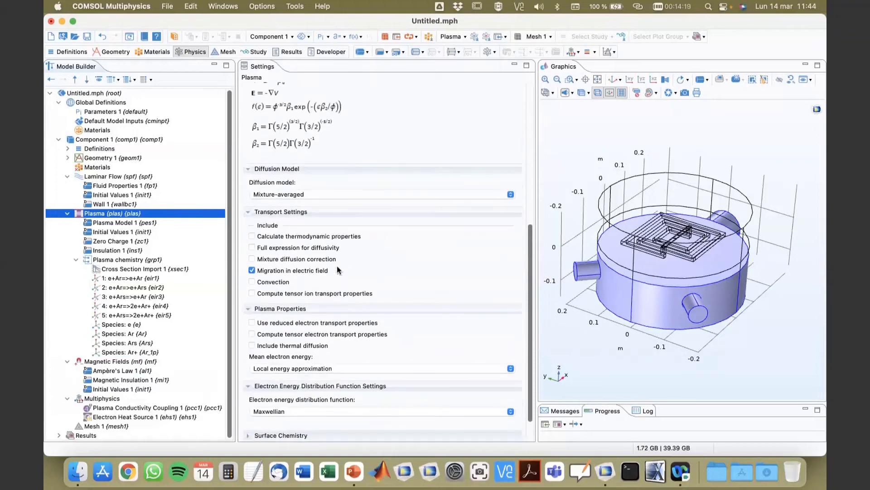
click(117, 222)
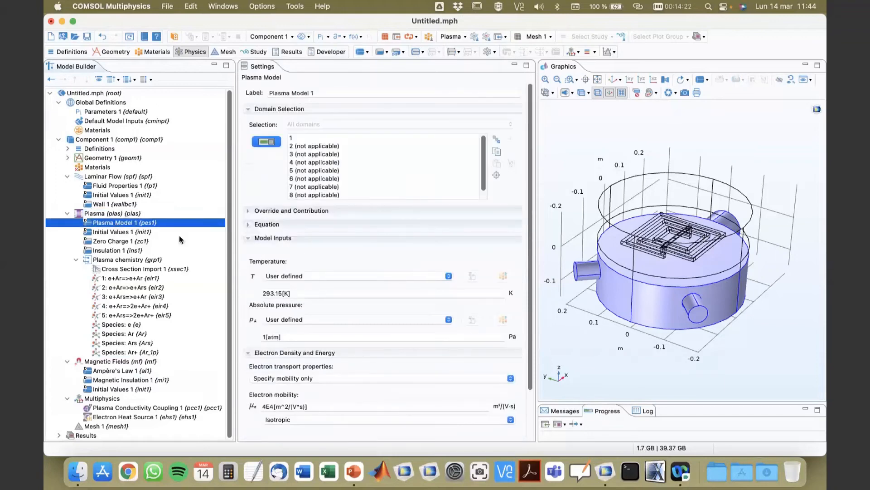
scroll(302, 254, down, 5)
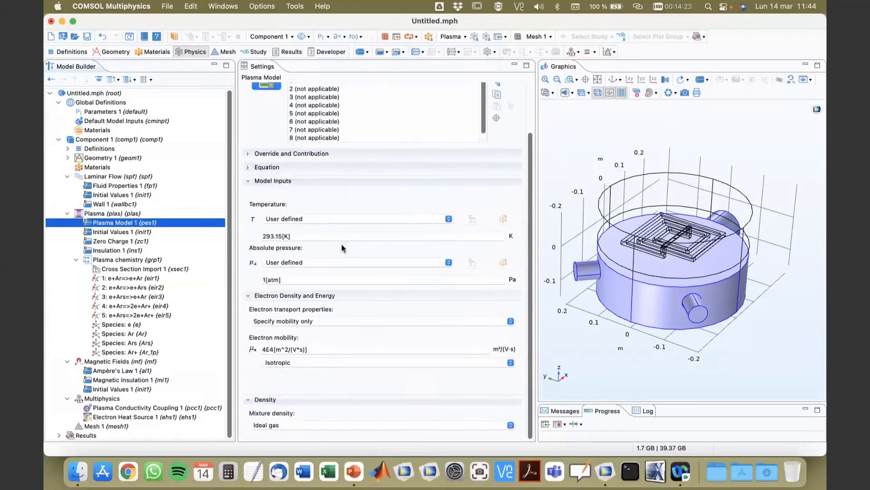
click(309, 236)
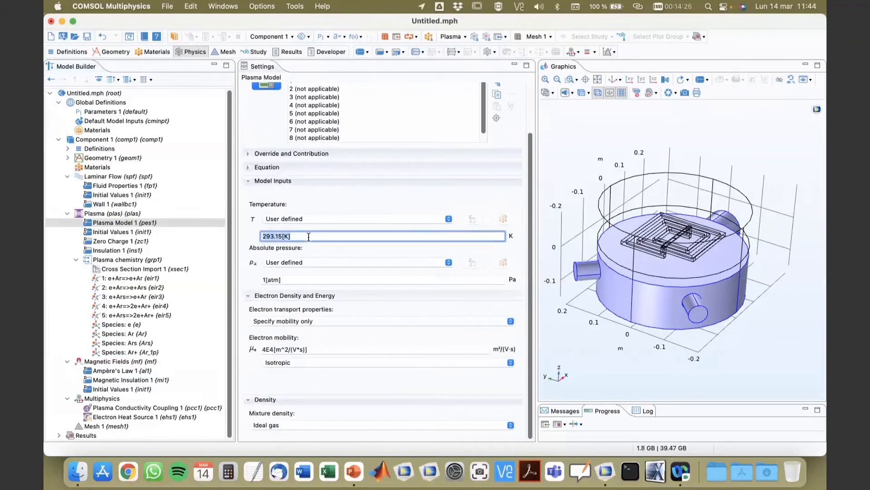
text(T)
click(302, 262)
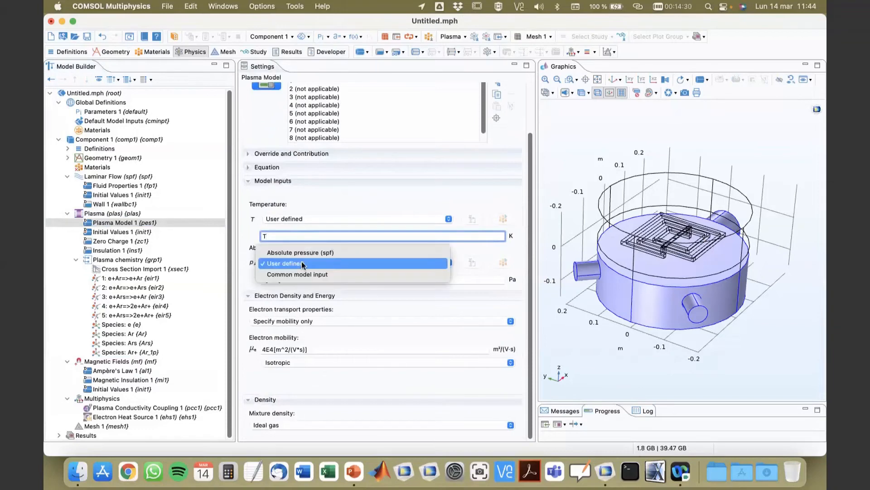
click(301, 256)
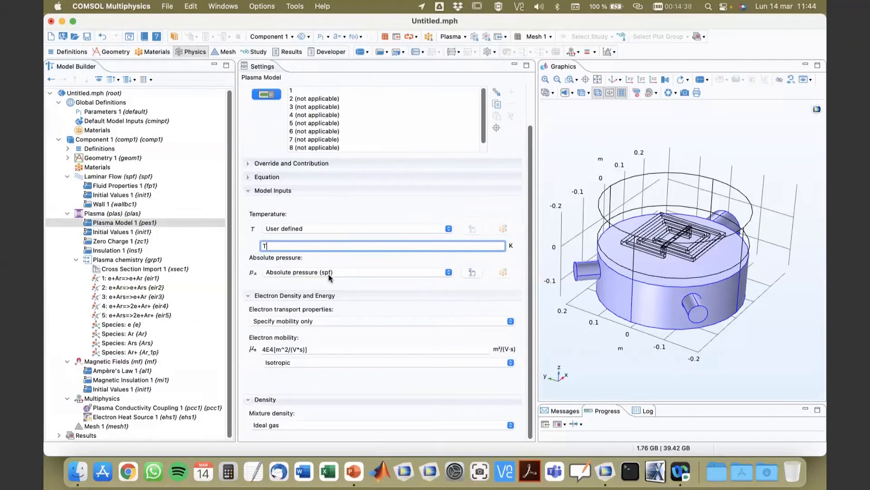
Add an Impedance Boundary Condition to Magnetic Fields applied to the Coil boundaries (sel1) selection.
click(102, 178)
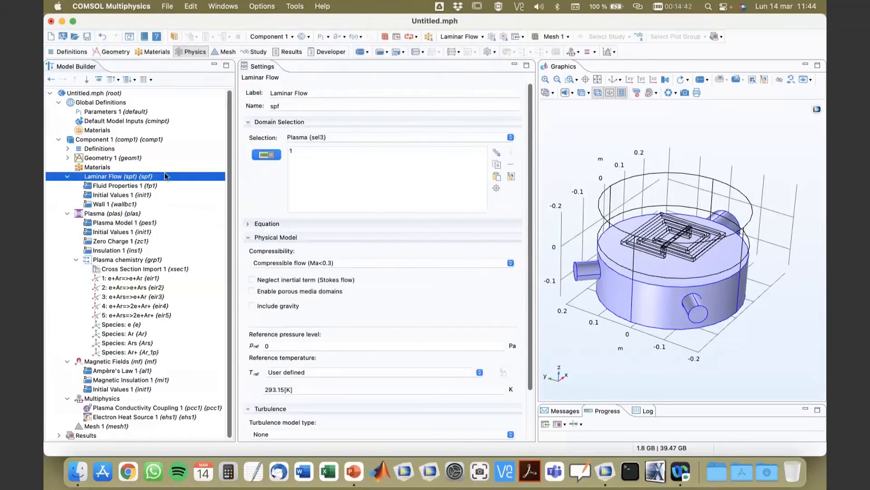
click(77, 260)
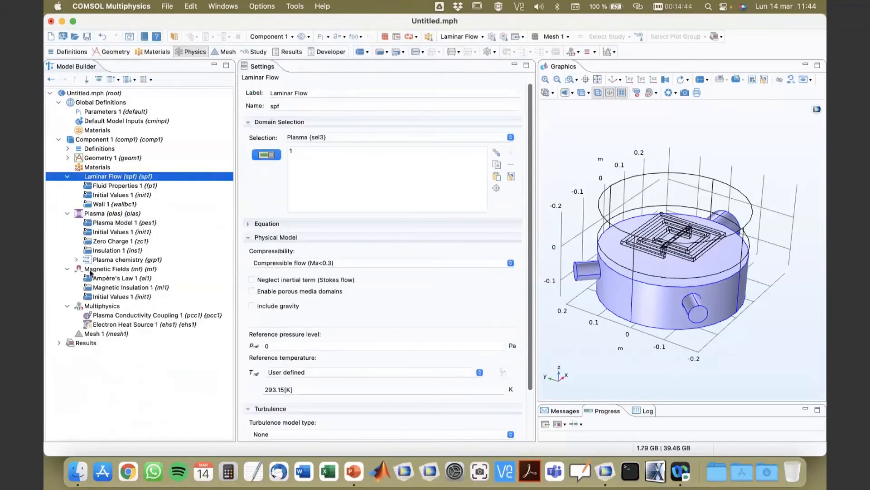
click(103, 270)
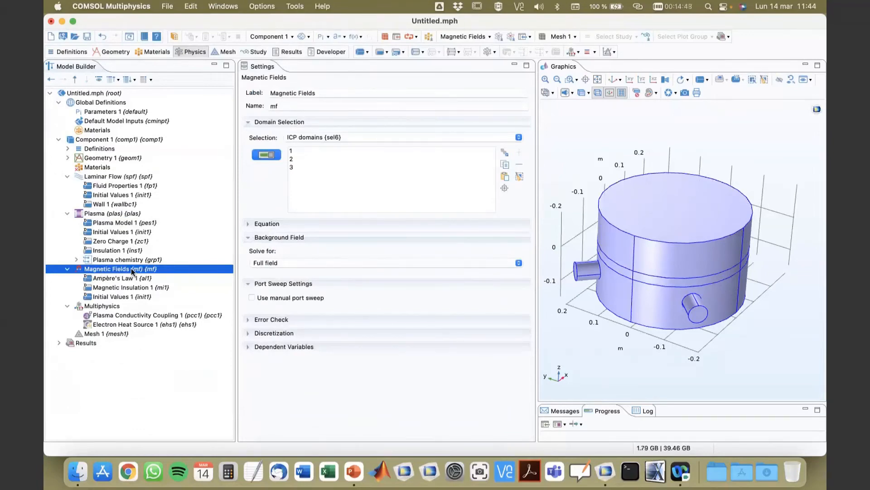
right_click(132, 270)
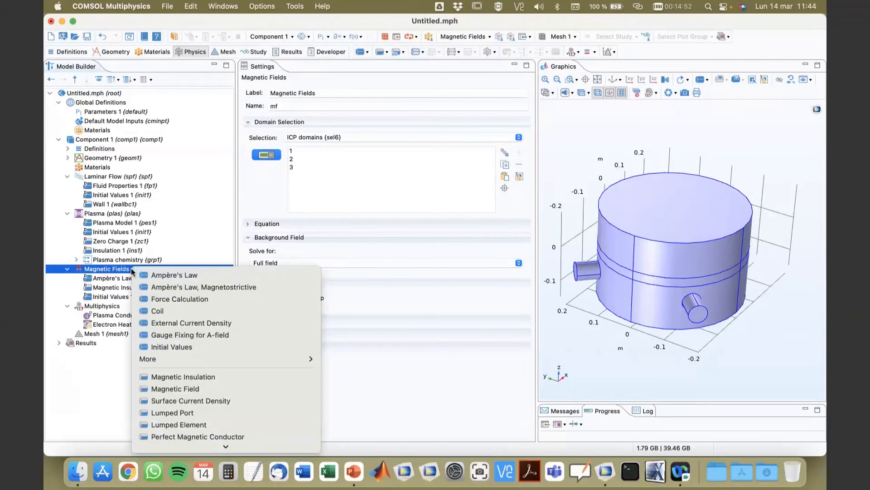
scroll(150, 299, down, 5)
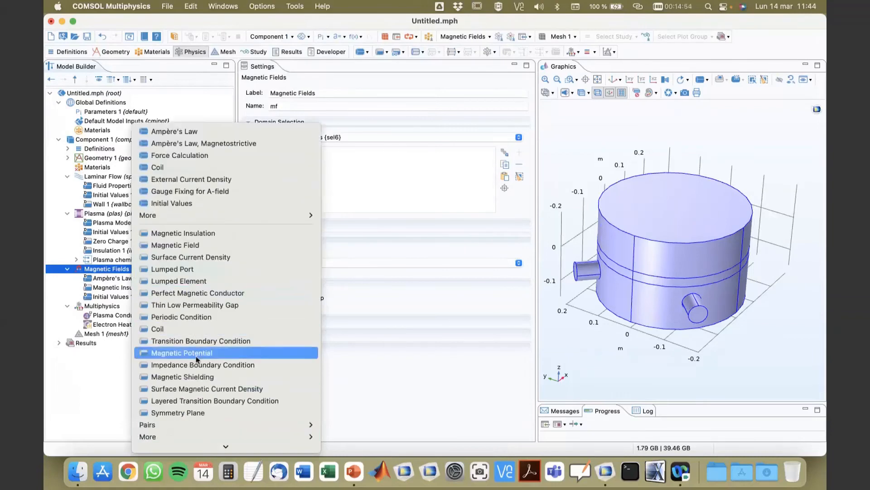
key(Escape)
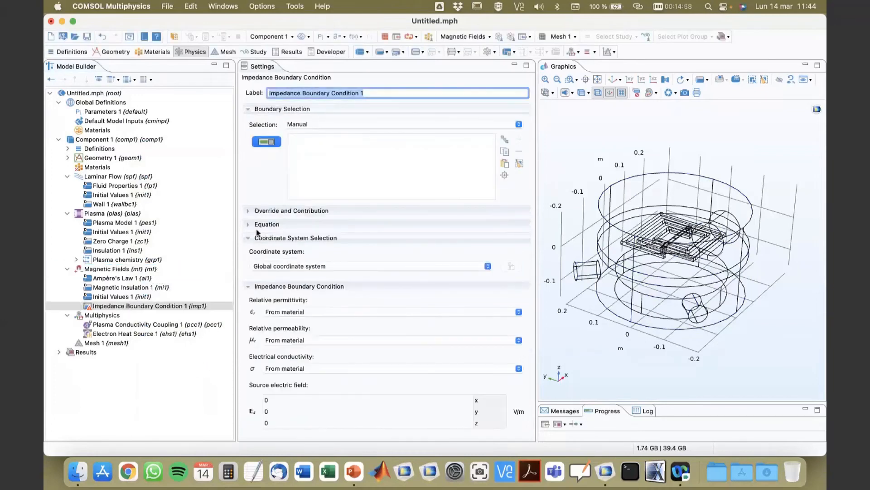
click(319, 124)
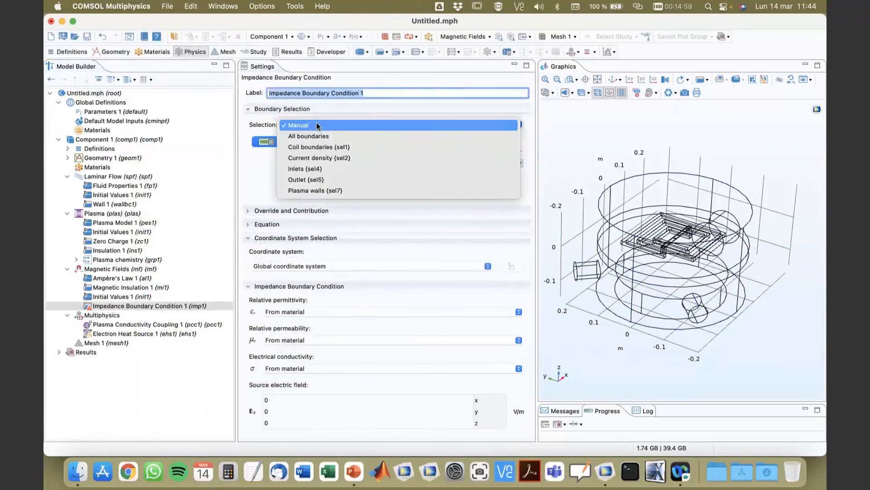
click(322, 150)
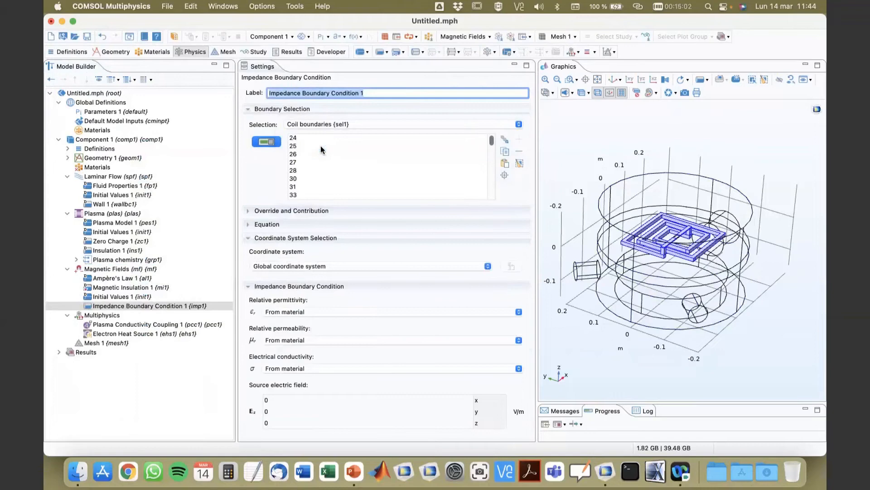
click(598, 80)
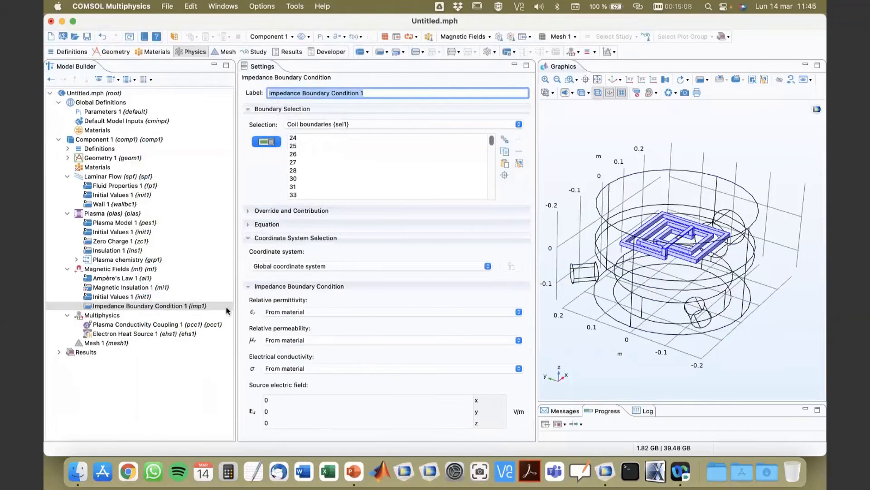
Add a Surface Current Density on the Current density (sel2) boundaries with x component Js0.
click(102, 272)
right_click(102, 273)
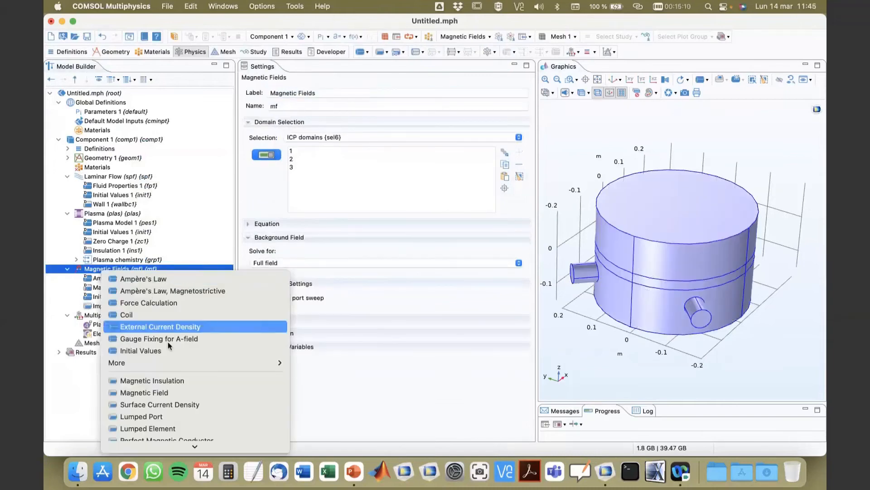
scroll(183, 399, down, 3)
key(Escape)
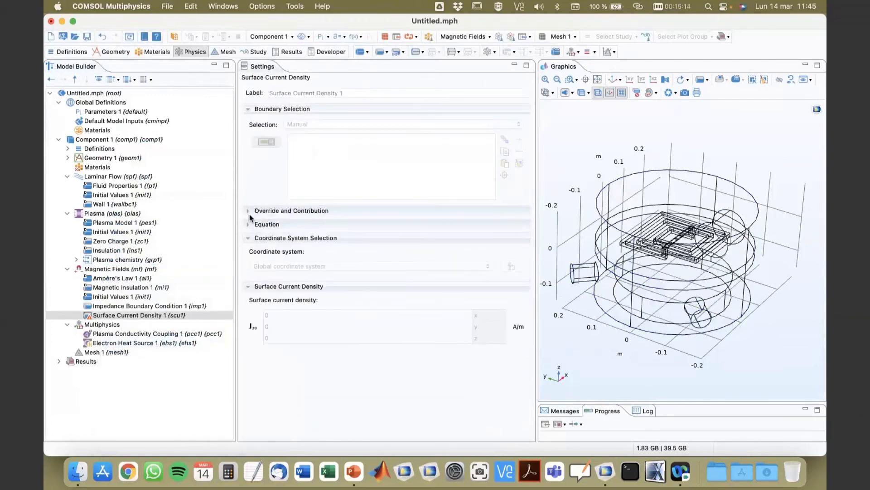
click(313, 125)
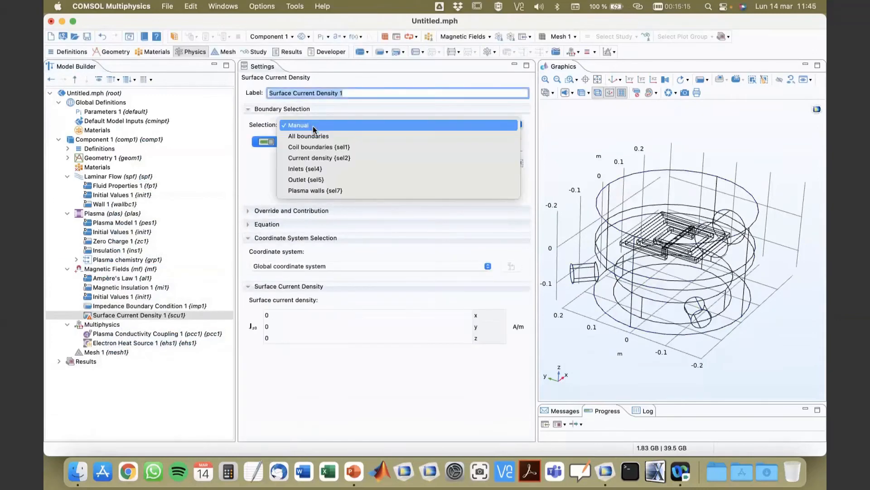
click(317, 158)
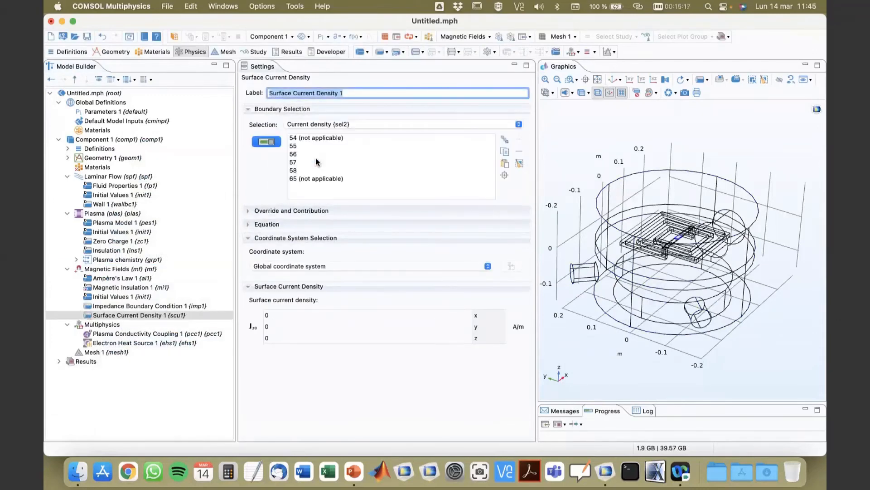
click(504, 175)
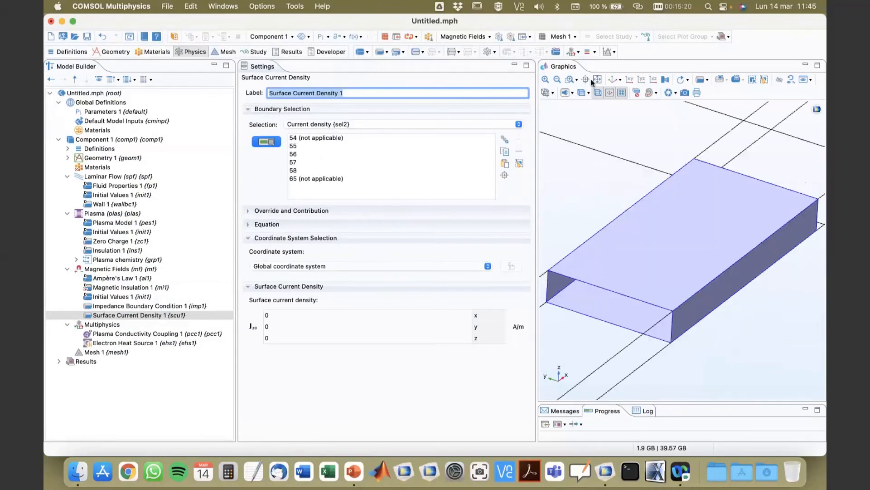
click(557, 80)
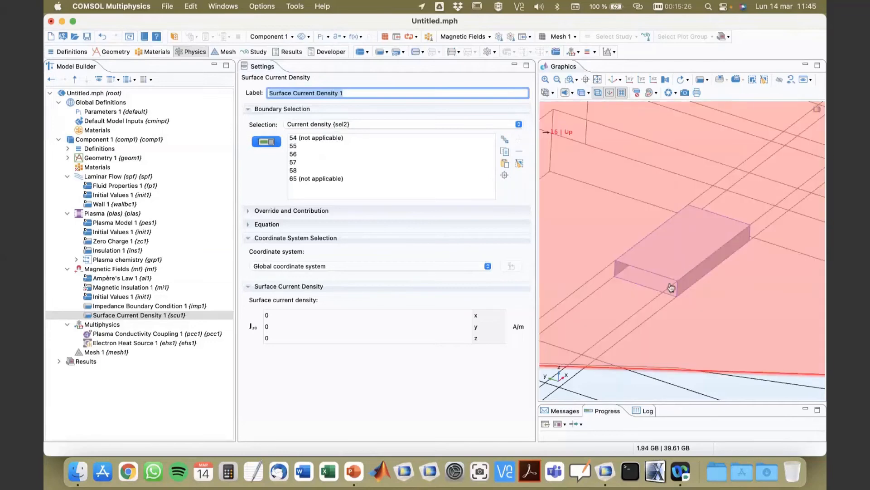
click(338, 314)
click(338, 315)
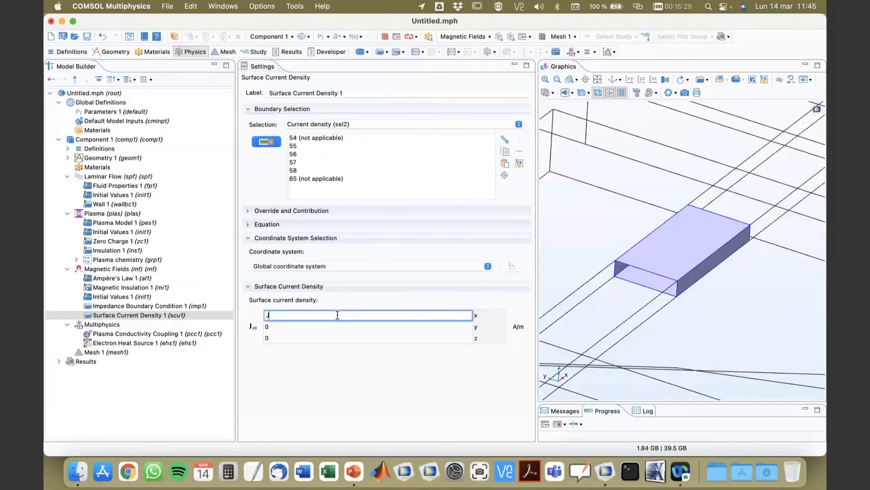
text(Js0)
Open the component Variables 1 to check the Js0 definition.
click(68, 148)
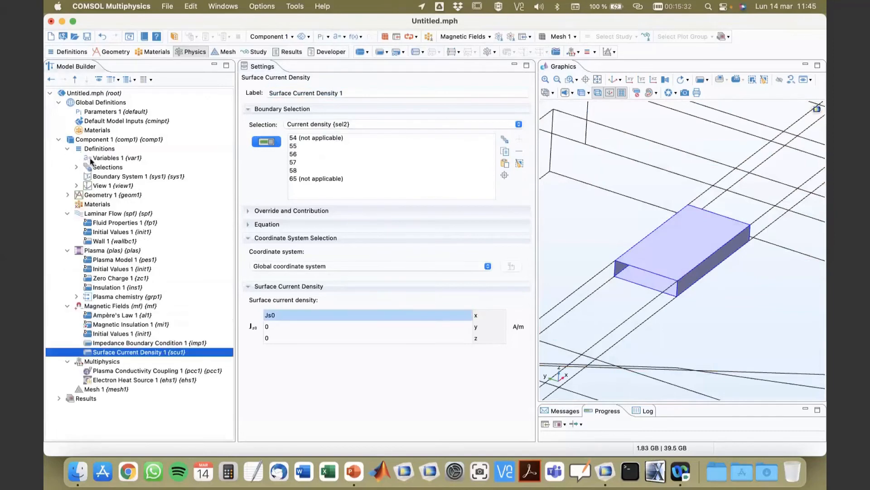
click(94, 158)
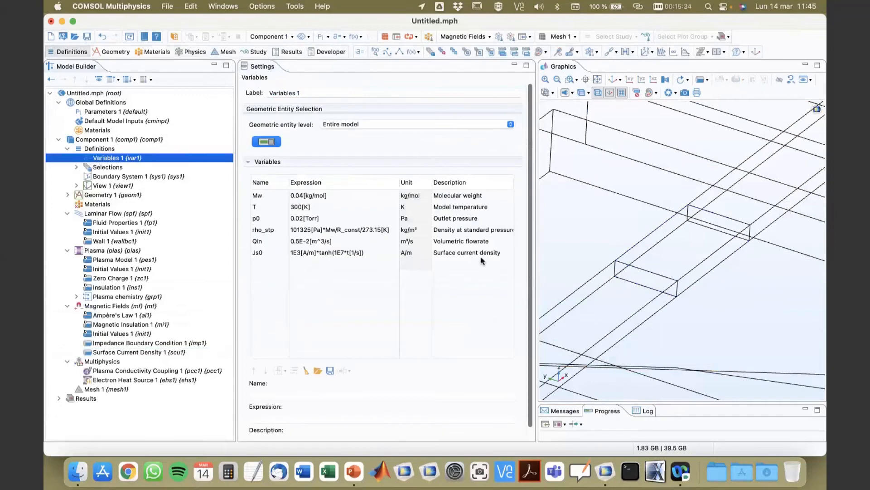
Inspect the Js0 expression and the Surface Current Density settings.
click(304, 255)
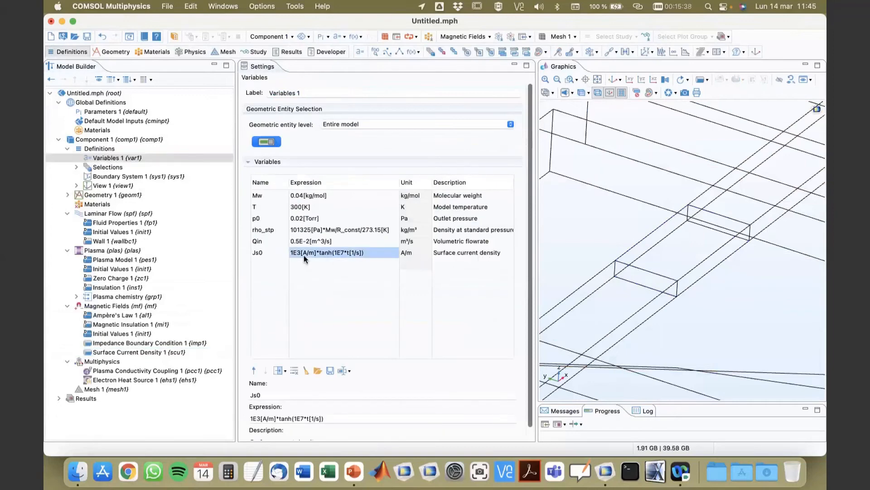
click(126, 356)
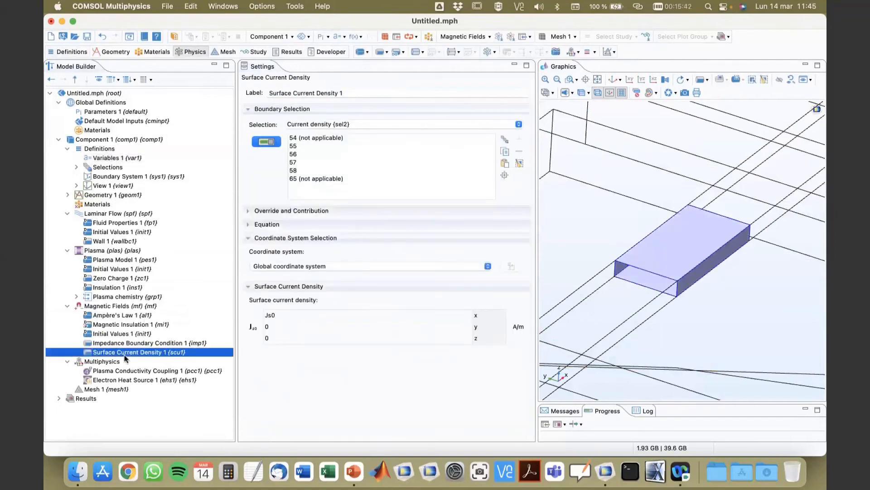
Add a Ground condition to Plasma on the Plasma walls (sel7) boundaries, removing the inlet and outlet boundaries from it.
click(97, 252)
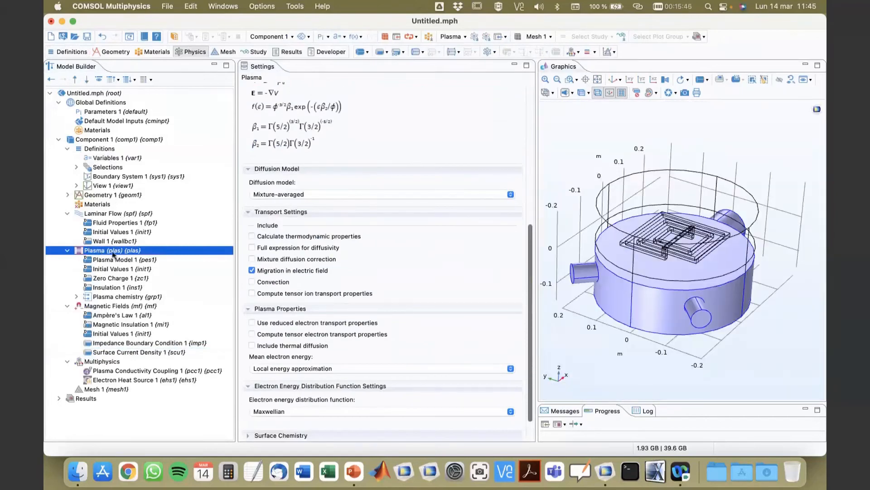
right_click(112, 252)
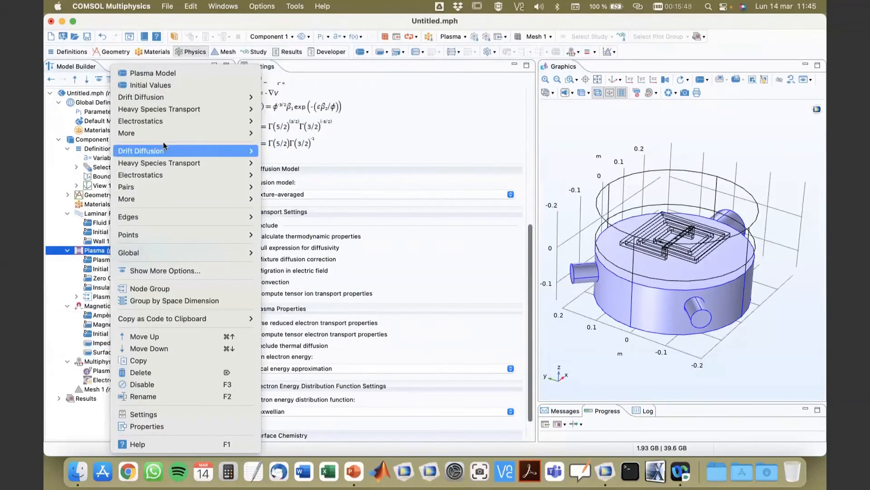
mouse_move(151, 175)
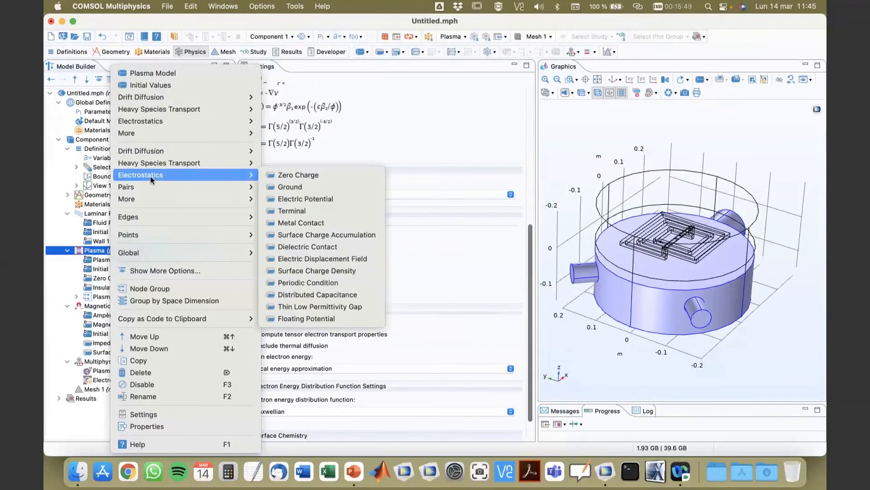
click(301, 187)
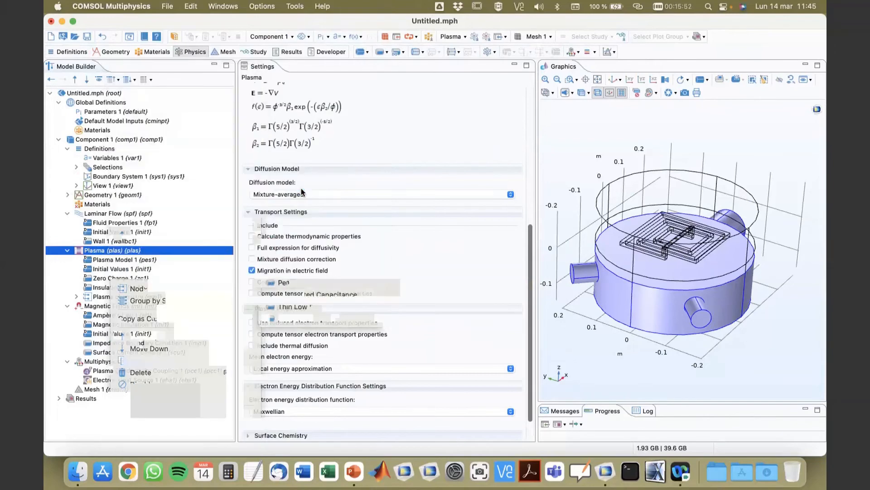
click(306, 125)
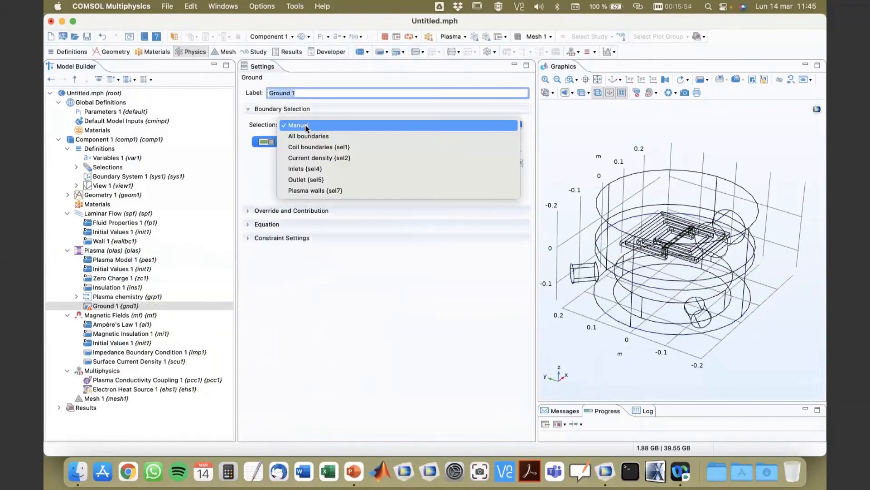
click(311, 191)
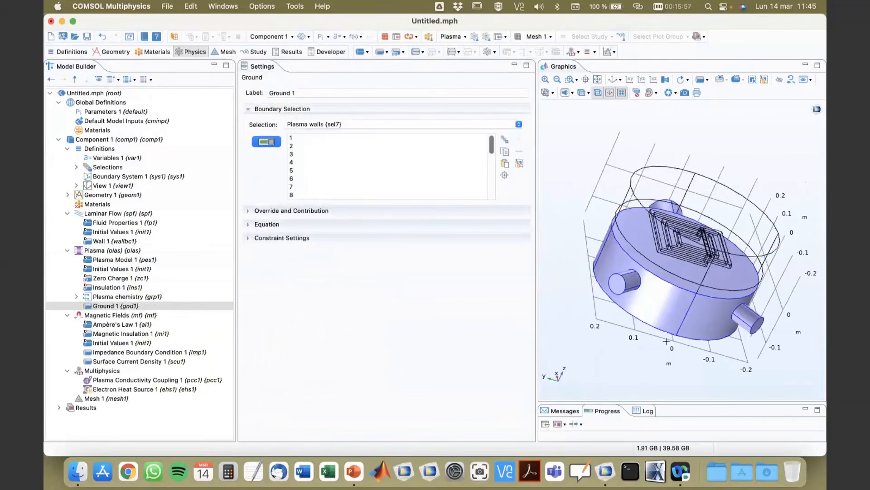
click(618, 285)
drag(619, 285, 558, 336)
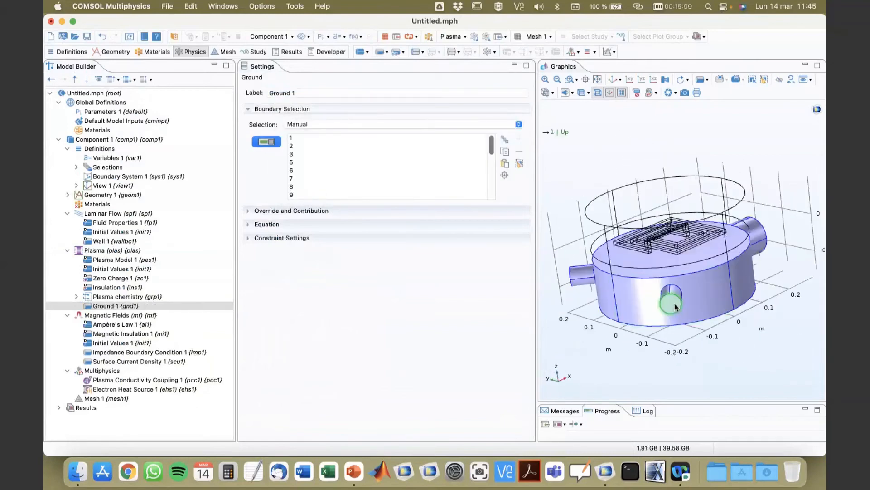
click(671, 300)
drag(671, 300, 726, 250)
click(726, 250)
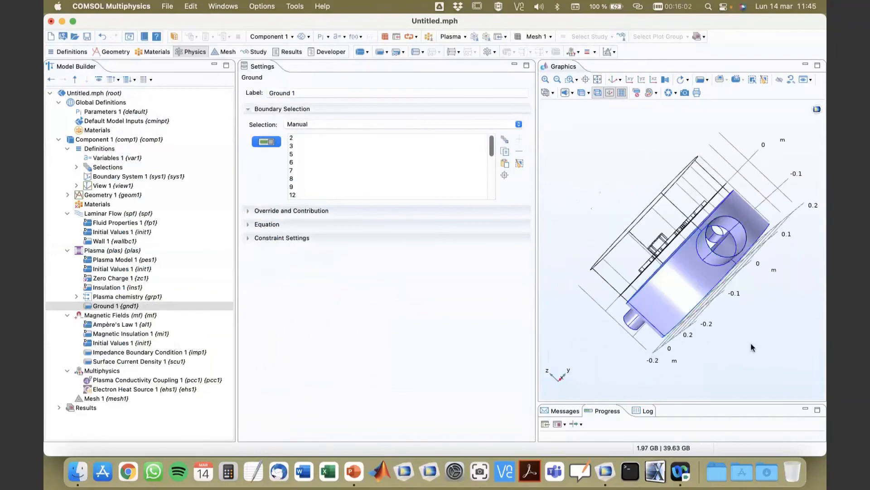
mouse_move(753, 348)
mouse_down()
mouse_move(734, 355)
mouse_move(754, 338)
mouse_move(760, 348)
mouse_up()
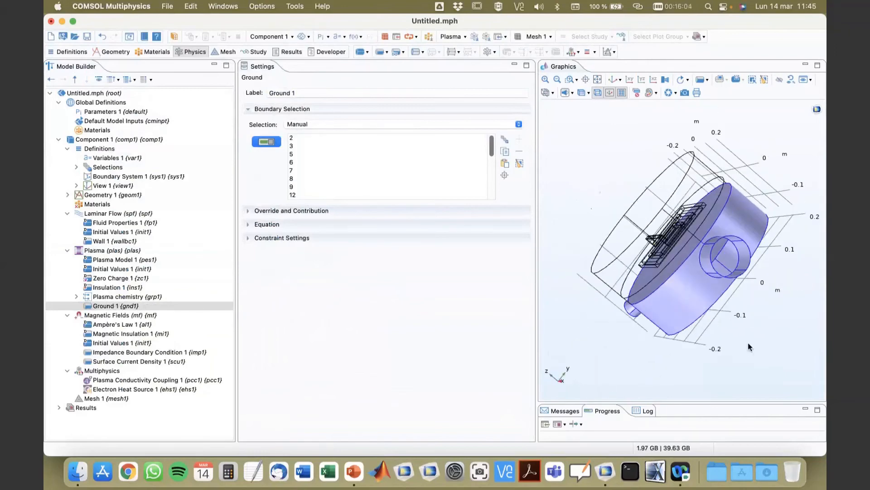
drag(536, 199, 433, 198)
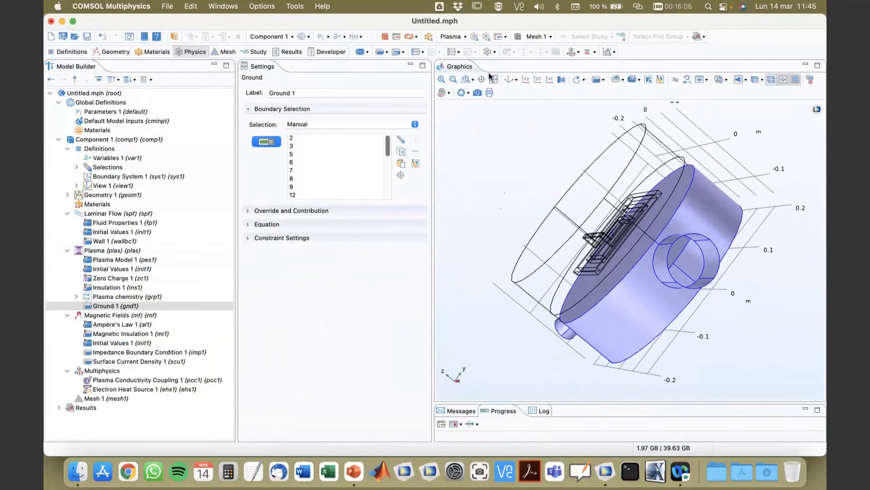
click(491, 77)
drag(491, 212, 577, 169)
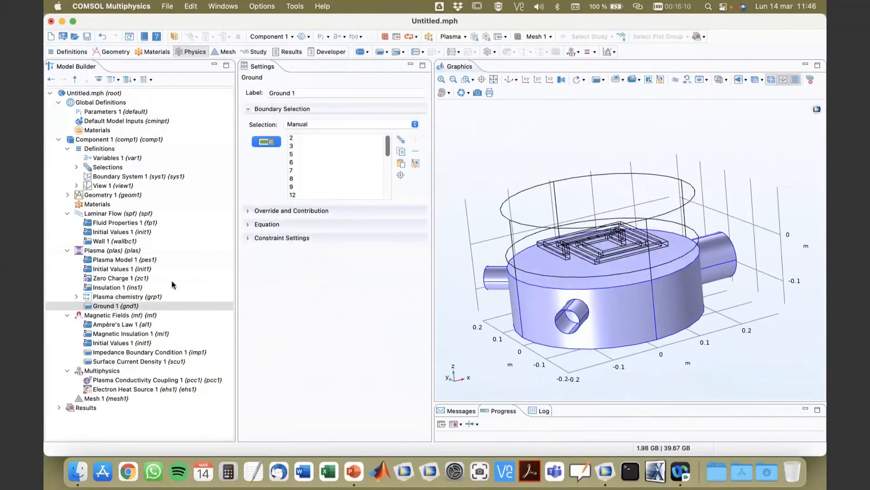
Add a Drift Diffusion Wall to Plasma on the Plasma walls (sel7) boundaries, removing the inlet and outlet boundaries.
right_click(100, 253)
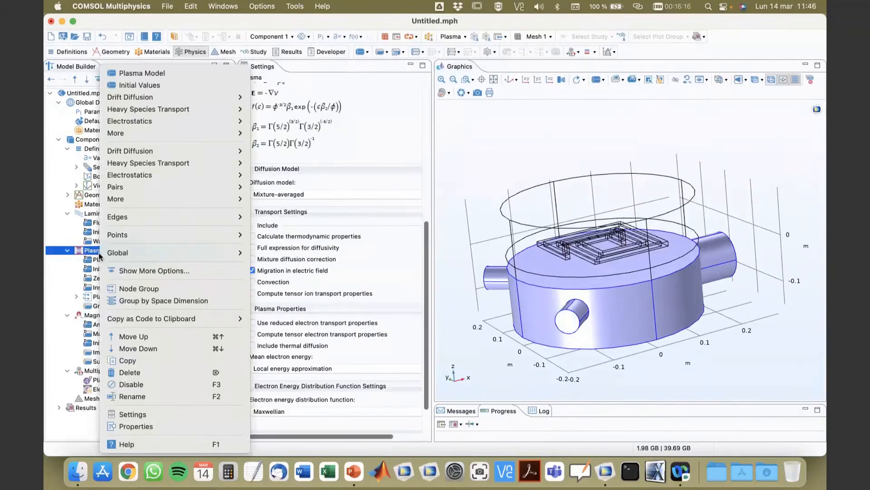
mouse_move(146, 113)
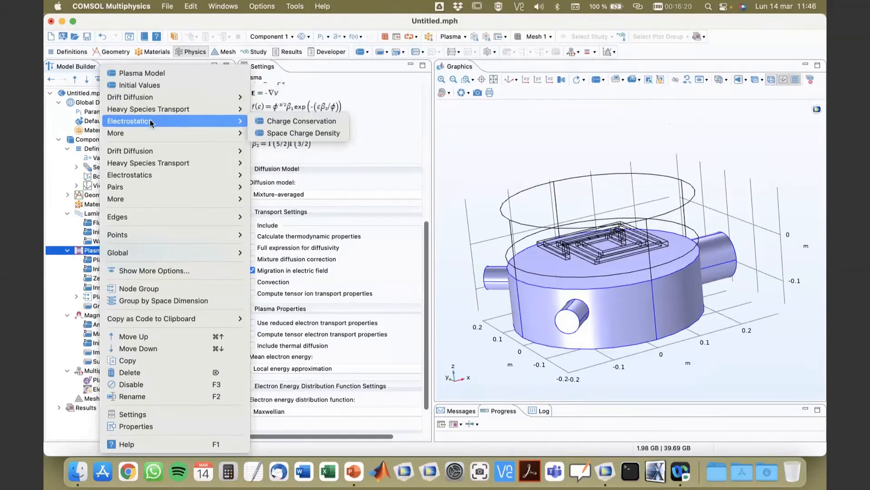
mouse_move(149, 164)
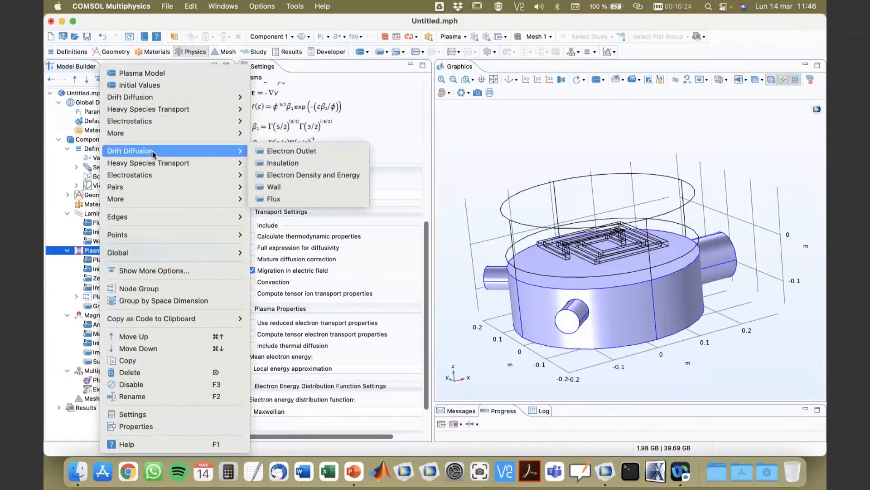
click(290, 192)
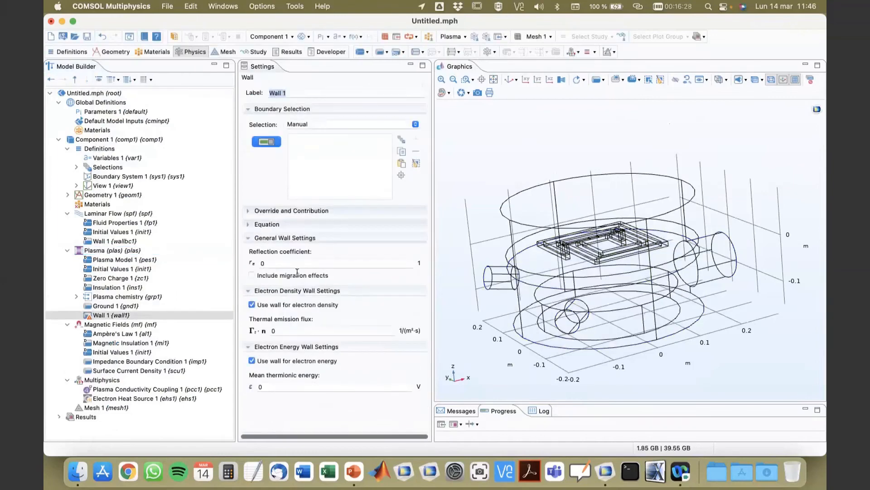
click(337, 126)
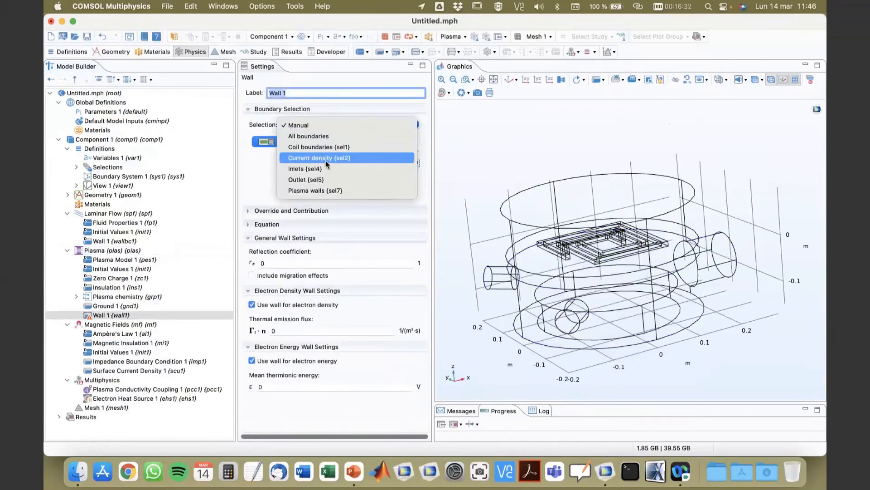
click(317, 191)
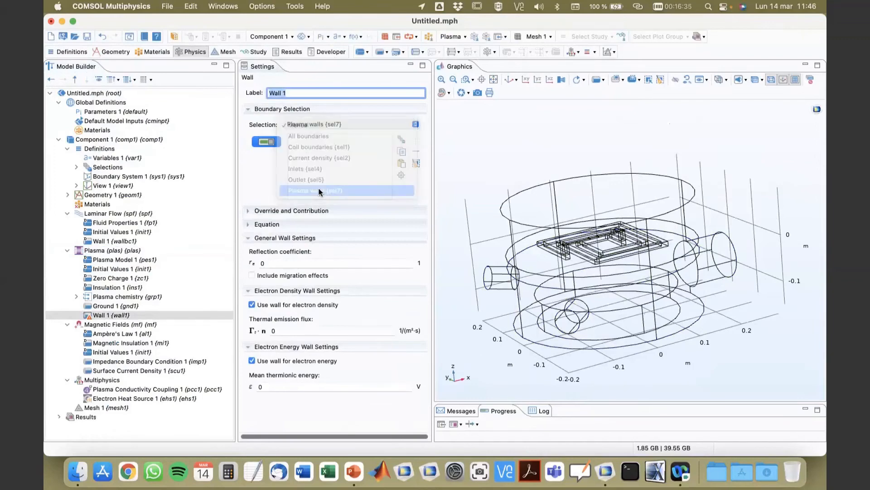
click(573, 334)
drag(551, 363, 715, 247)
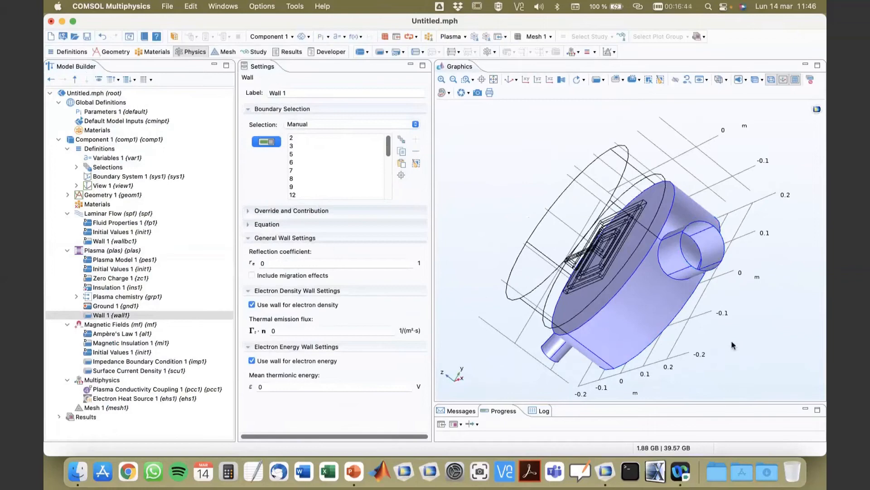
drag(733, 345, 671, 272)
Add a Surface Reaction to the Plasma chemistry group on the Plasma walls (sel7) boundaries, excluding the inlet and outlet boundaries.
click(76, 296)
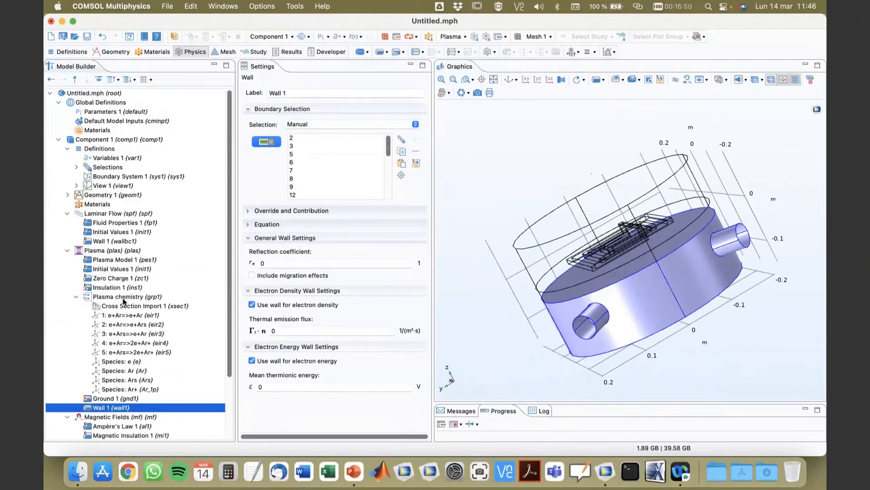
right_click(124, 300)
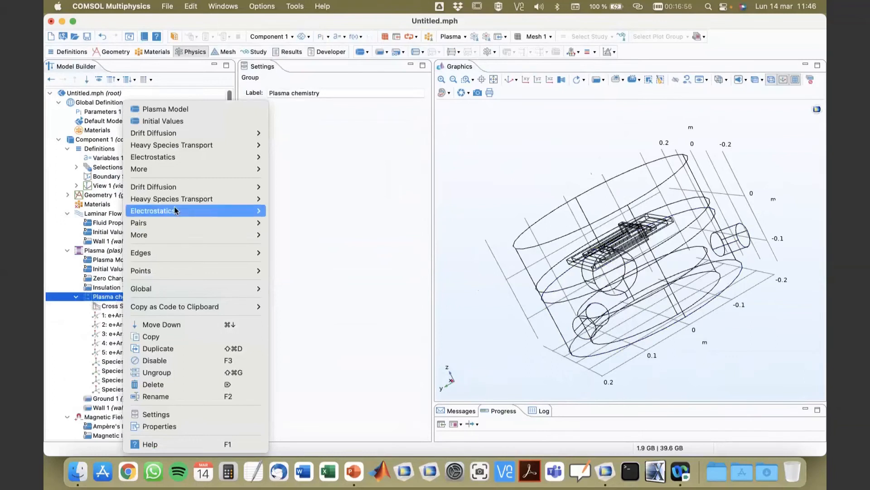
mouse_move(174, 200)
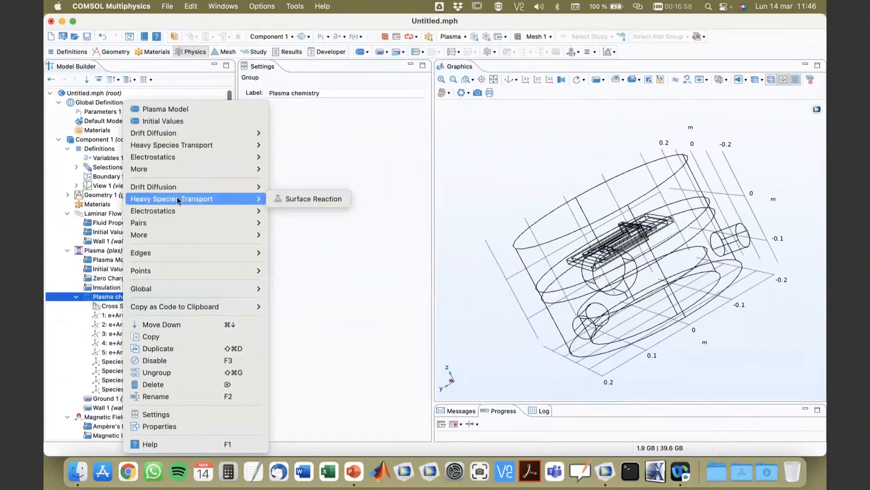
click(292, 199)
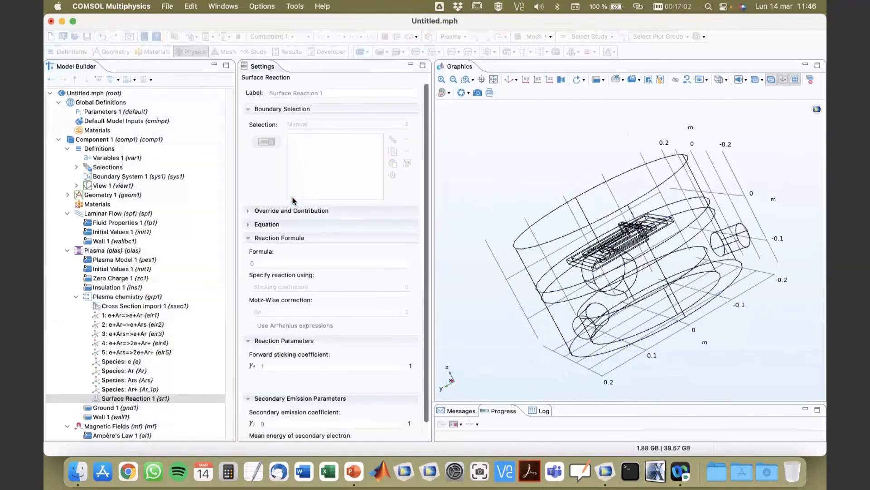
click(309, 127)
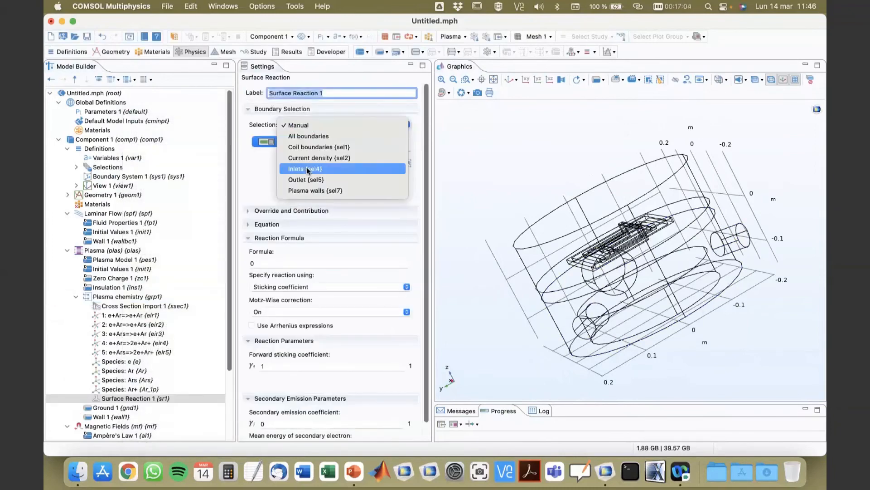
click(307, 190)
click(582, 324)
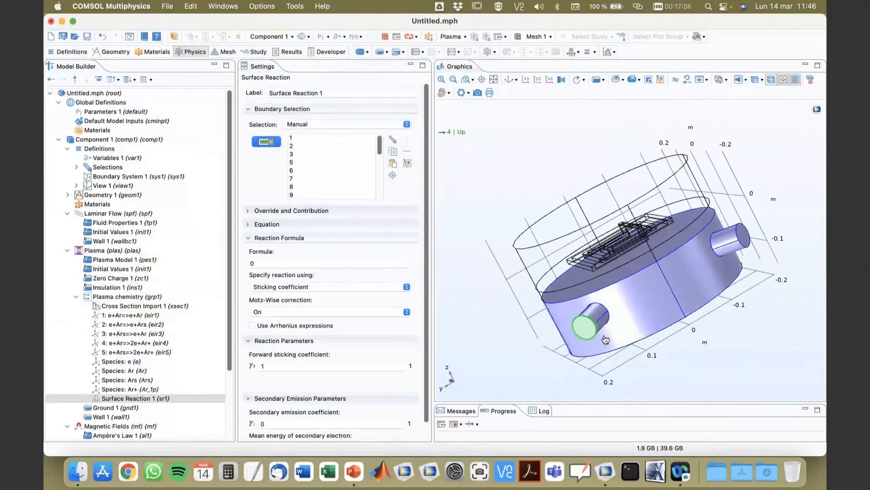
drag(745, 297, 635, 276)
click(700, 301)
click(625, 270)
drag(504, 310, 625, 247)
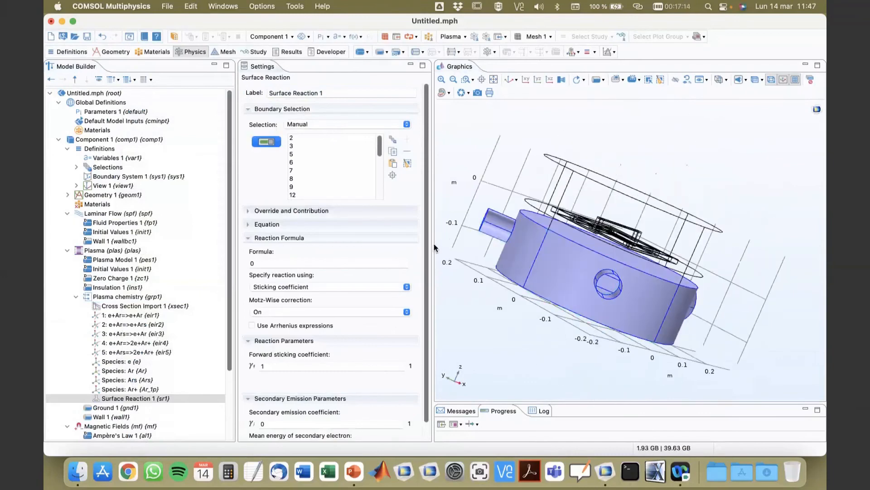
drag(458, 248, 465, 249)
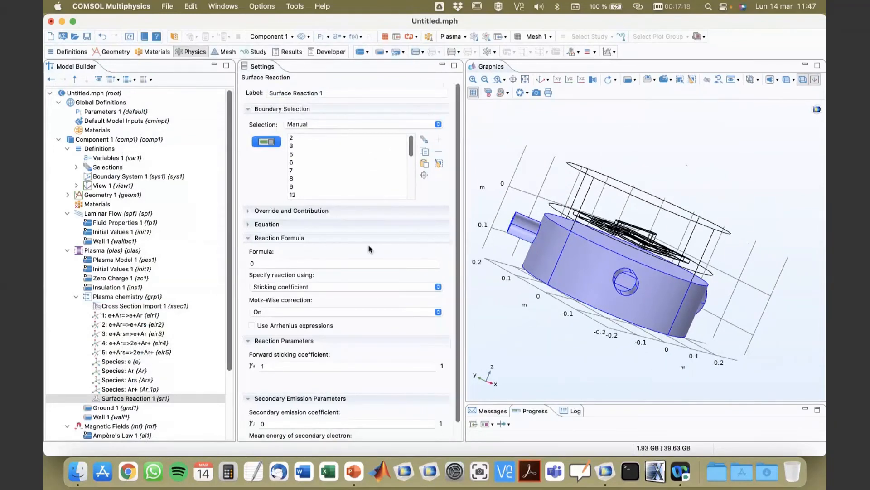
Set the surface reaction formula to Ar+=>Ar.
click(295, 263)
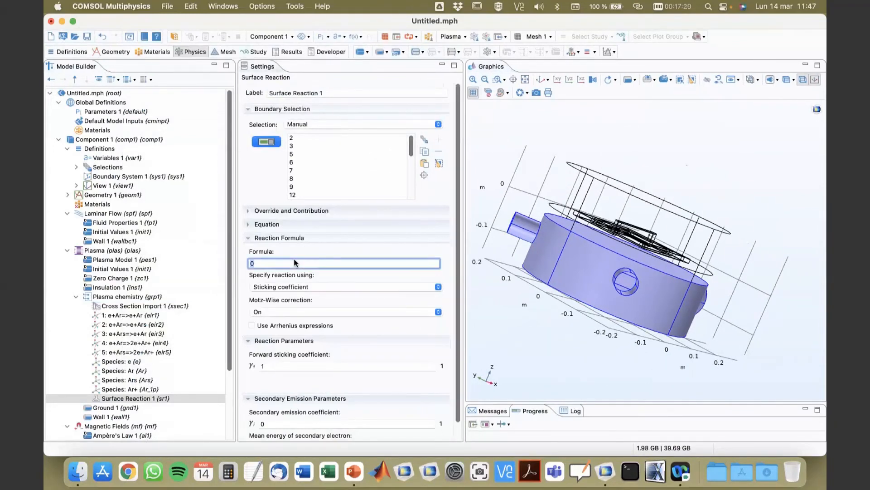
text(Ar+=>Ar)
click(113, 389)
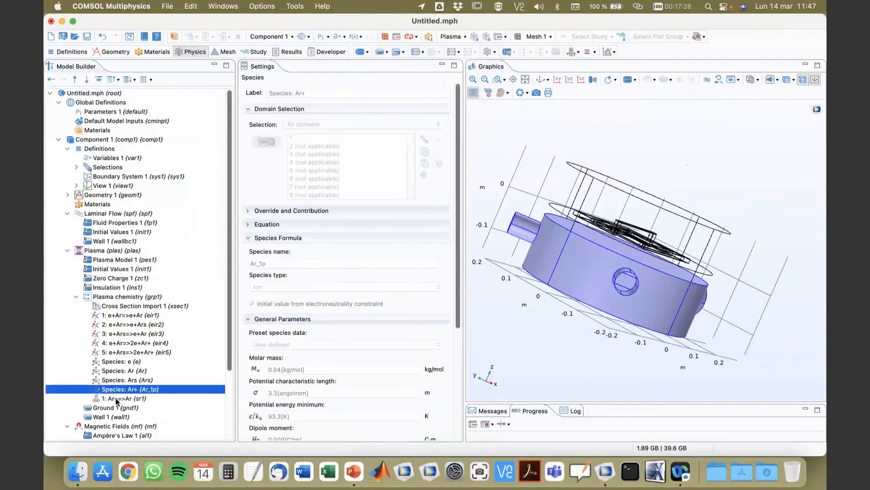
click(116, 399)
Duplicate the Ar+=>Ar surface reaction and change the copy's formula to Ars=>Ar.
scroll(136, 367, down, 3)
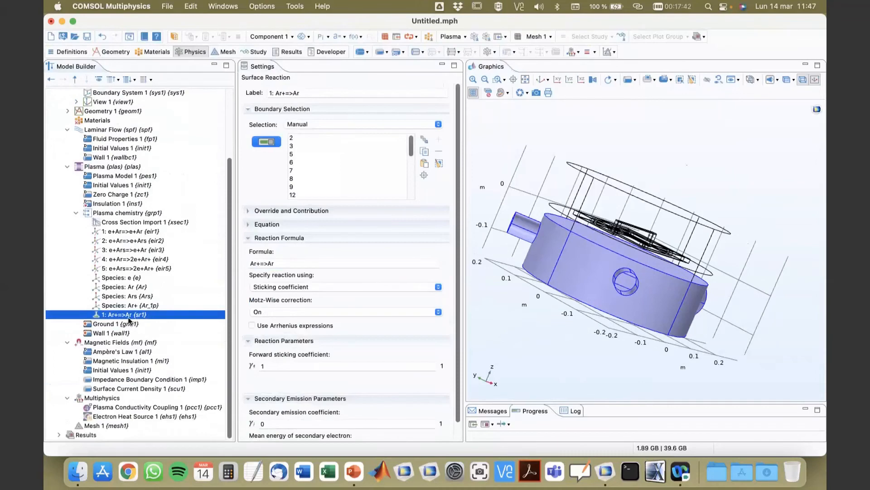
right_click(127, 317)
click(156, 361)
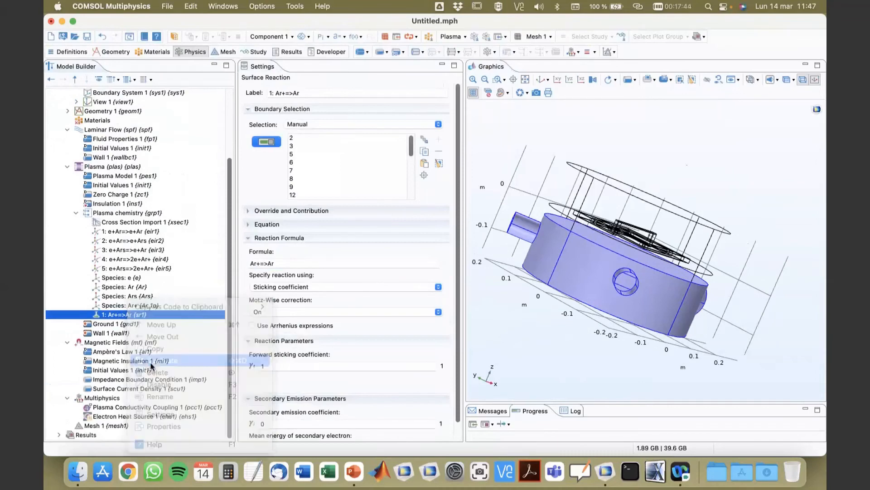
click(259, 263)
key(BackSpace)
text(s)
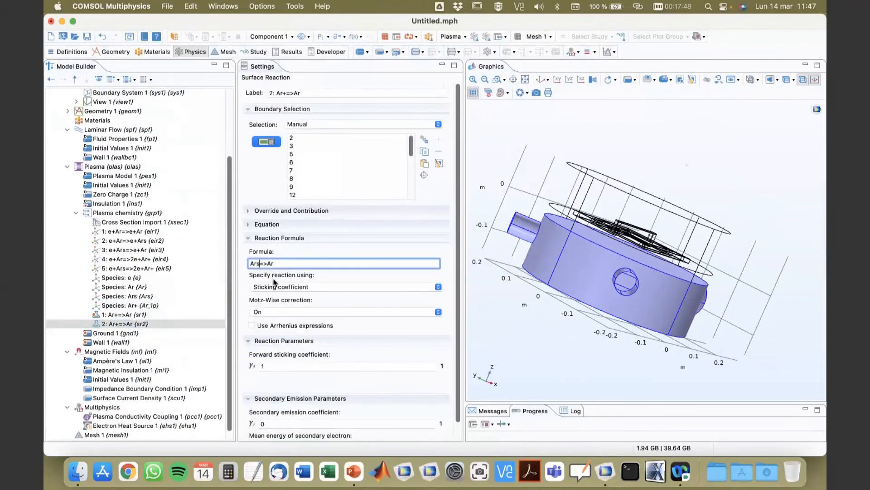
Compare the two surface reactions and open the Ars=>Ar forward sticking coefficient for editing.
click(146, 314)
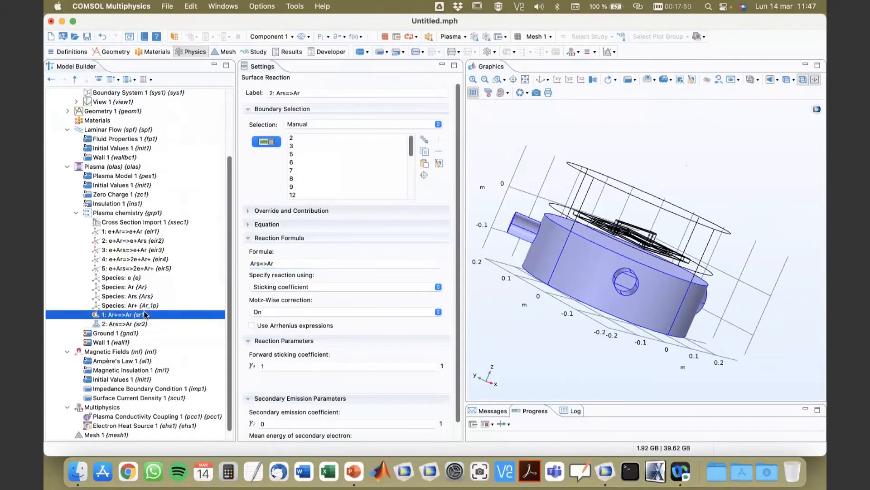
click(140, 324)
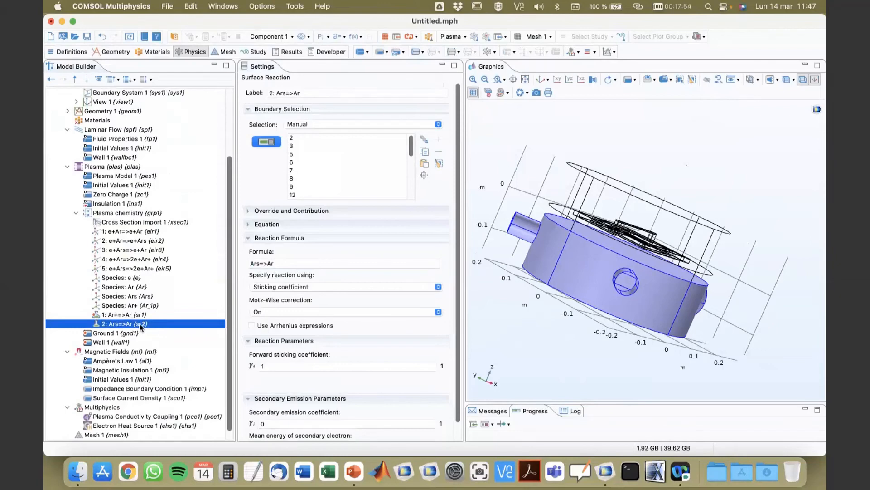
click(283, 366)
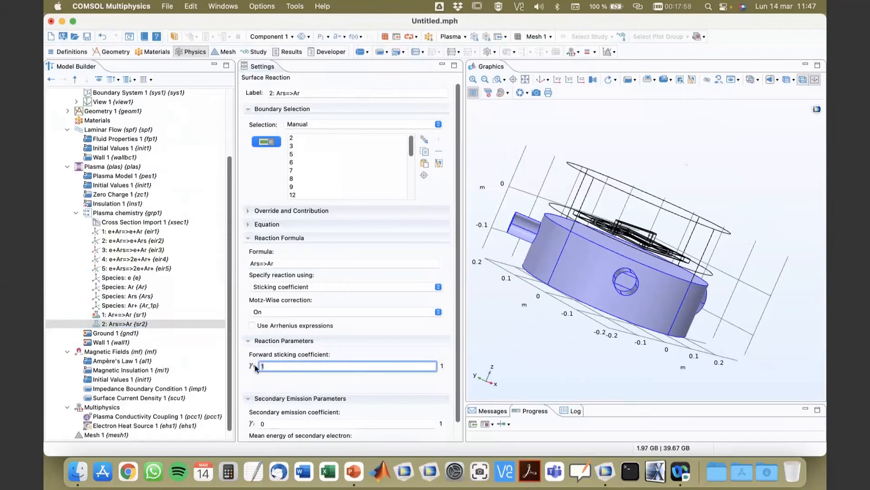
scroll(277, 367, down, 2)
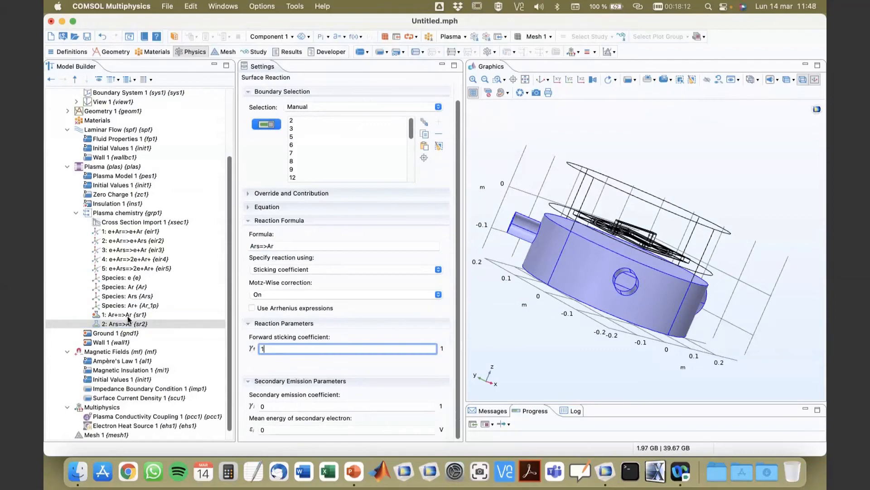
Add an Inlet to the Laminar Flow interface and assign it to the Inlets (sel4) boundary selection.
click(95, 131)
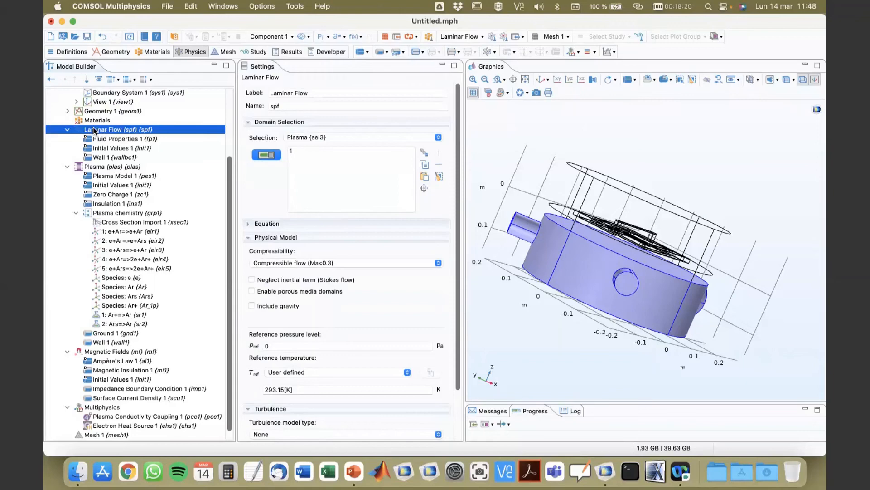
right_click(94, 131)
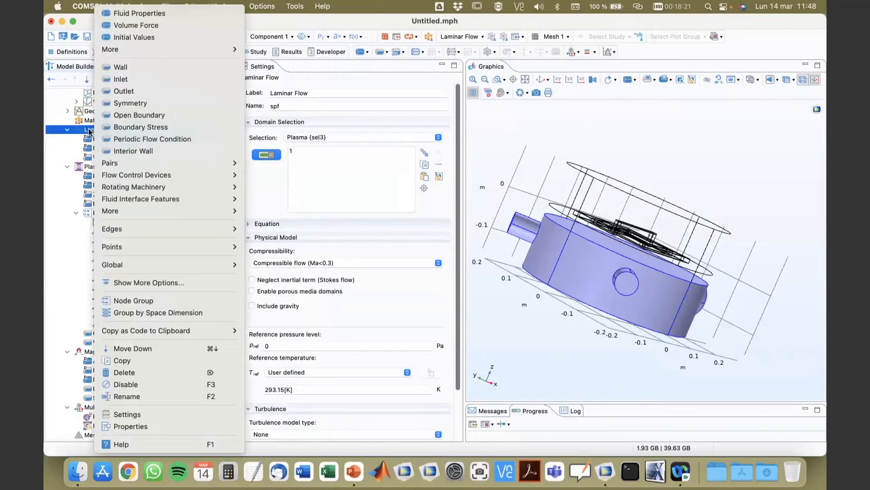
click(127, 80)
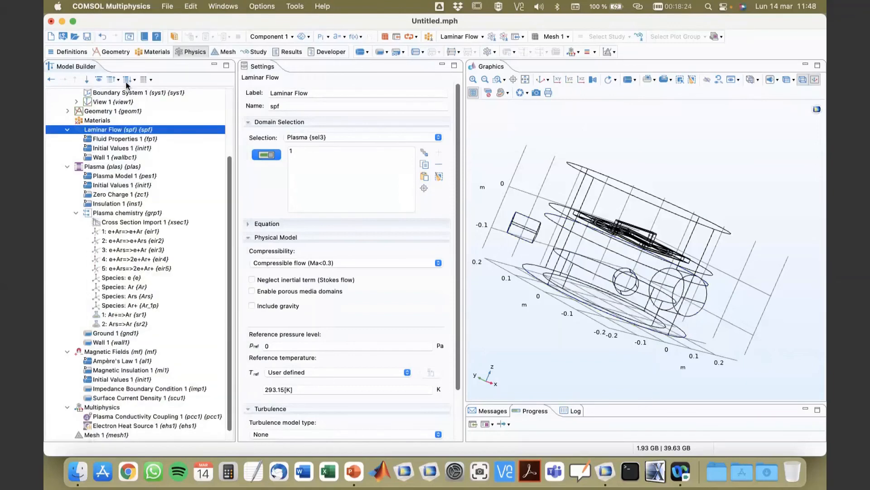
drag(477, 366, 578, 299)
click(585, 271)
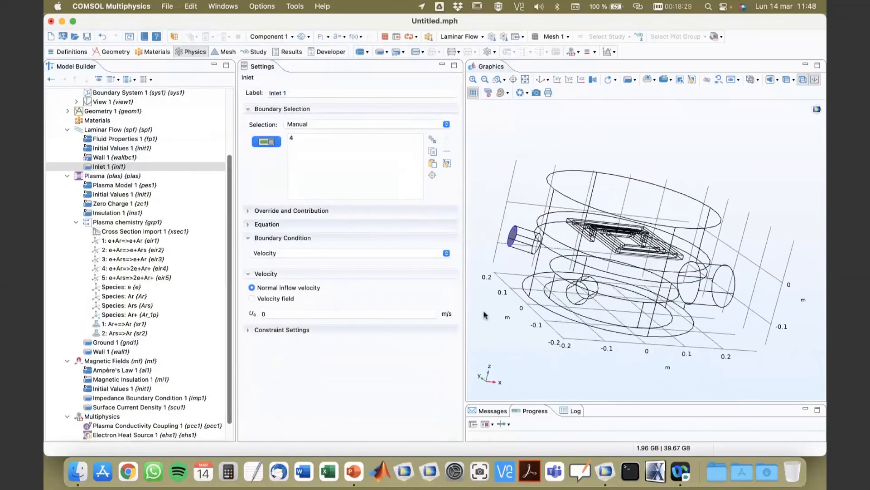
click(578, 299)
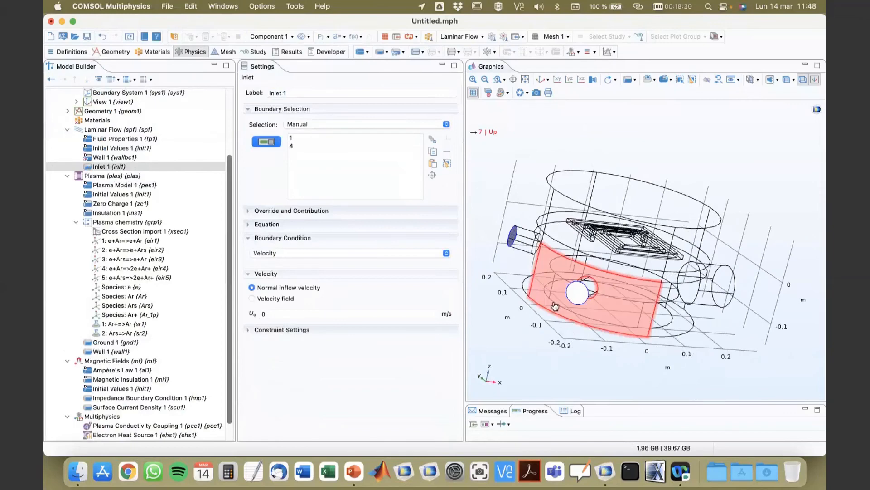
click(305, 124)
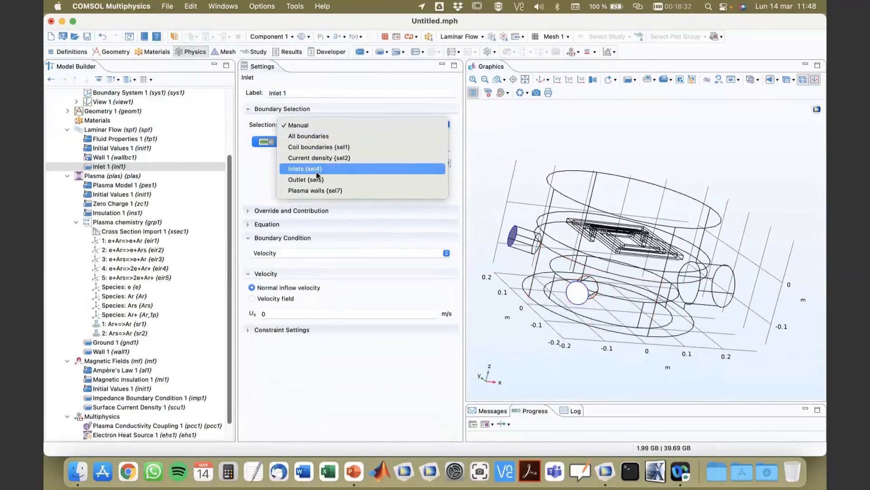
click(349, 169)
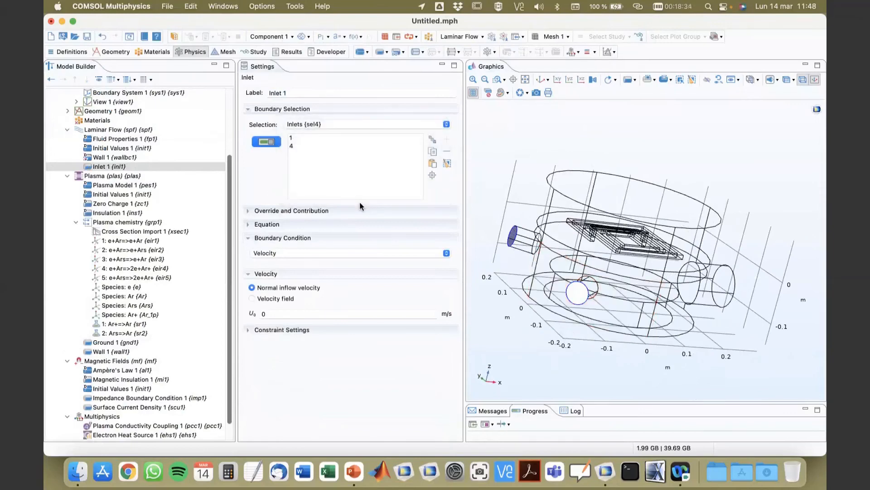
Set the inlet boundary condition to Fully developed flow, specified by flow rate.
click(340, 253)
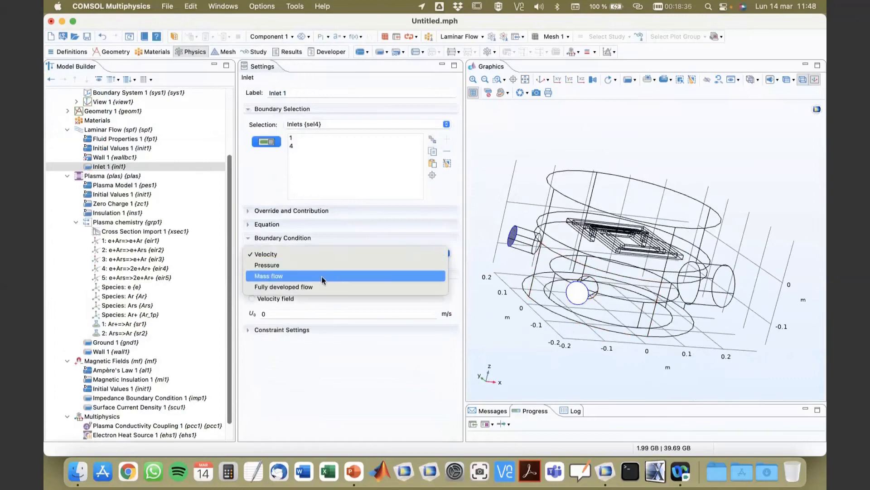
click(317, 287)
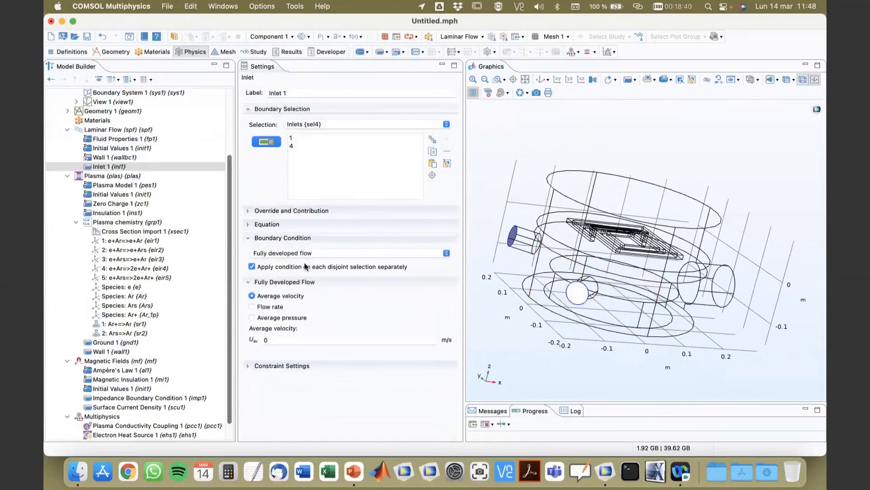
click(253, 307)
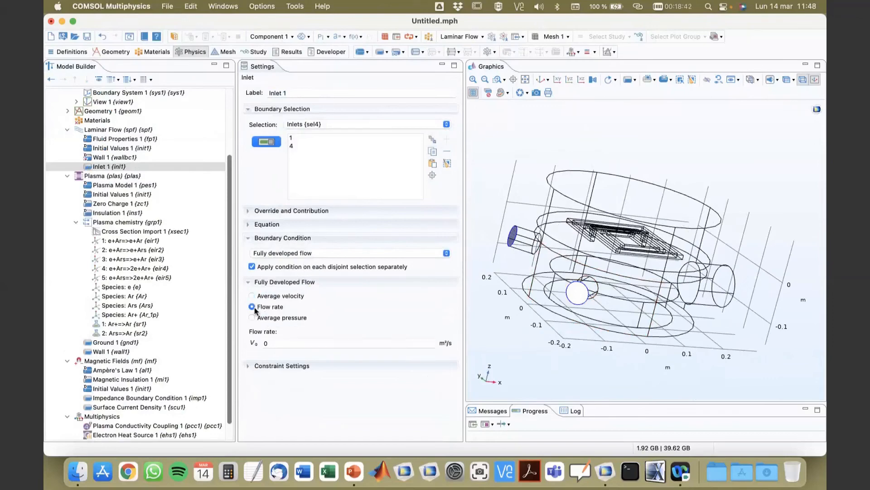
Check the defined variables and set the inlet flow rate to Qin.
scroll(116, 206, up, 5)
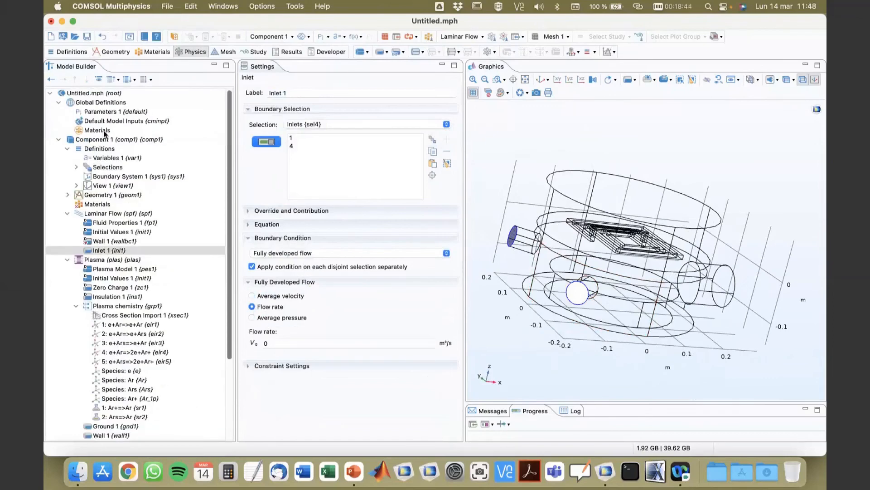
click(98, 158)
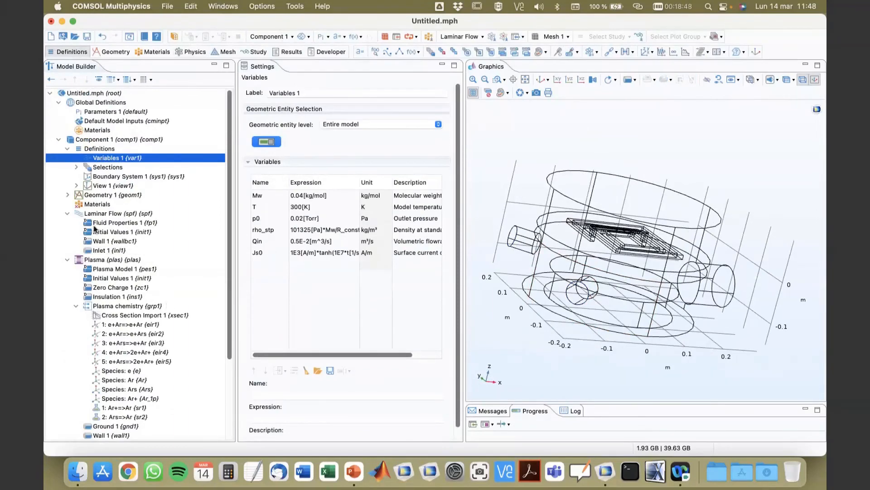
click(107, 251)
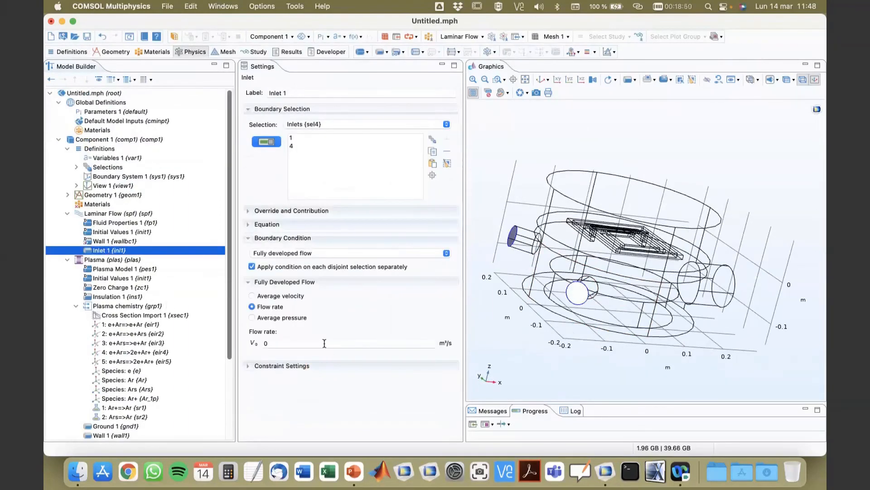
click(324, 343)
text(Qin)
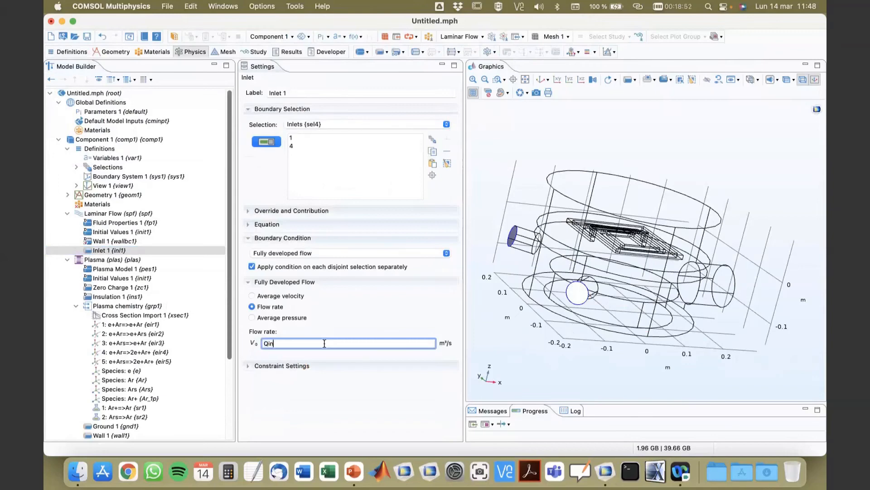
Add an Outlet to Laminar Flow on the end face of the outlet pipe, boundary 100.
click(123, 241)
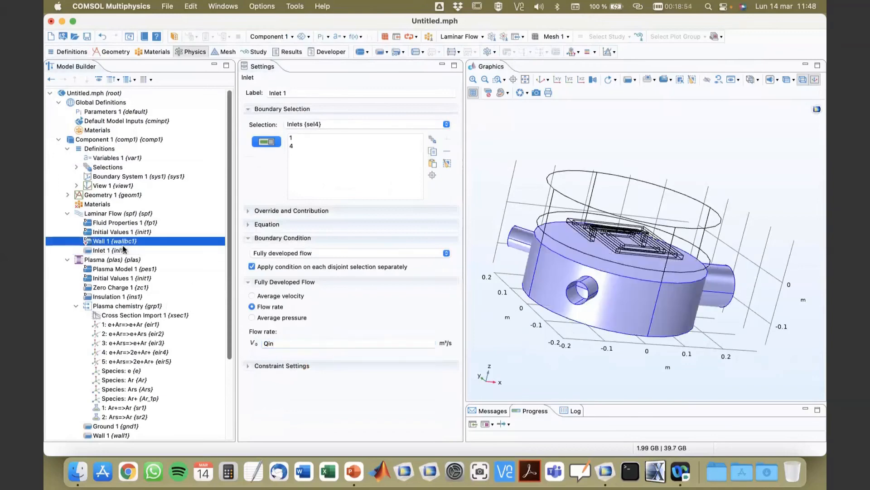
click(103, 213)
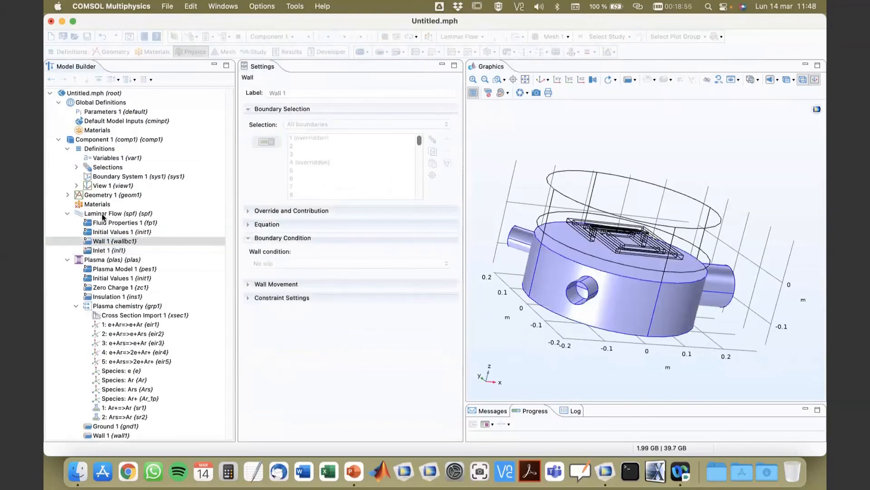
right_click(102, 216)
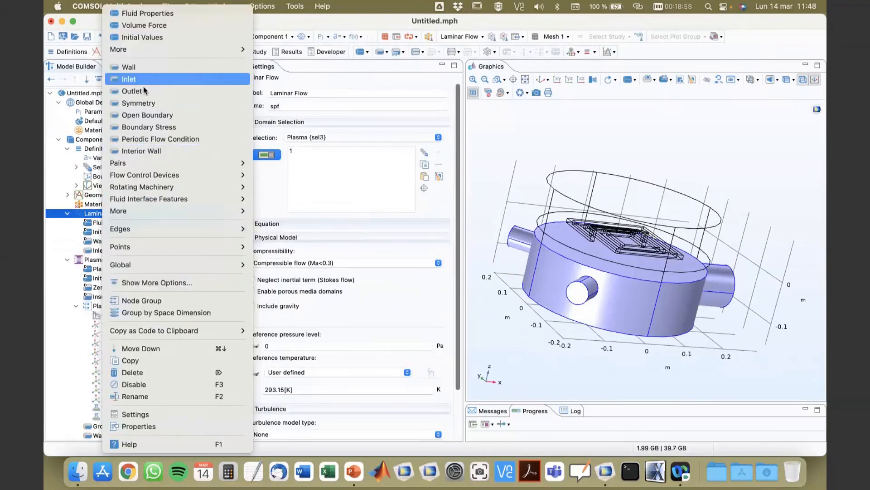
click(156, 91)
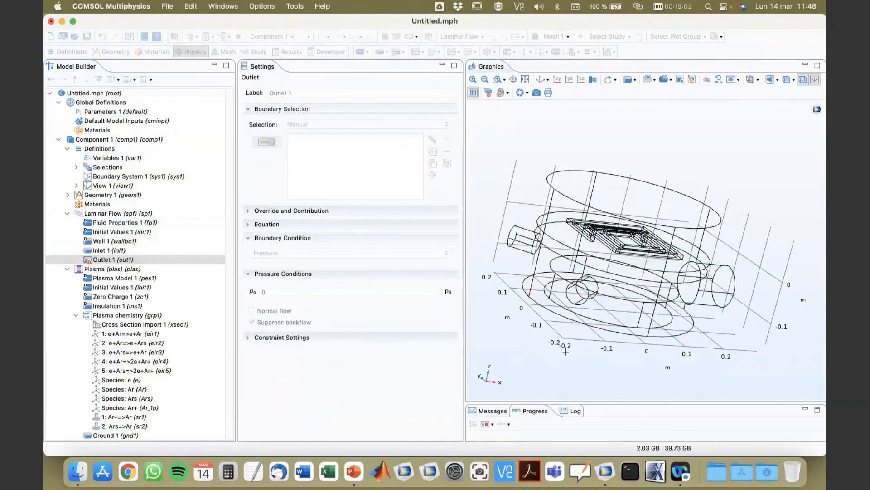
drag(635, 355, 721, 313)
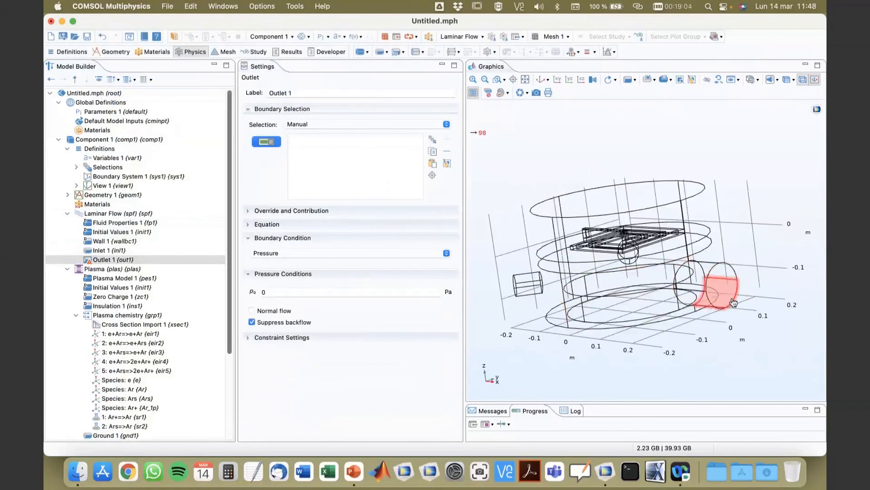
click(733, 302)
click(725, 301)
drag(774, 320, 550, 318)
click(563, 322)
drag(570, 351, 714, 356)
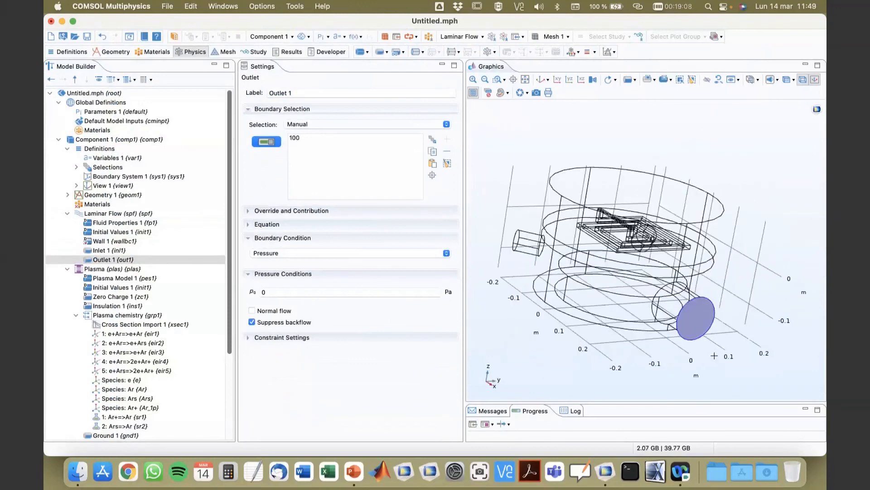
click(296, 136)
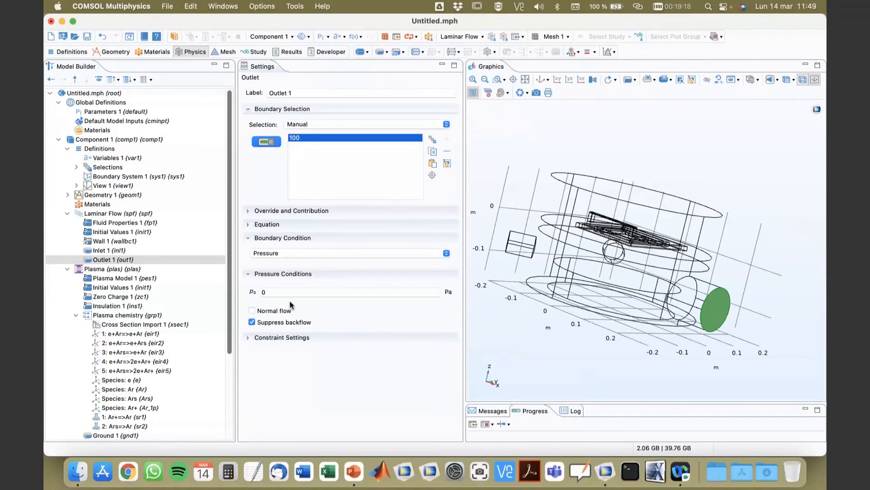
Add a blank material to the component and assign it to the ICP domains (sel6) selection.
click(88, 205)
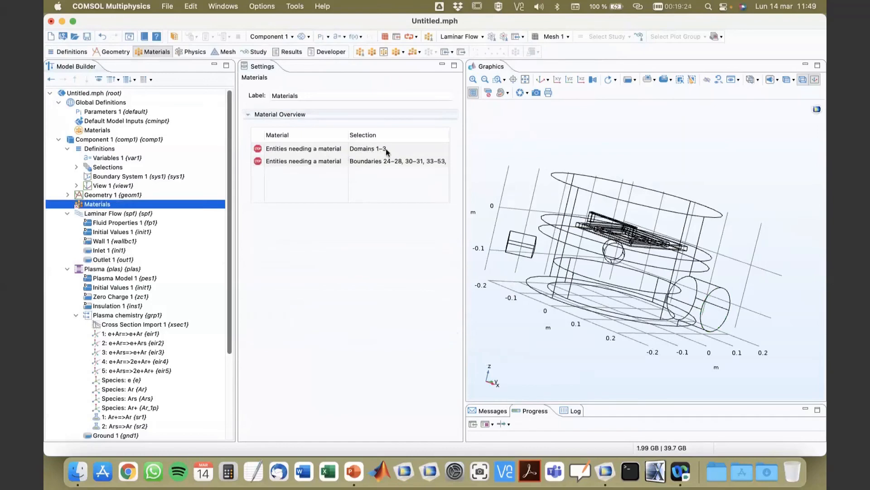
right_click(97, 205)
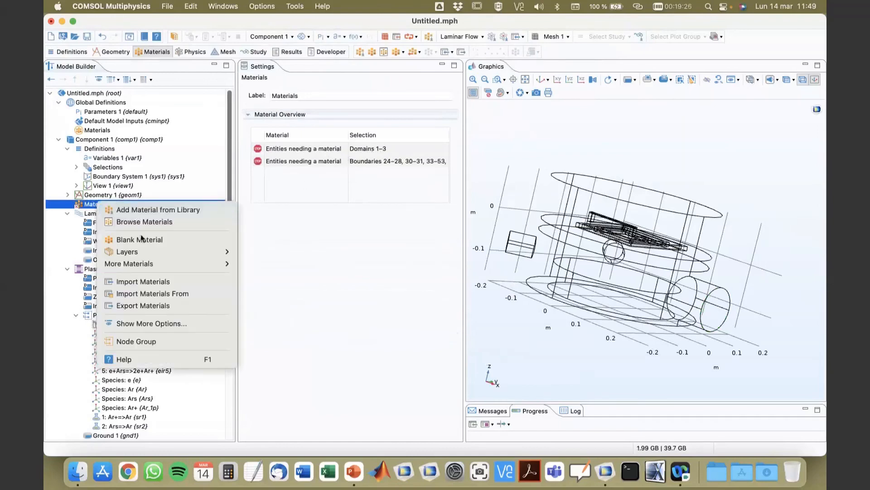
key(Escape)
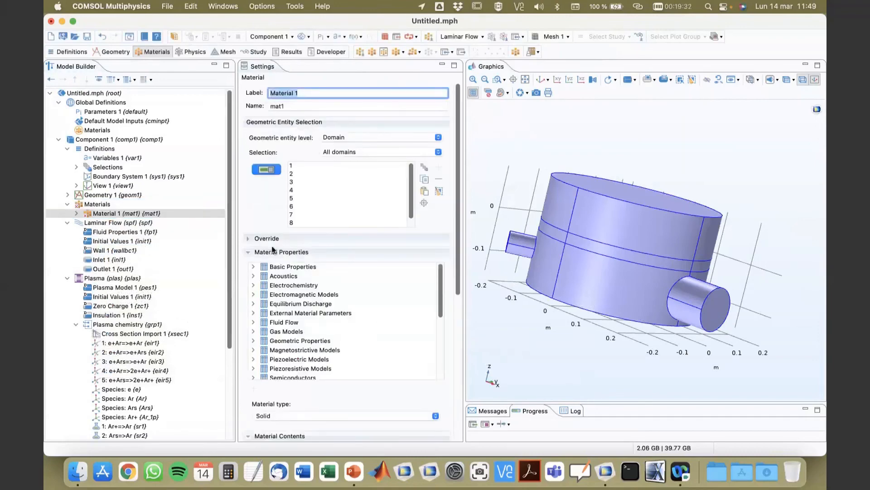
click(344, 152)
click(344, 175)
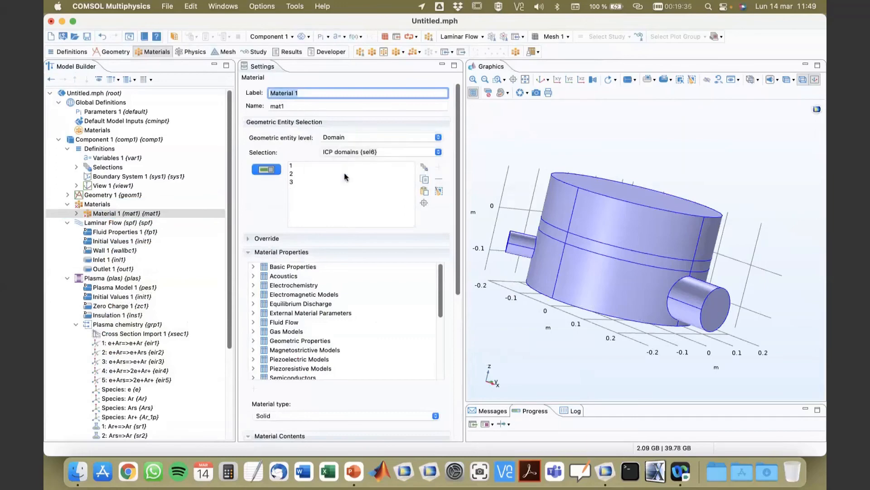
Set the material's relative permittivity to 1, electrical conductivity to 0 and relative permeability to 1.
click(271, 252)
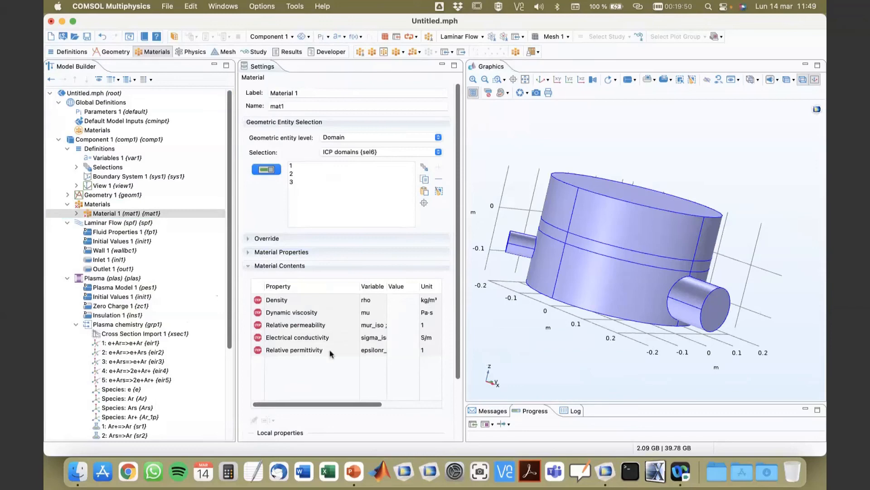
click(392, 351)
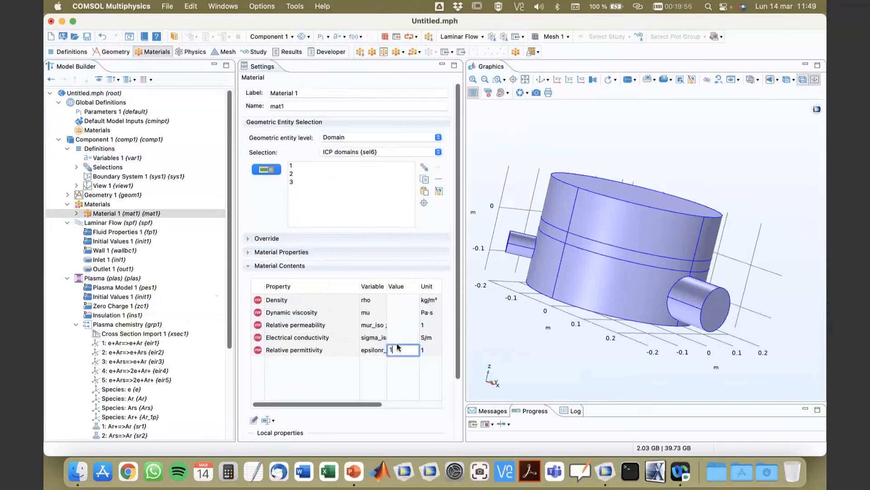
click(400, 337)
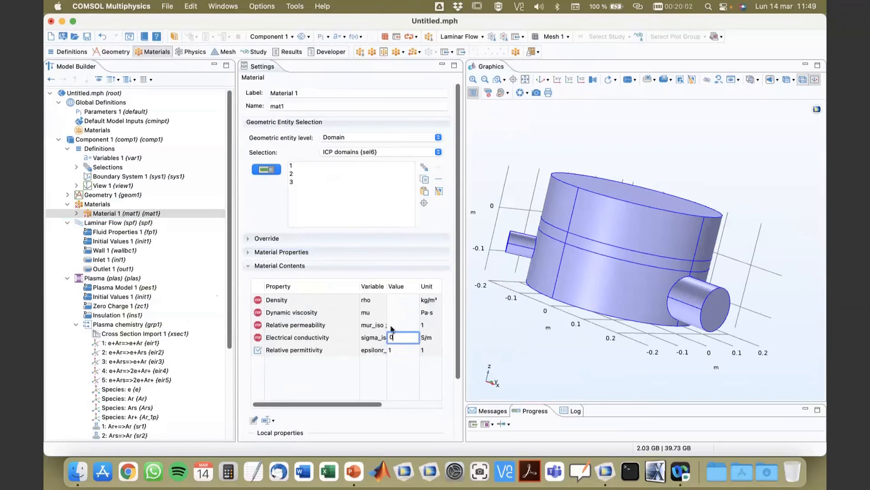
click(400, 325)
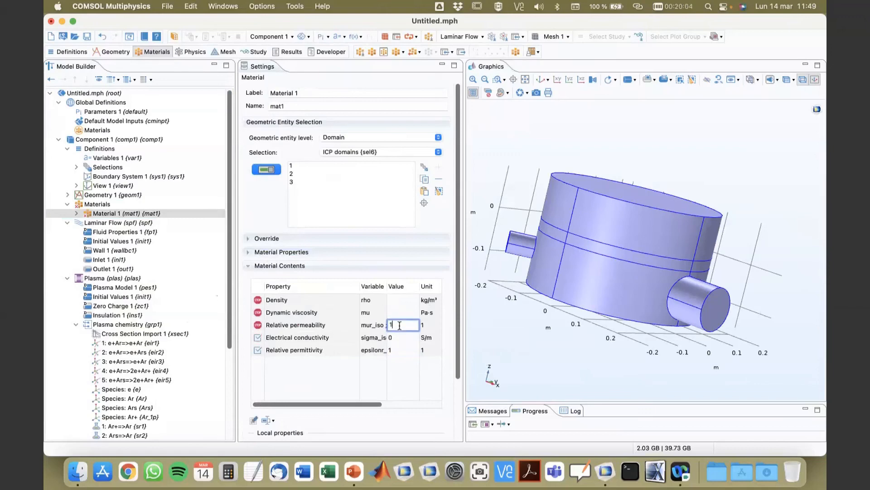
click(415, 388)
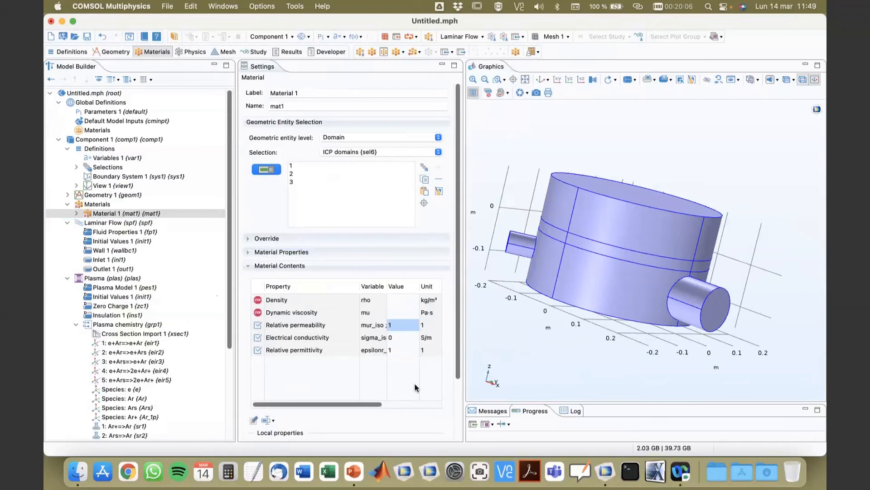
Set the Laminar Flow fluid properties' dynamic viscosity to Dynamic viscosity (plas/pes1).
click(97, 226)
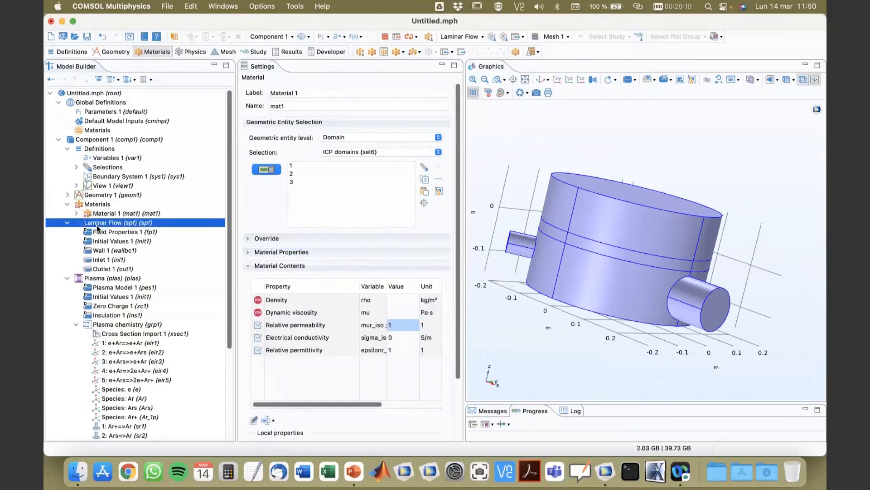
scroll(371, 318, down, 2)
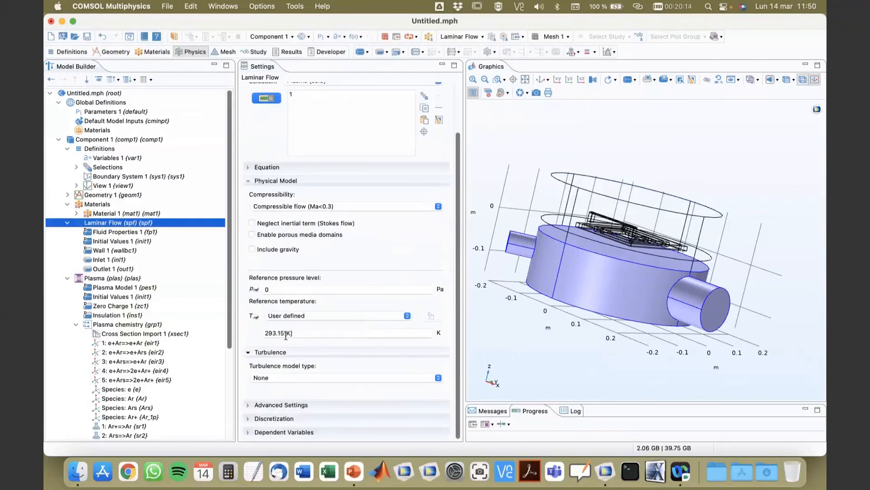
click(130, 233)
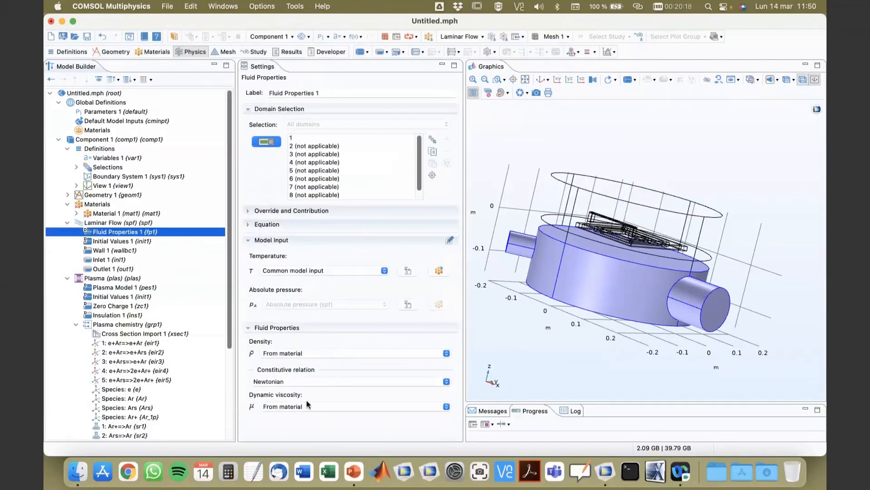
click(307, 407)
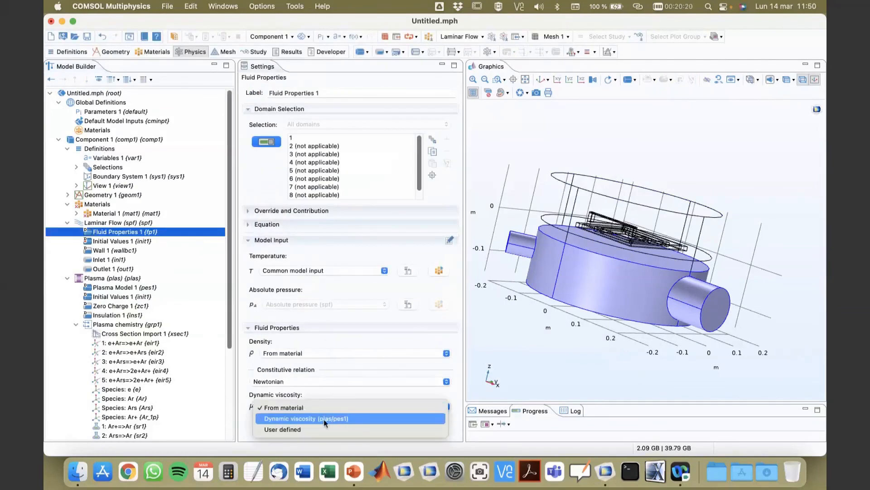
click(299, 418)
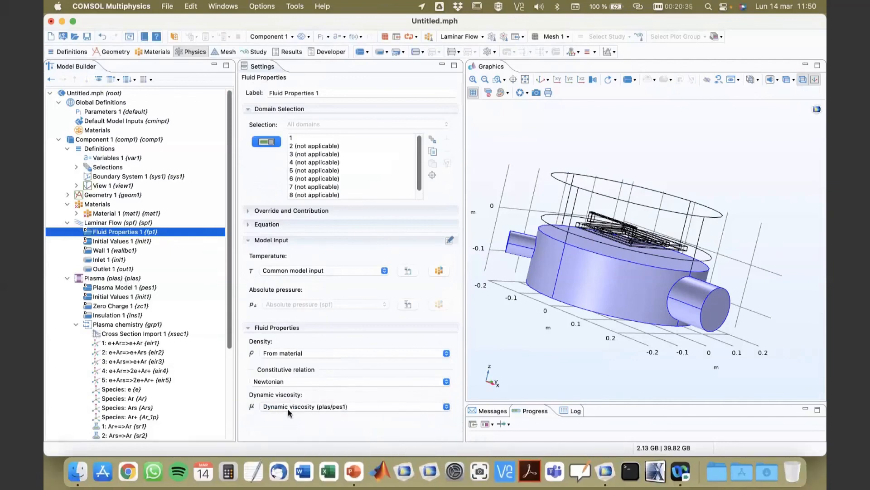
Set the Laminar Flow fluid density to Density (plas/pes1).
click(295, 354)
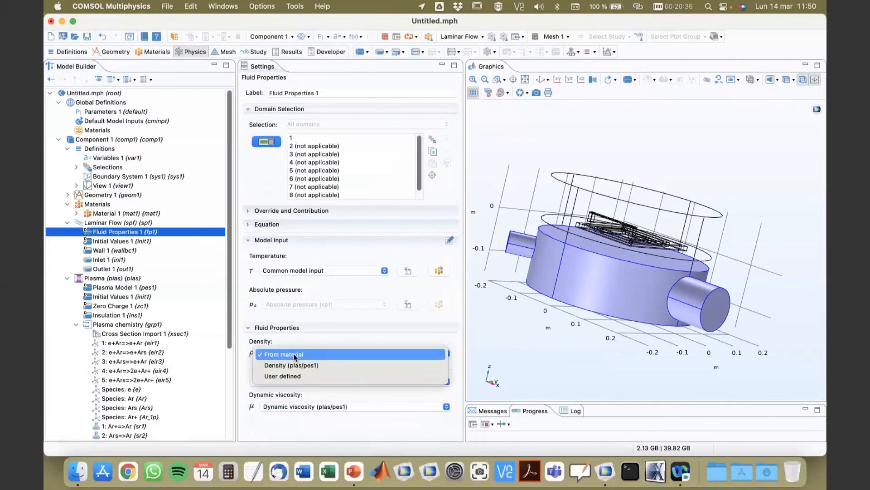
click(325, 366)
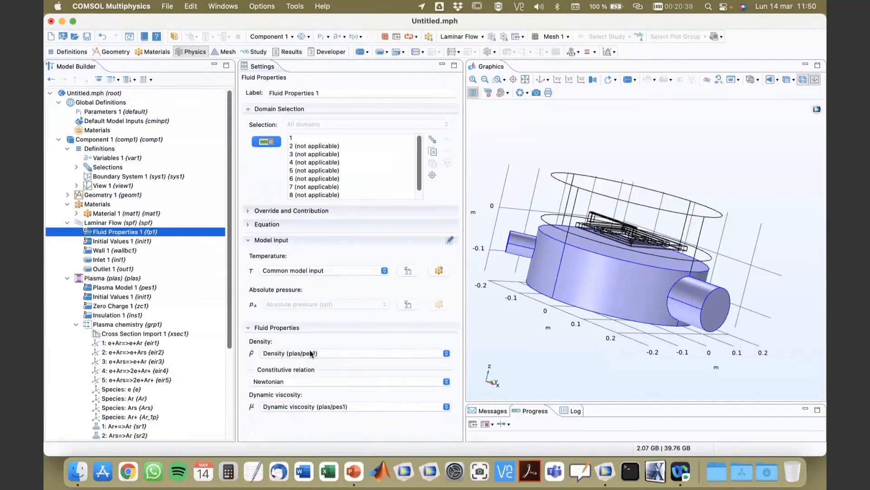
Review the material and Plasma interface settings, collapsing the Plasma chemistry and Laminar Flow branches of the model tree.
click(100, 213)
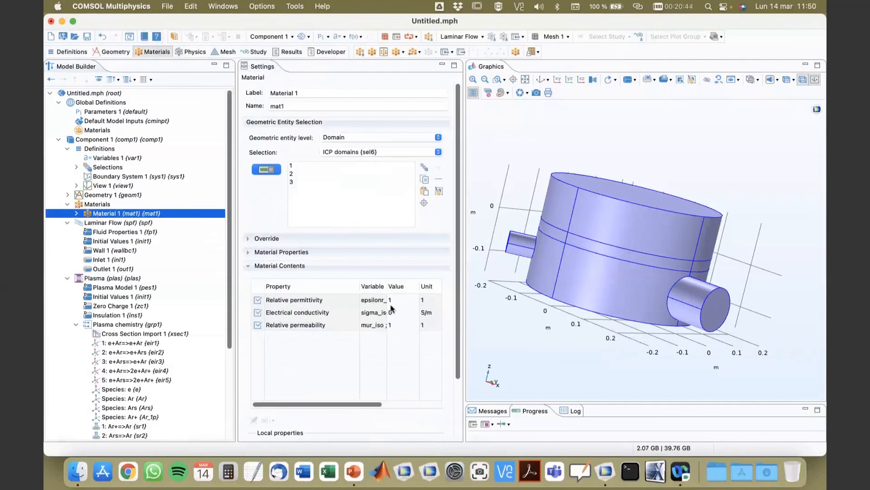
click(99, 280)
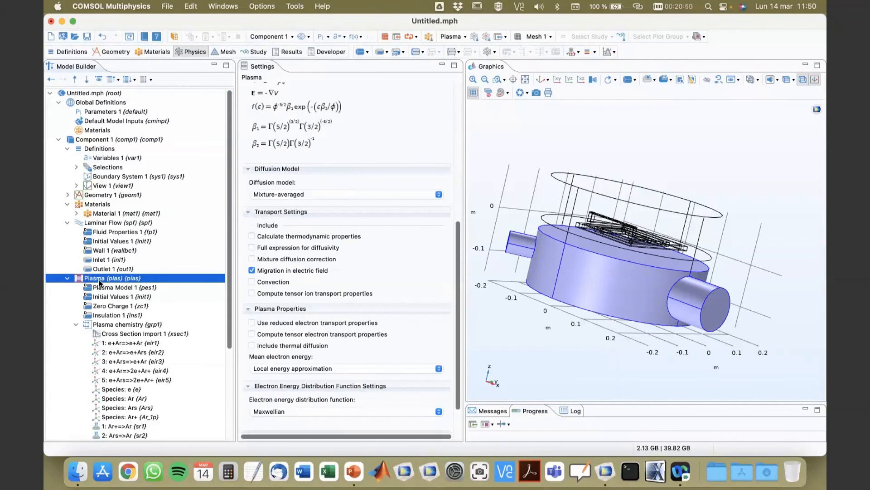
scroll(100, 281, down, 5)
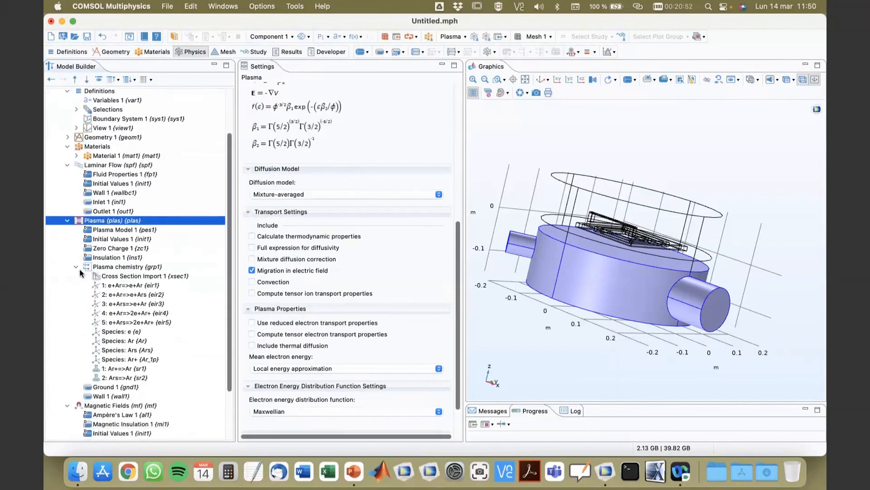
click(76, 266)
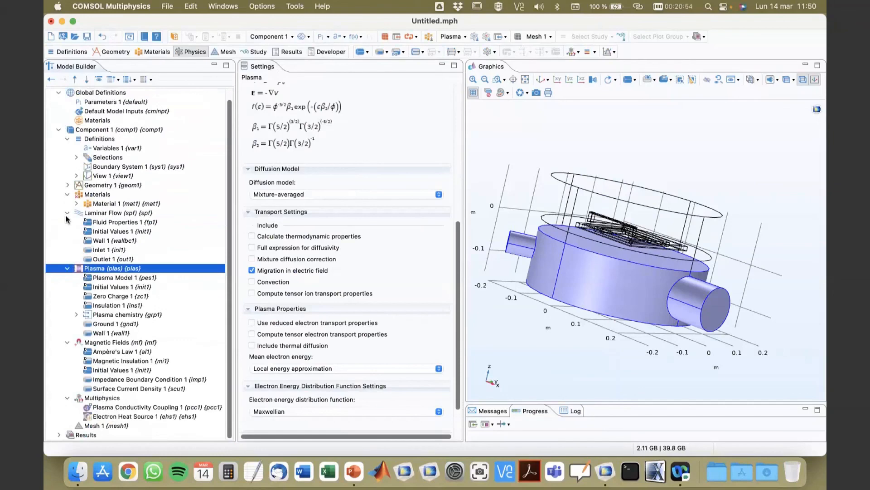
click(67, 213)
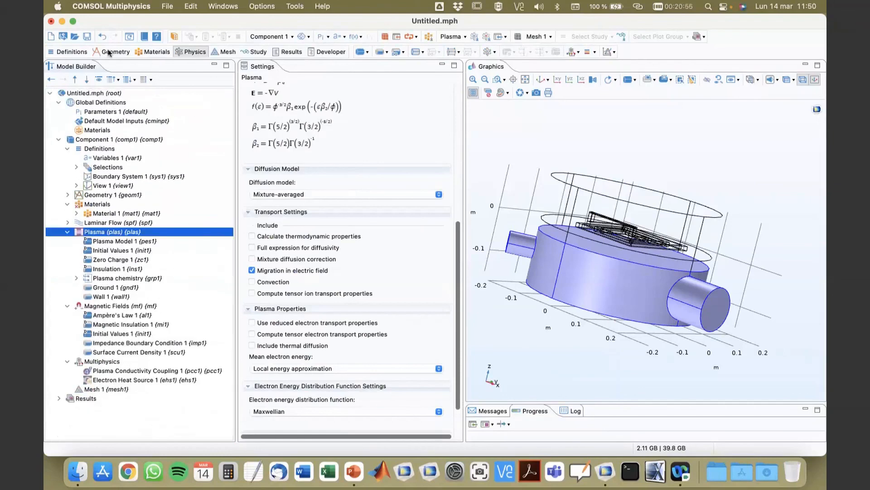
Open the solved model argon_3d_icp.mph, discarding changes to the current untitled model.
click(75, 36)
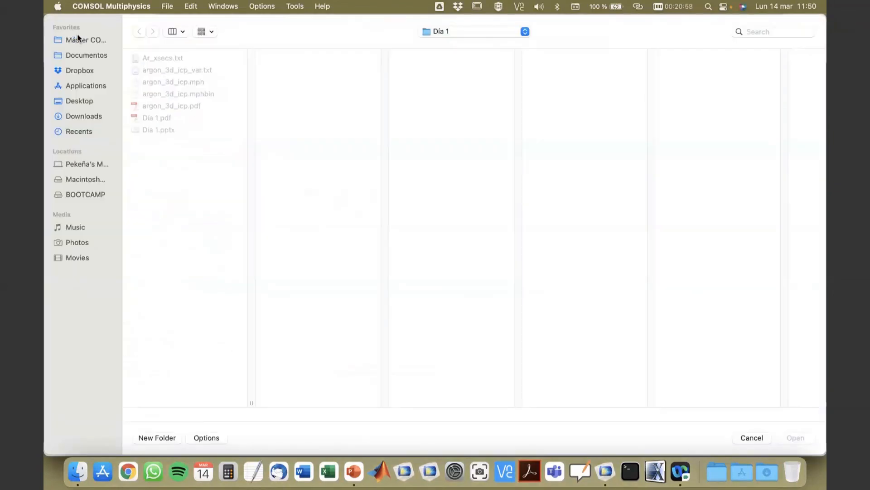
click(176, 82)
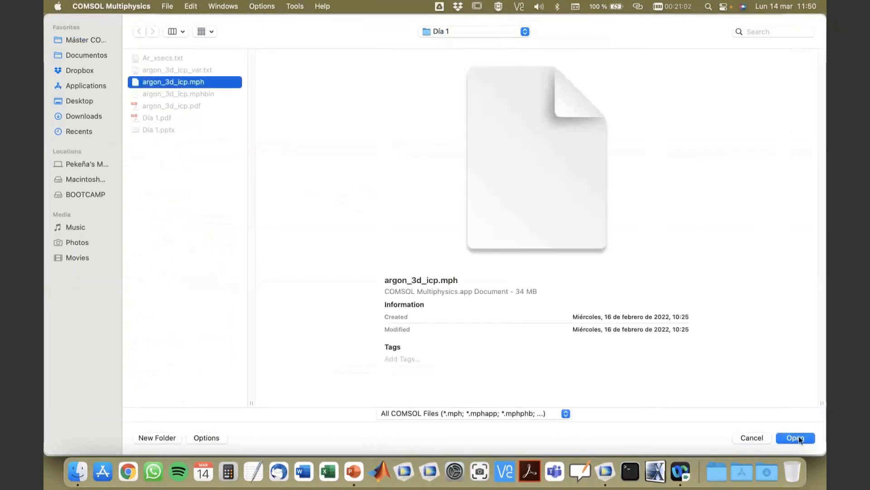
click(798, 438)
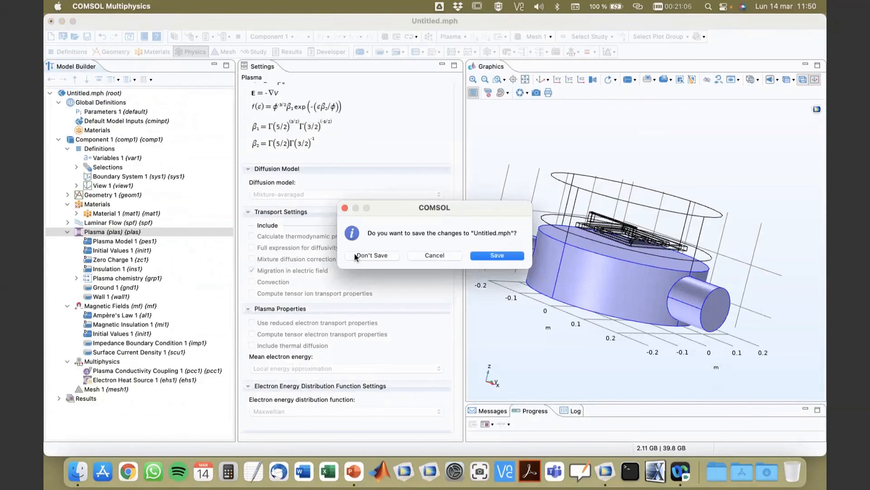
click(379, 259)
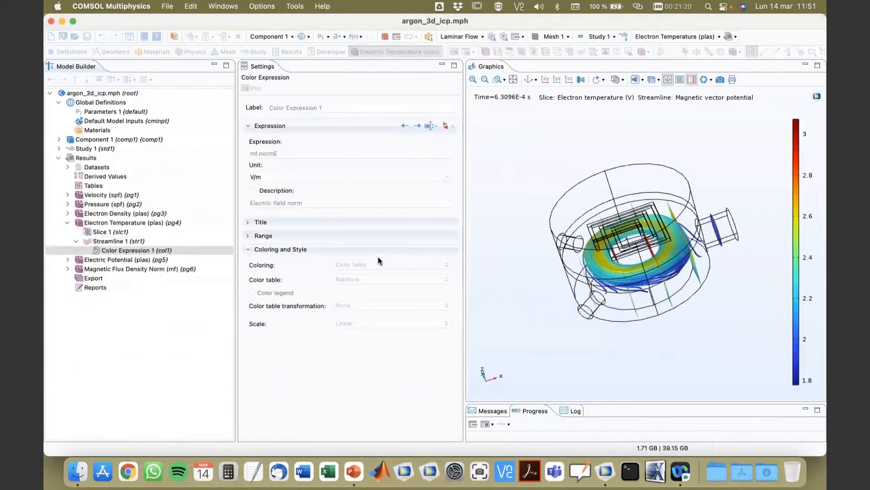
Examine the electron temperature plot with magnetic vector potential streamlines, rotating and zooming into the coil region.
drag(535, 356, 555, 336)
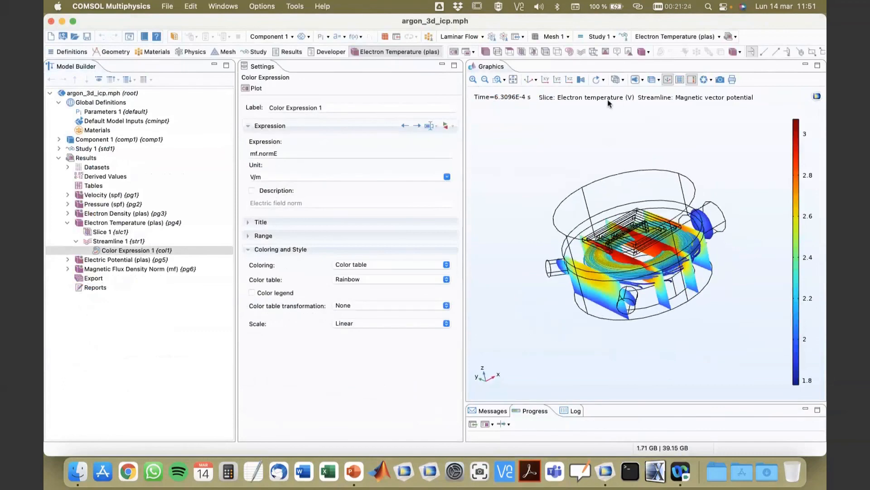
click(513, 80)
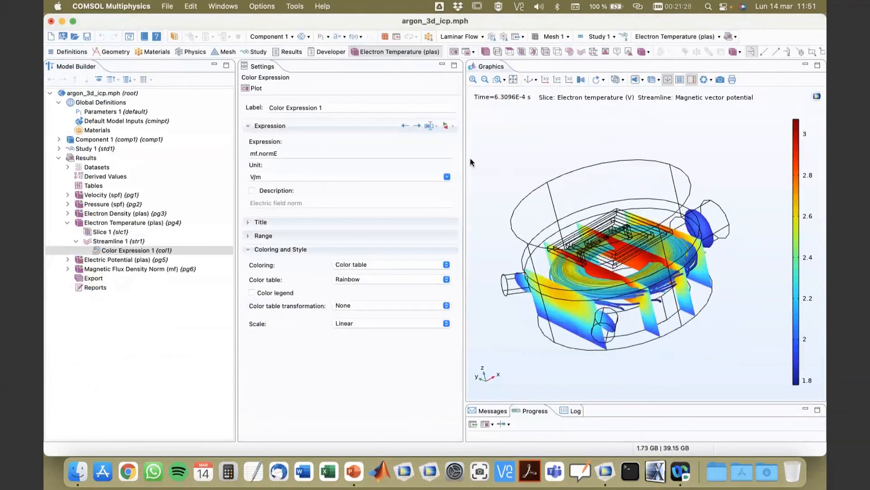
drag(465, 159, 377, 167)
drag(446, 228, 463, 256)
drag(702, 291, 696, 309)
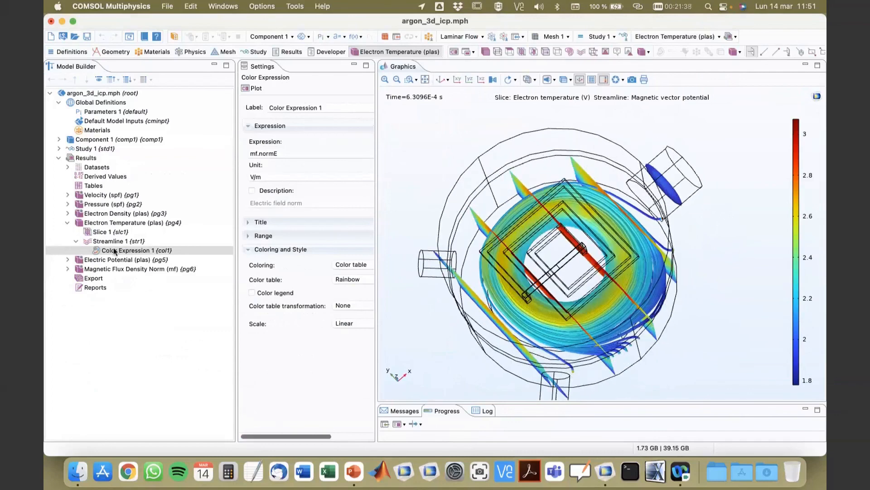
click(385, 79)
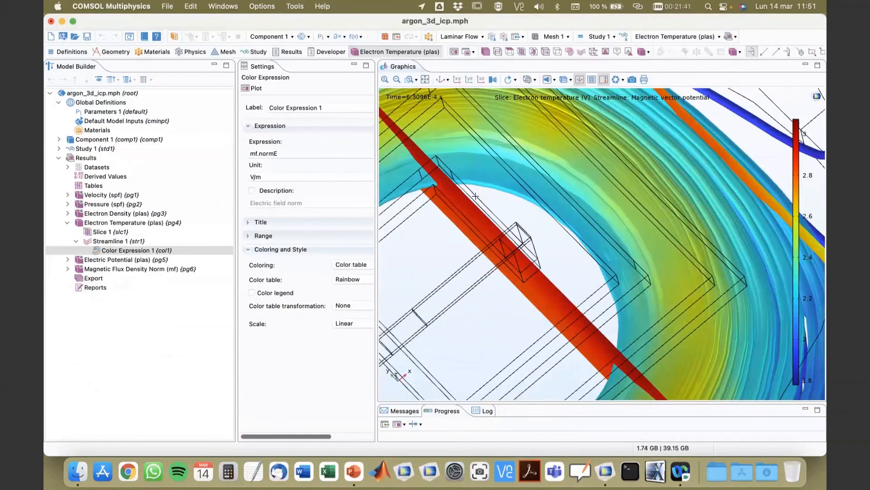
drag(648, 302, 682, 247)
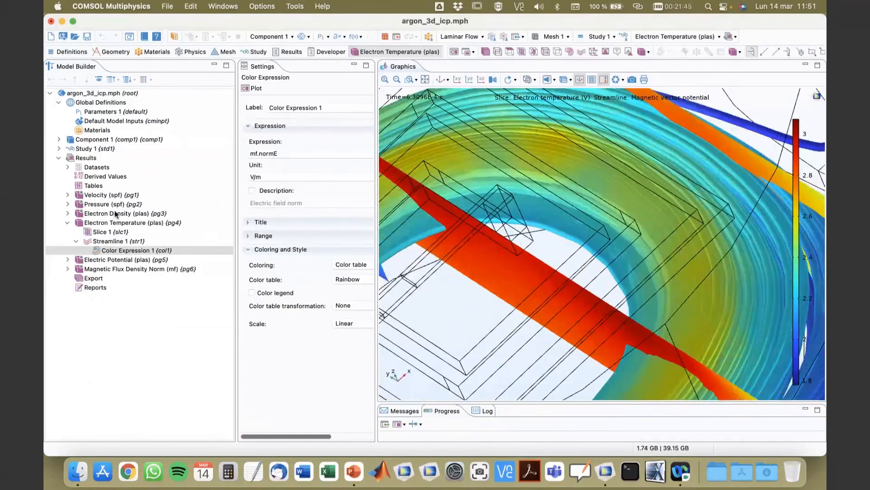
Display the velocity magnitude plot and rotate it to inspect flow through the inlets and outlet.
click(97, 204)
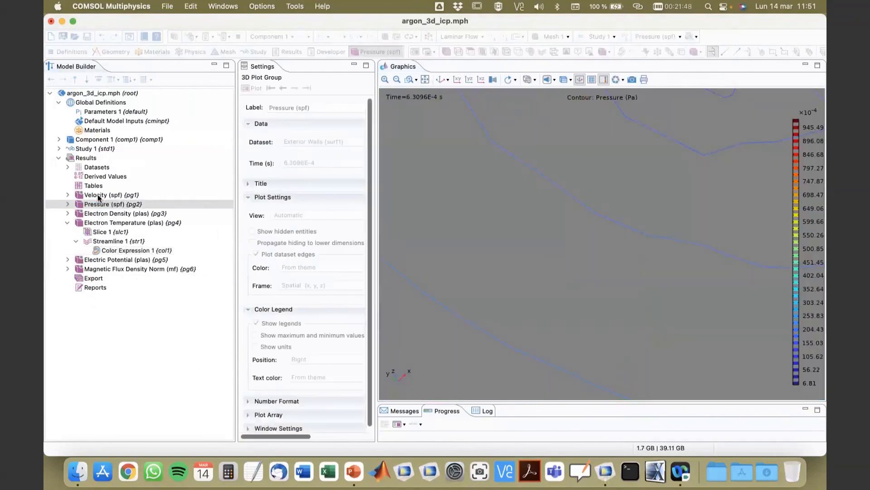
click(97, 195)
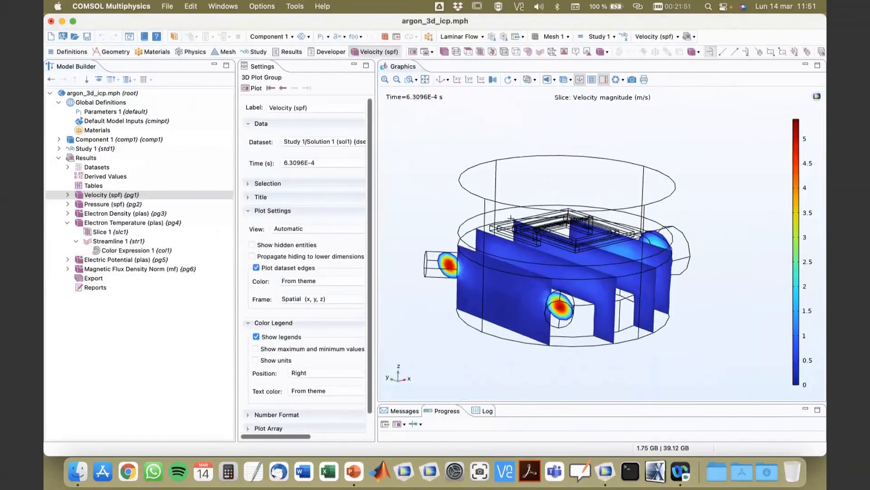
drag(511, 219, 517, 258)
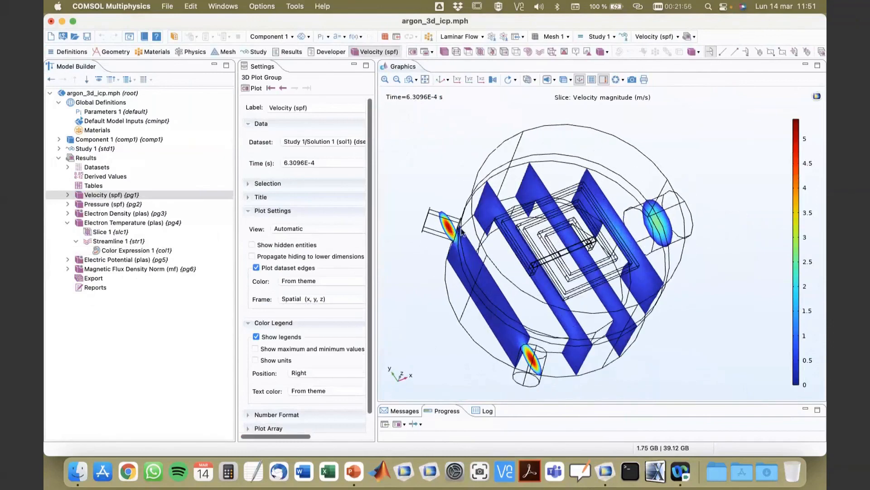
drag(461, 232, 640, 270)
drag(717, 264, 689, 244)
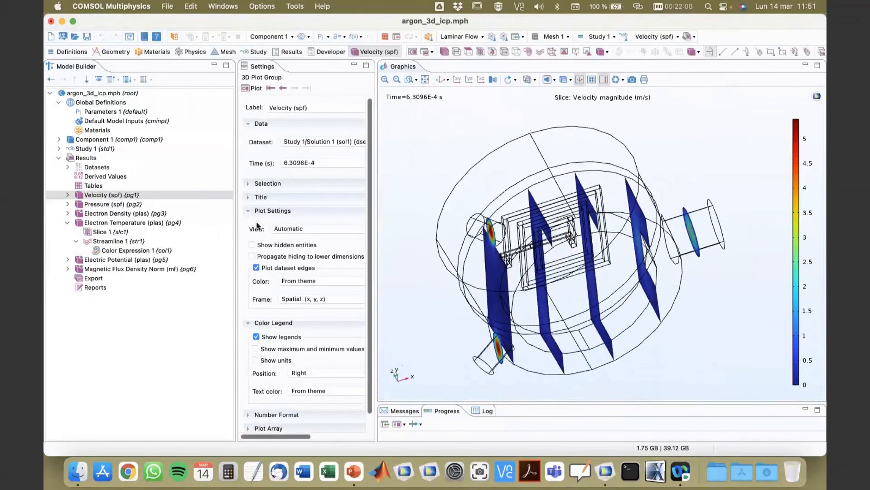
Examine the electron density and electric potential plots, rotating each view to inspect the slices.
click(113, 215)
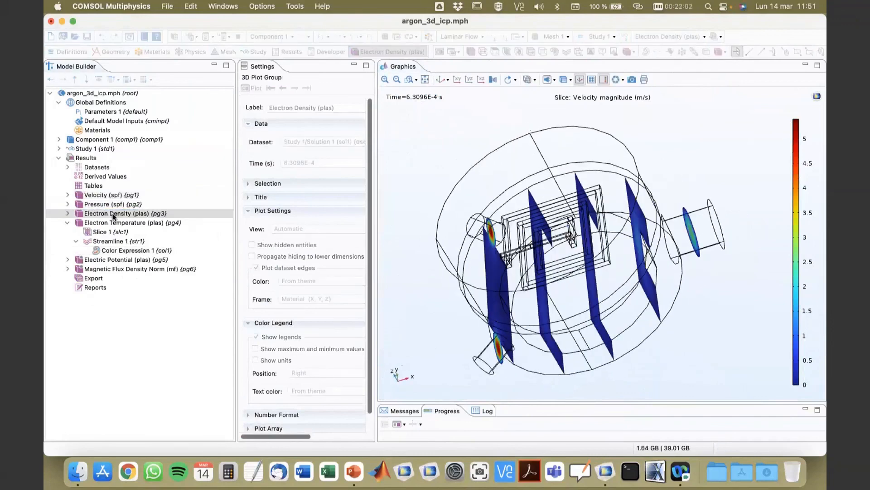
mouse_move(603, 343)
mouse_down()
mouse_move(683, 370)
mouse_move(657, 379)
mouse_move(553, 328)
mouse_move(584, 305)
mouse_up()
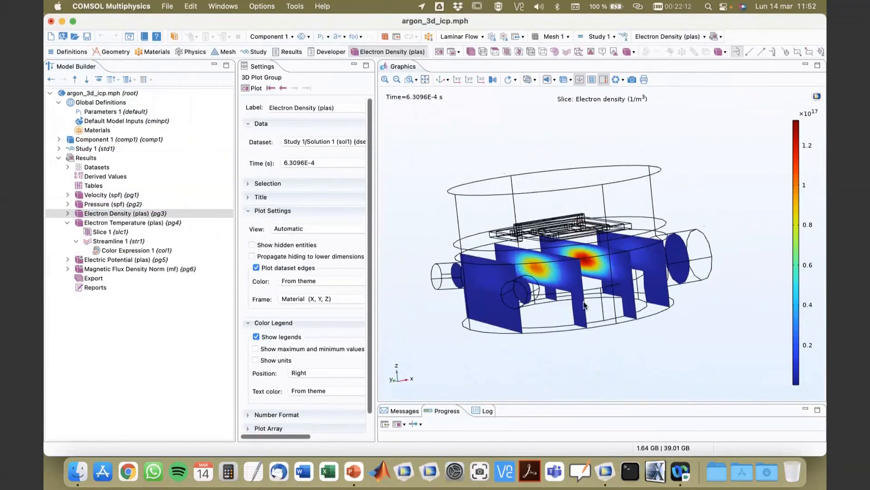
drag(549, 277, 545, 282)
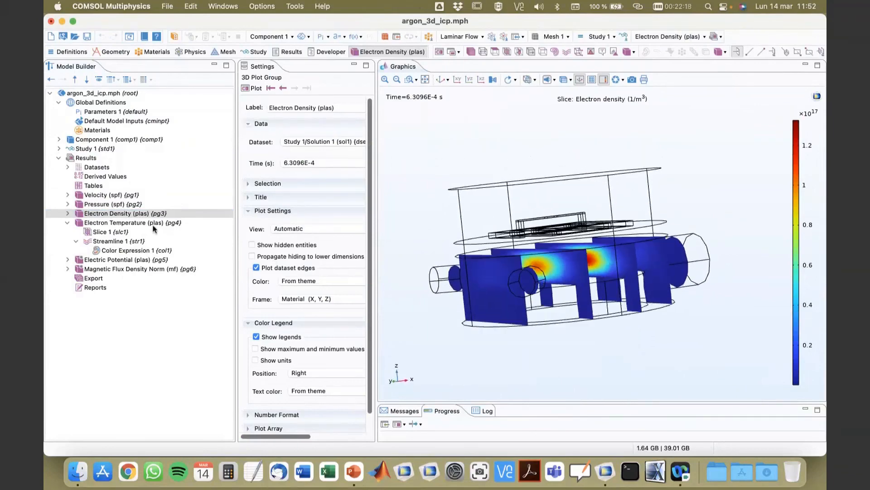
click(113, 261)
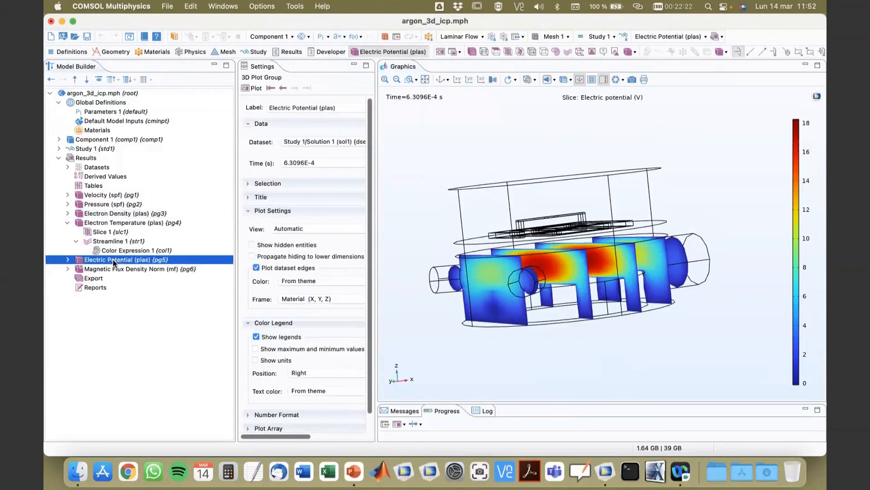
drag(667, 307, 656, 335)
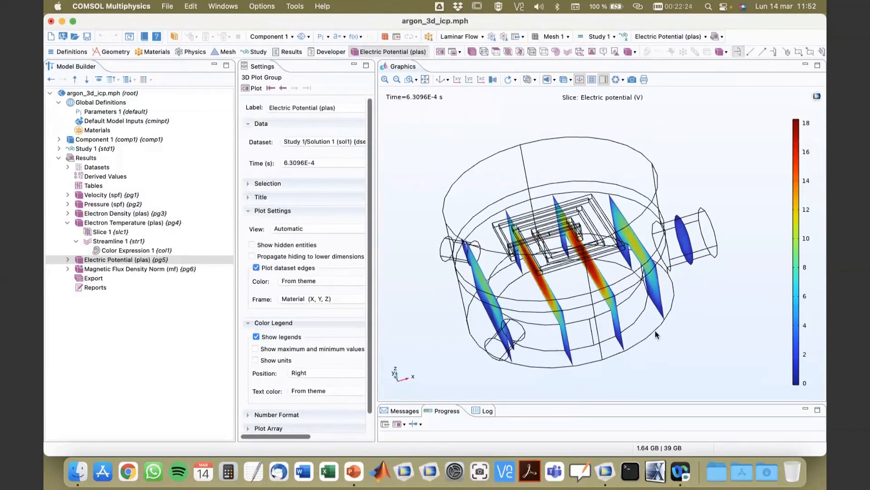
drag(599, 337, 446, 287)
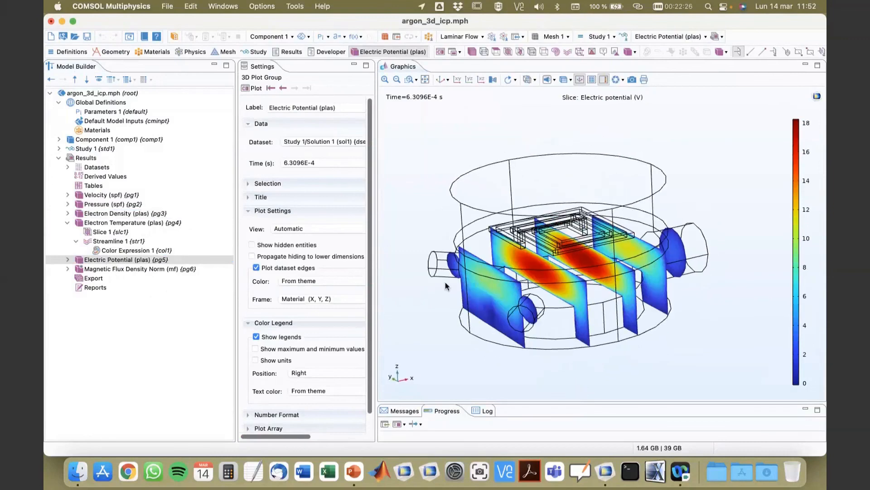
click(58, 140)
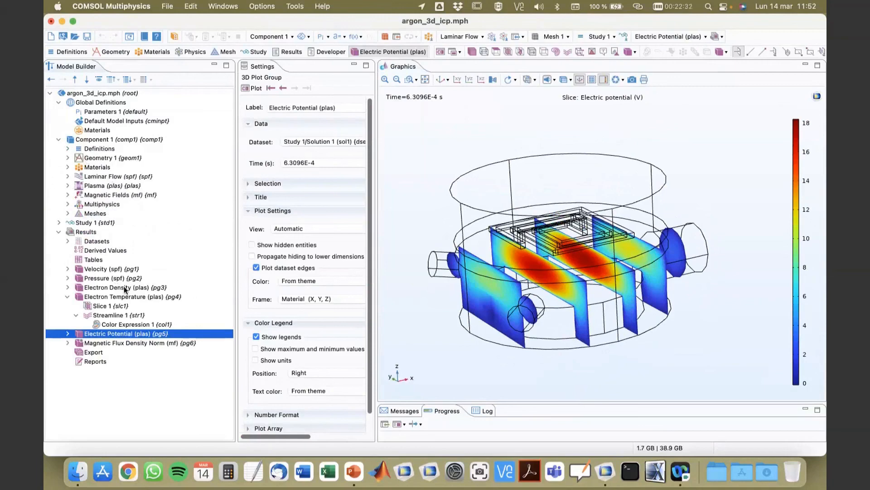
click(67, 298)
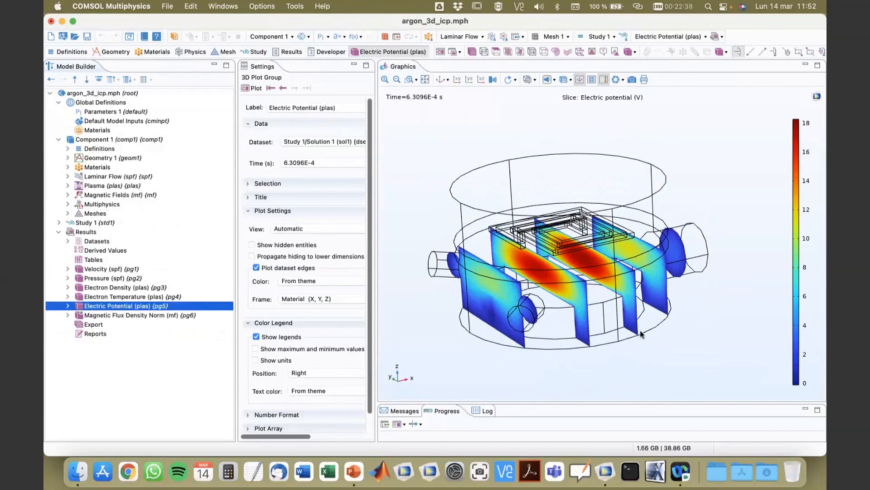
drag(641, 334, 612, 332)
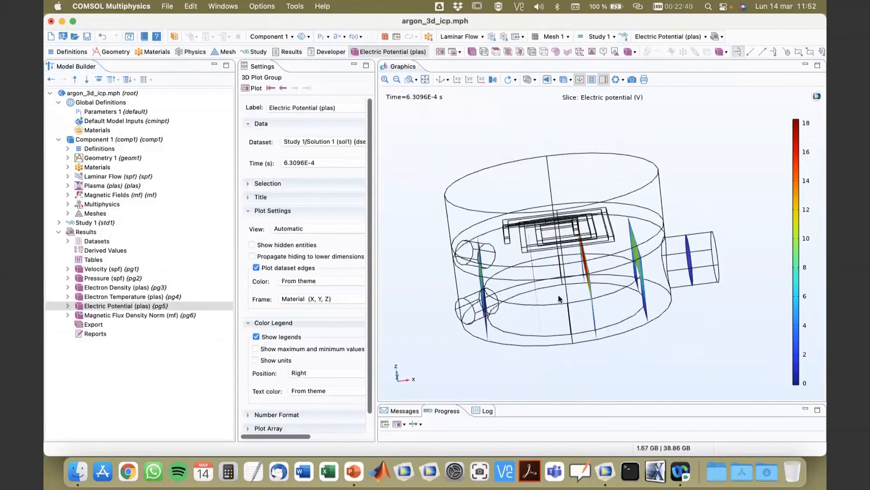
drag(543, 295, 515, 290)
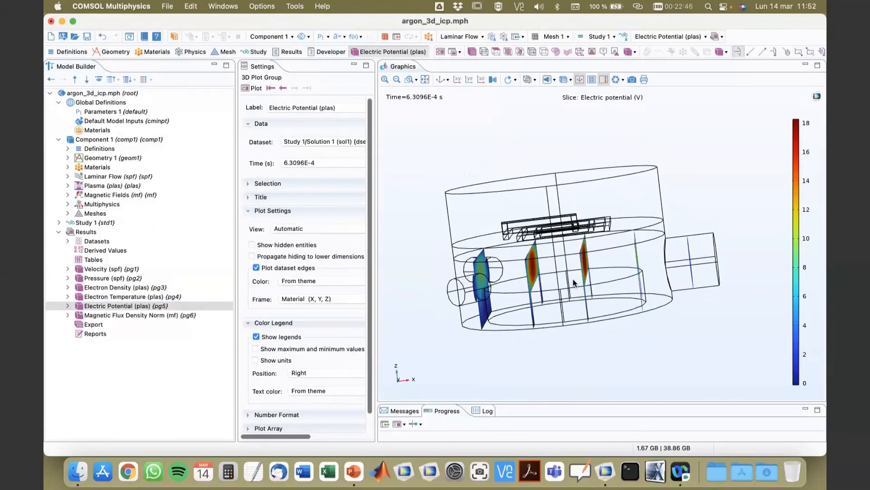
drag(573, 279, 621, 296)
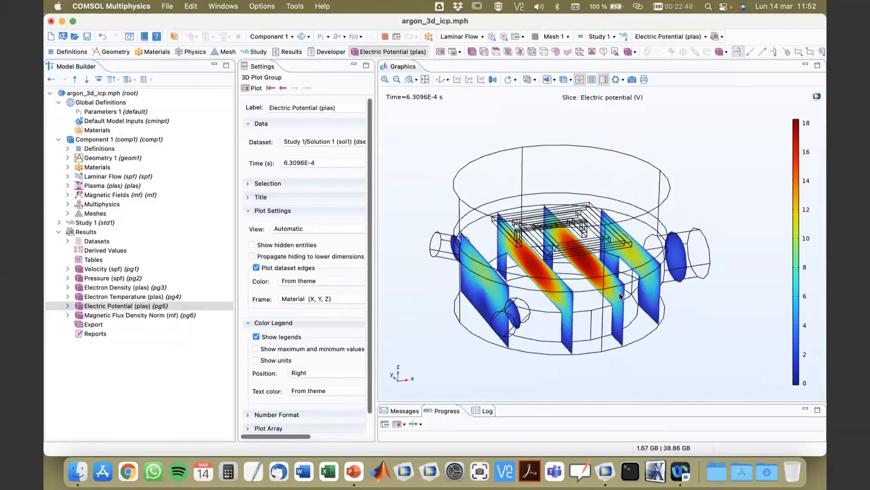